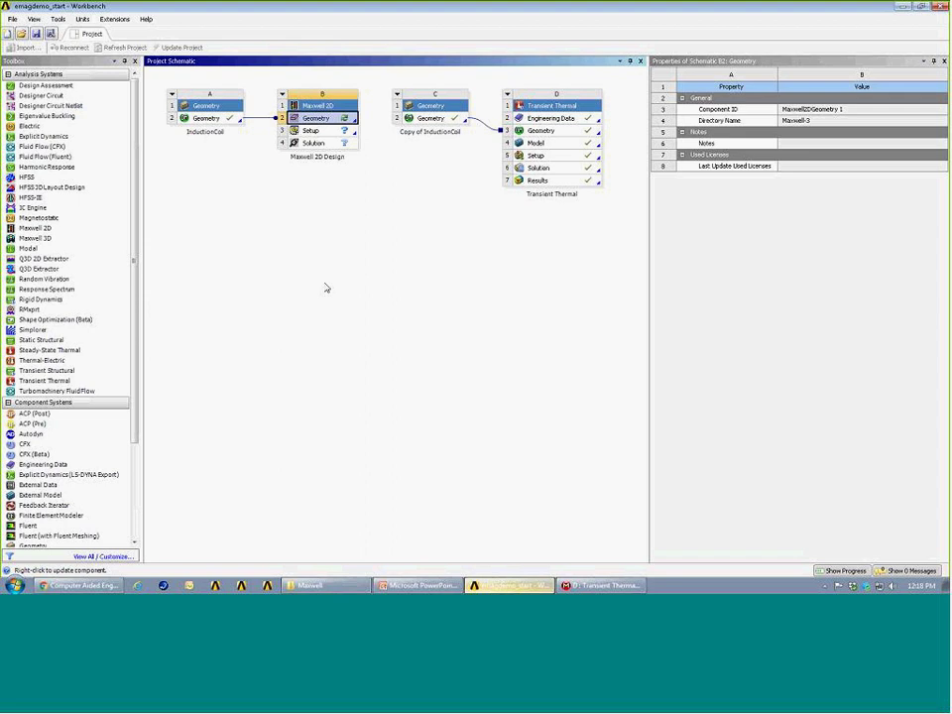
Open the Maxwell 2D system's setup in ANSYS Maxwell and set the solution type to Eddy Current with Cylindrical about Z geometry.
double_click(312, 132)
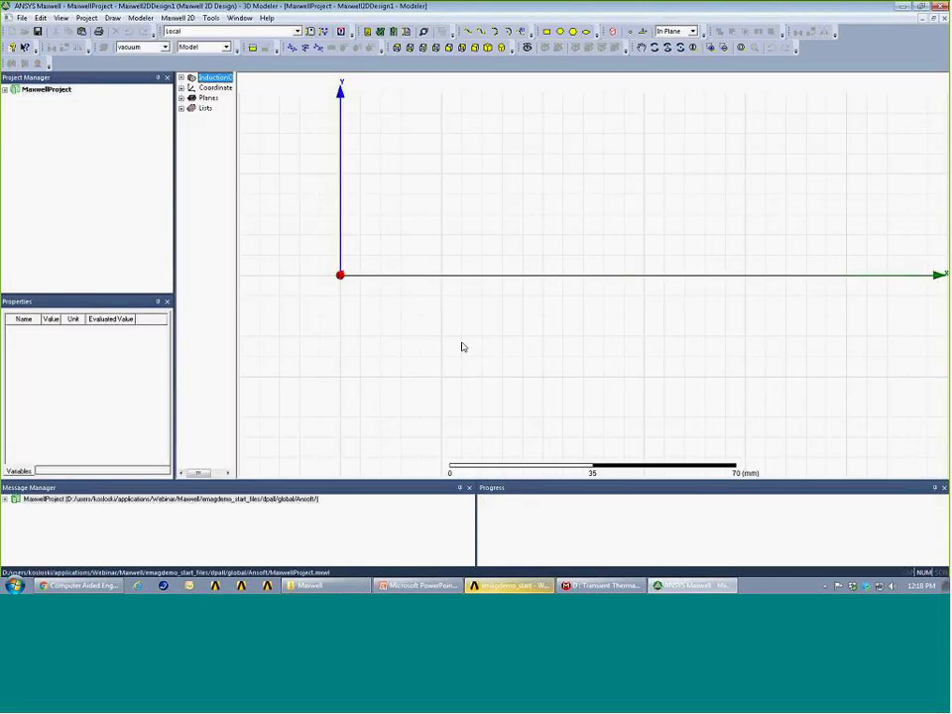
double_click(39, 89)
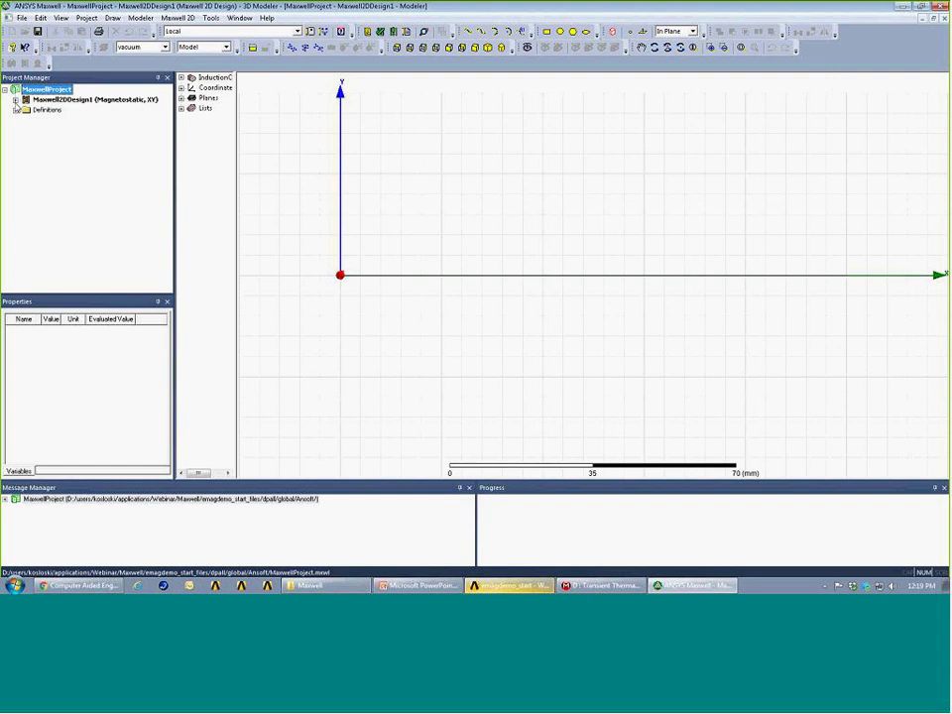
right_click(71, 101)
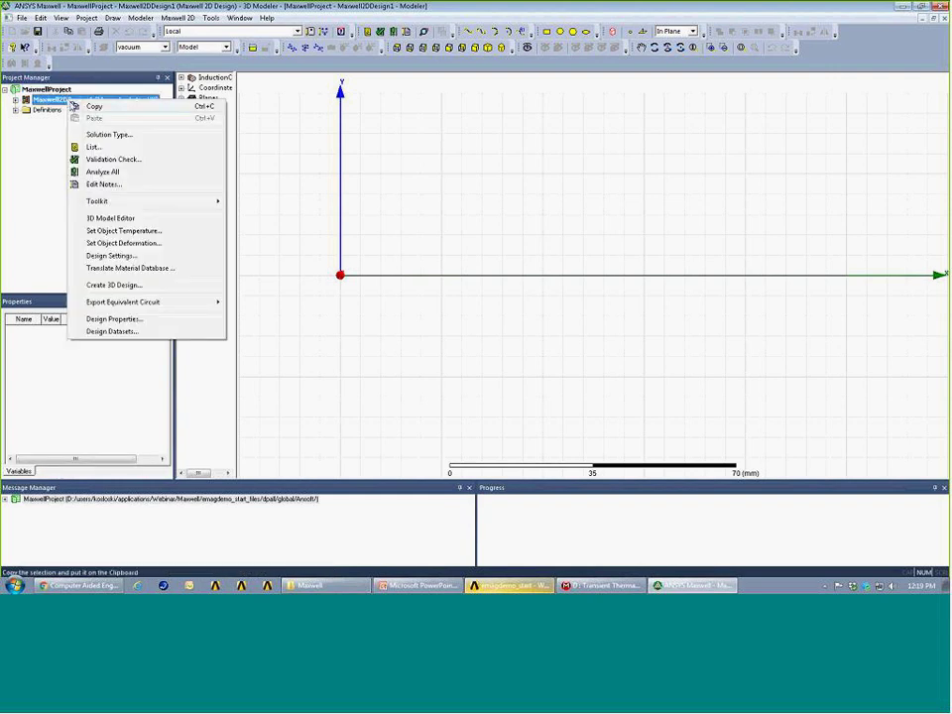
click(114, 135)
click(527, 216)
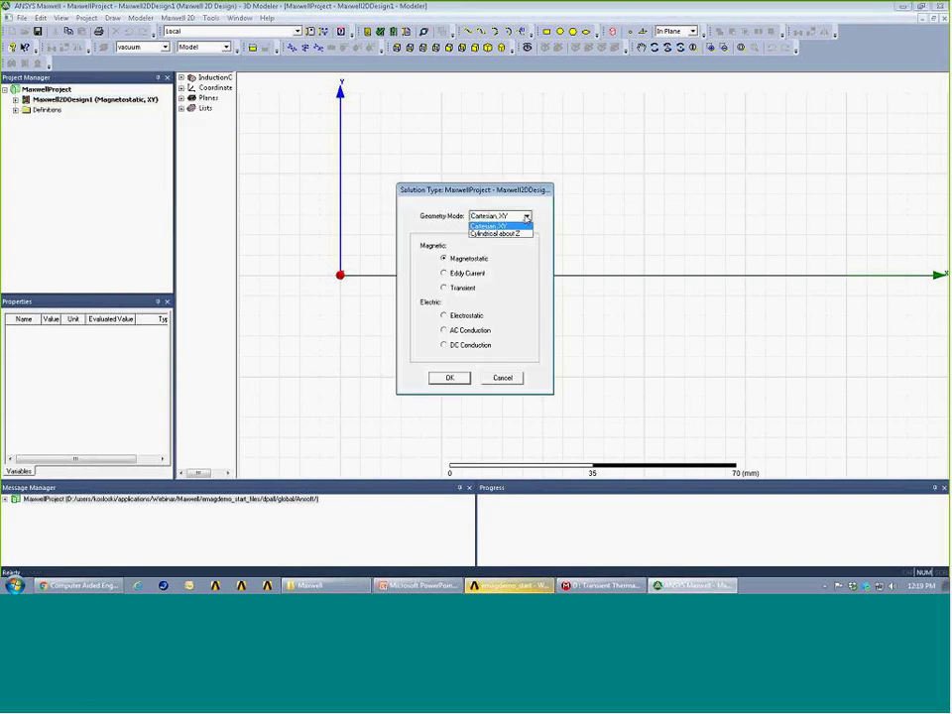
click(512, 234)
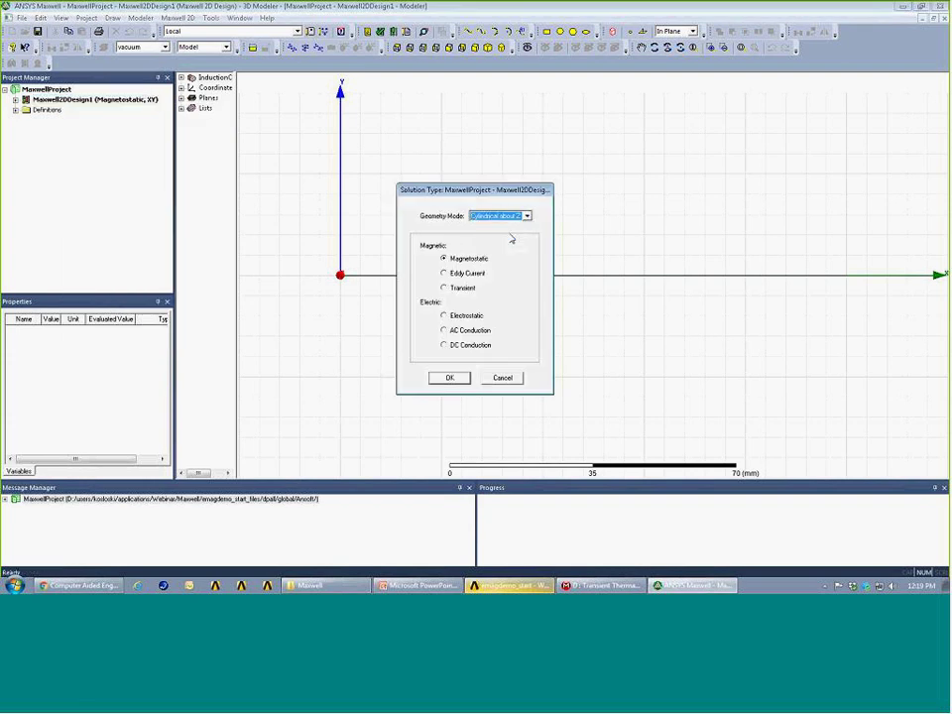
click(445, 274)
click(453, 379)
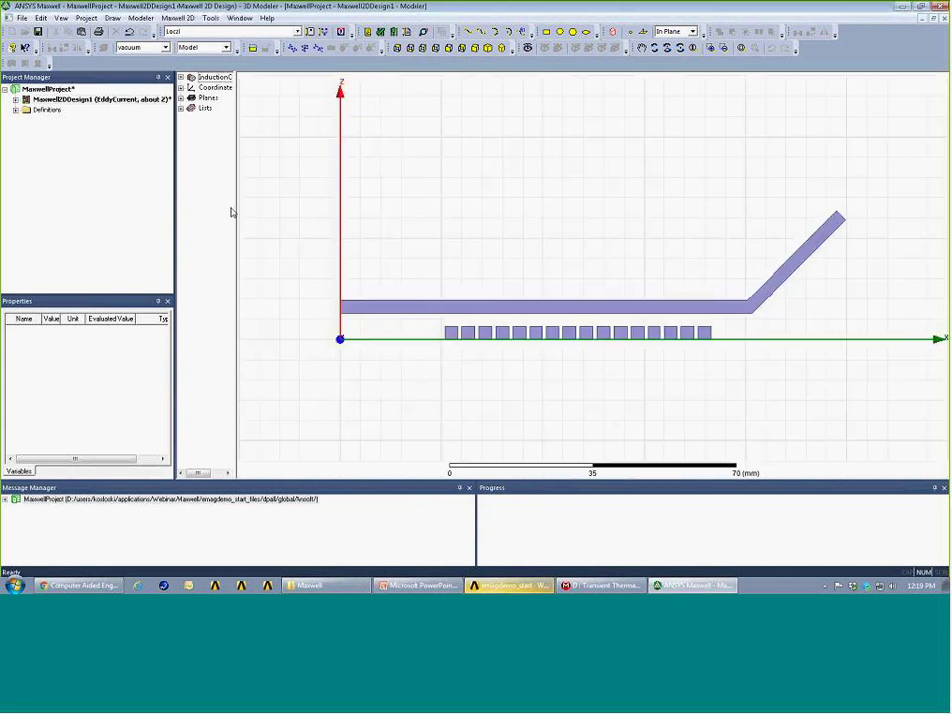
Assign the copper material to all coil sheets, Coil through Coil_15, in the InductionCoil part.
drag(237, 208, 256, 208)
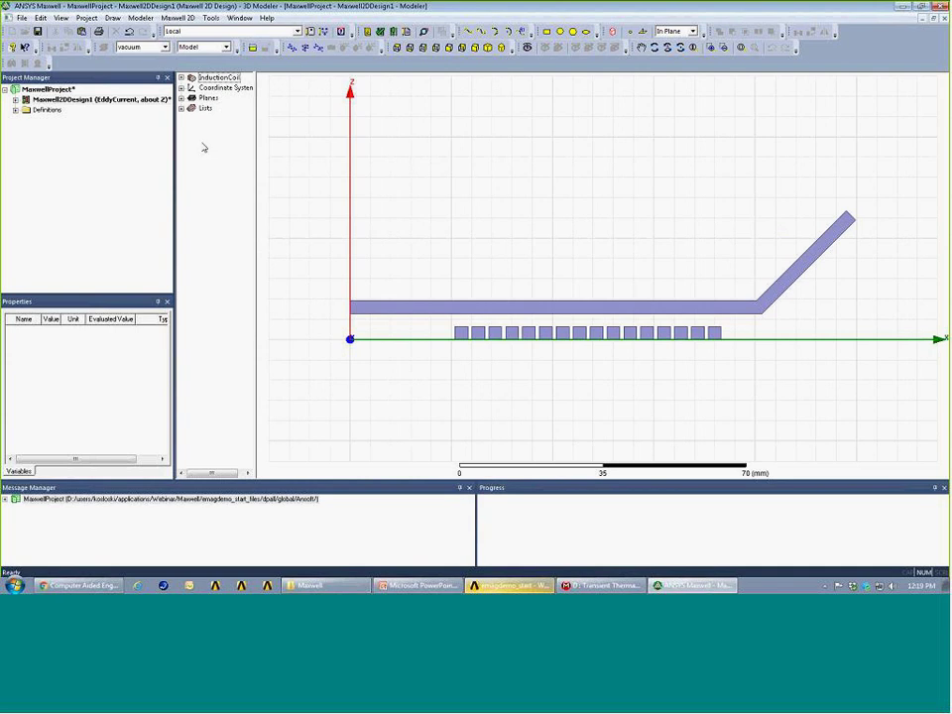
click(181, 77)
click(191, 87)
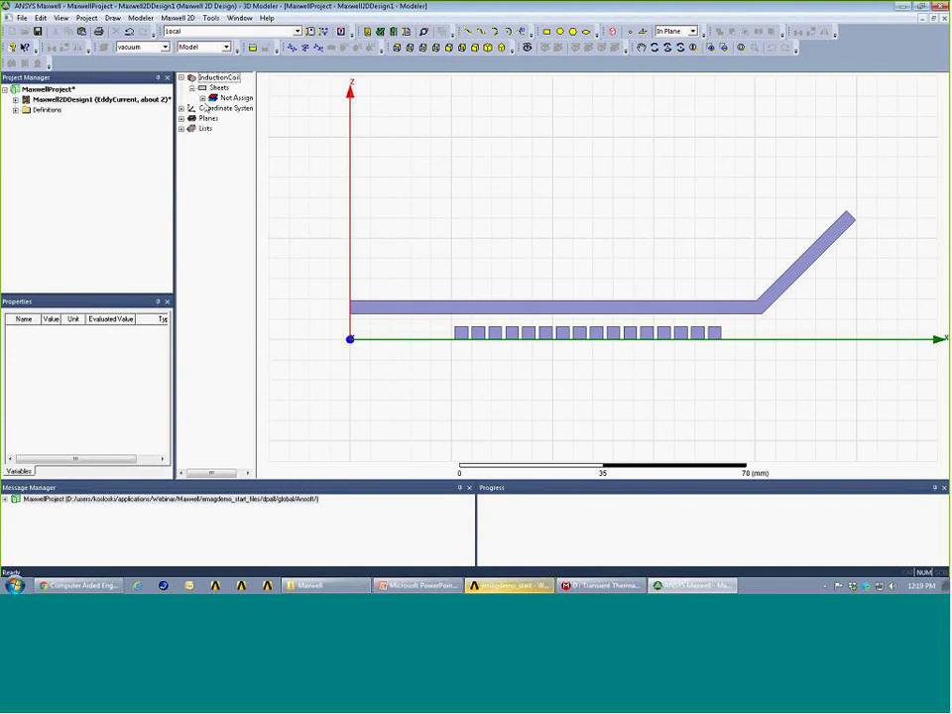
click(201, 98)
drag(258, 123, 289, 121)
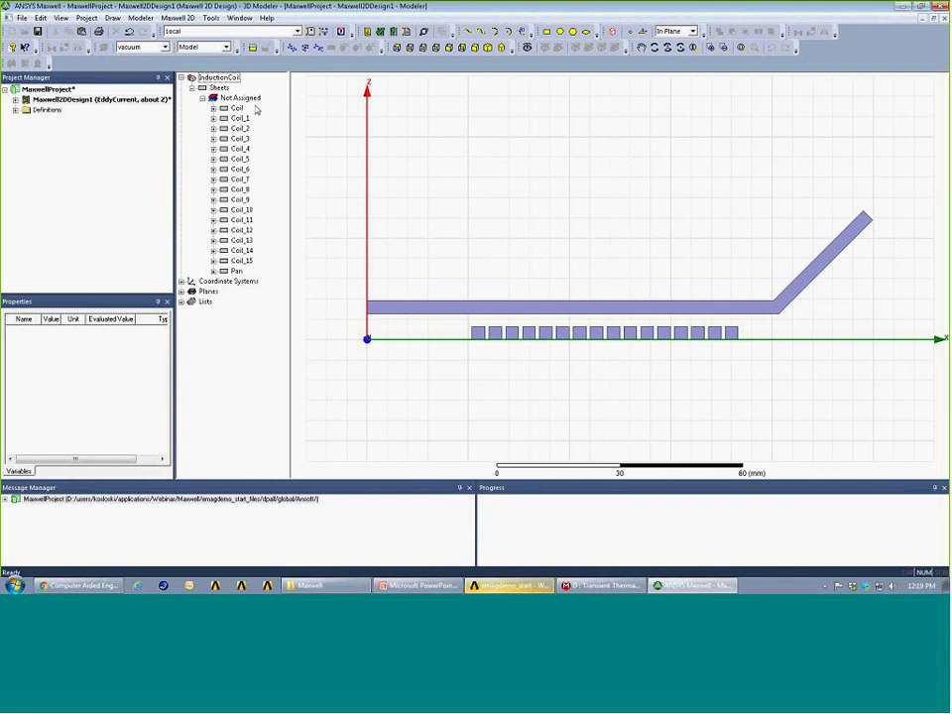
click(240, 108)
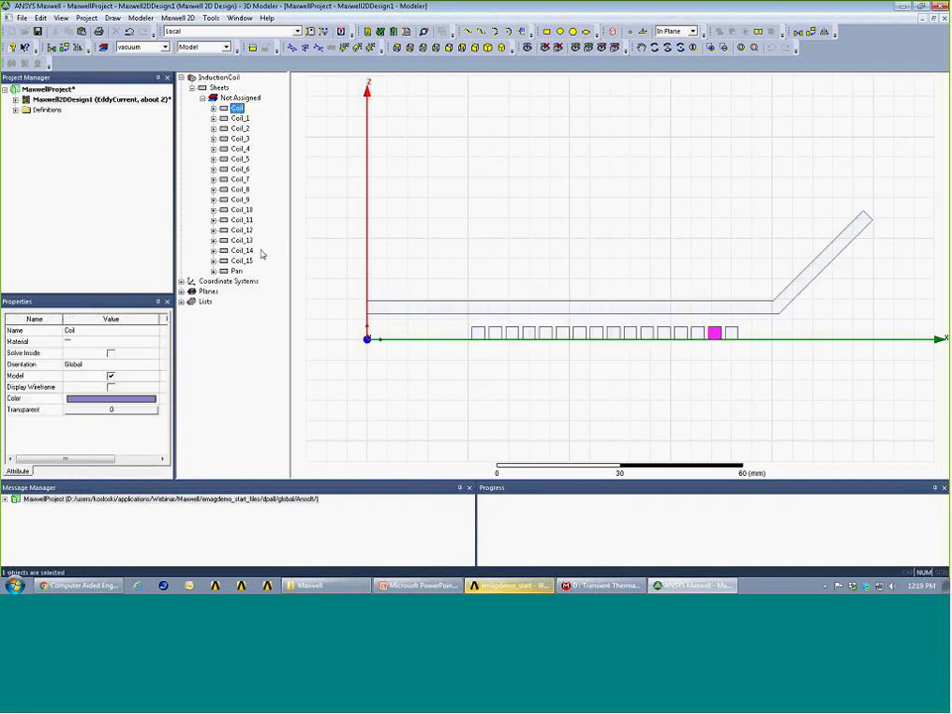
shift+click(241, 261)
right_click(243, 261)
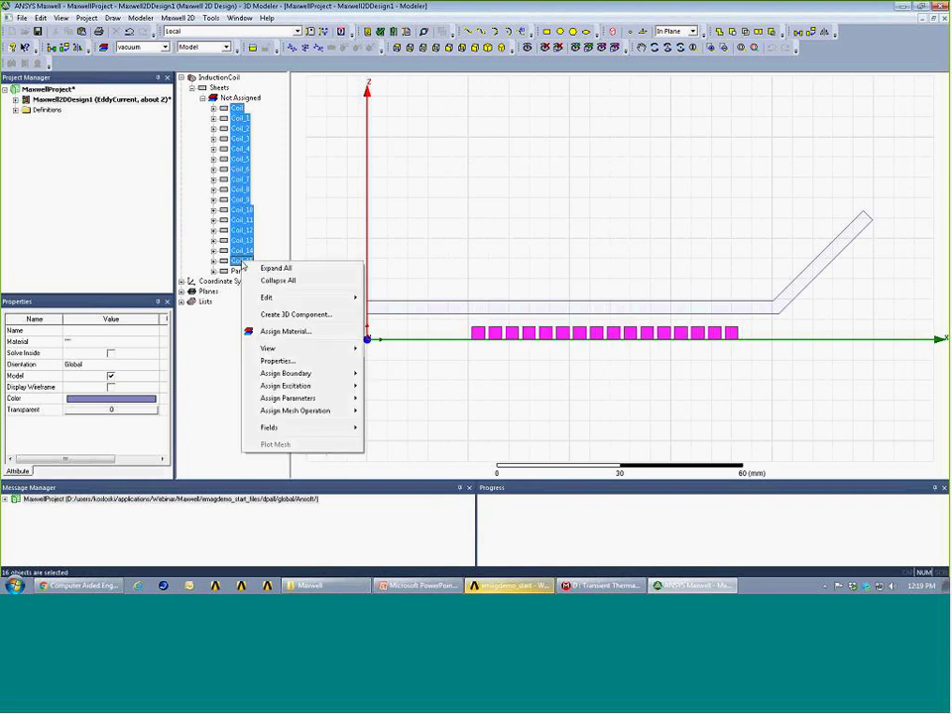
click(287, 332)
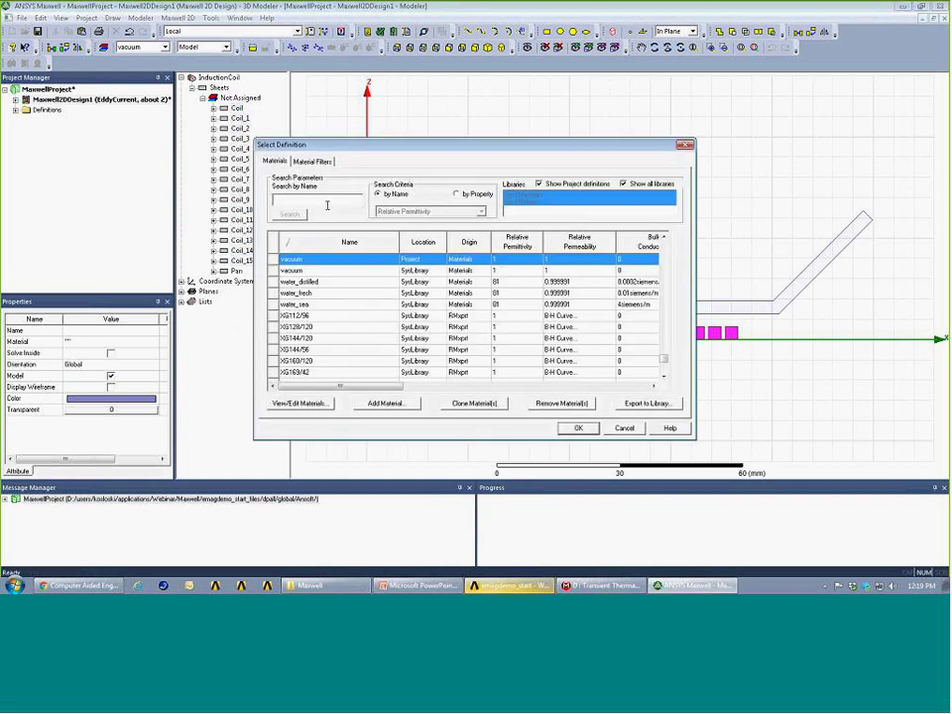
text(cob)
key(BackSpace)
text(p)
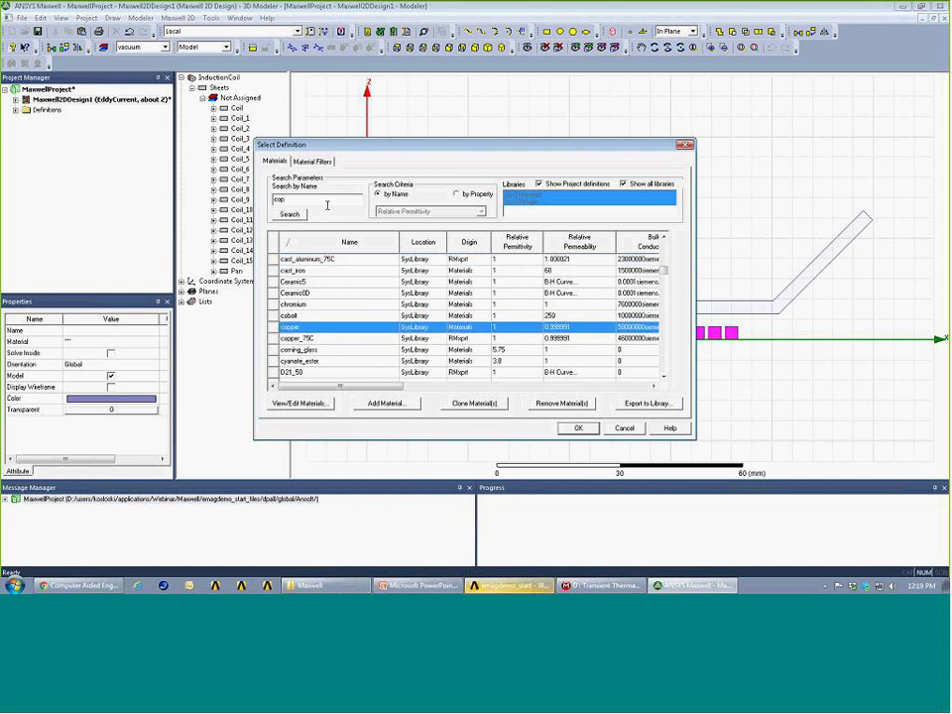
click(583, 429)
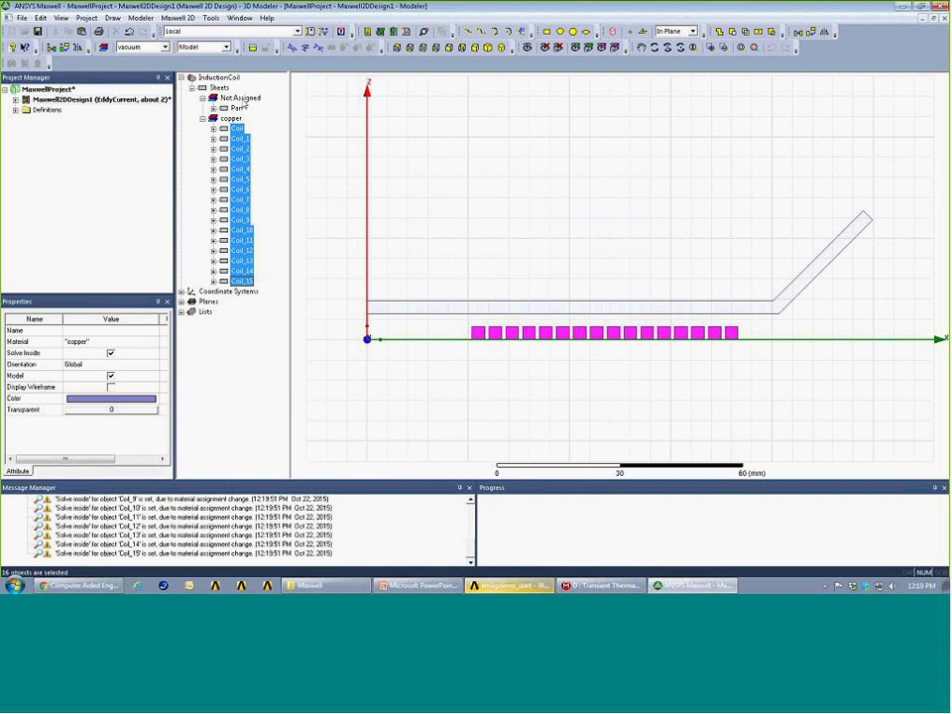
Assign the cast_iron material to the Pan sheet.
click(237, 109)
right_click(239, 110)
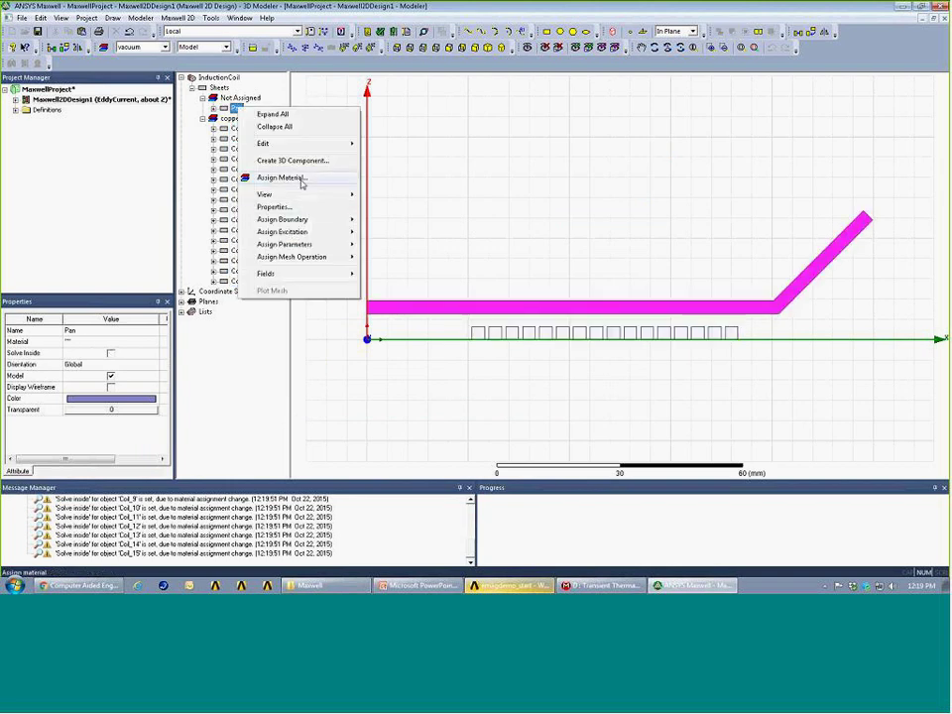
click(297, 177)
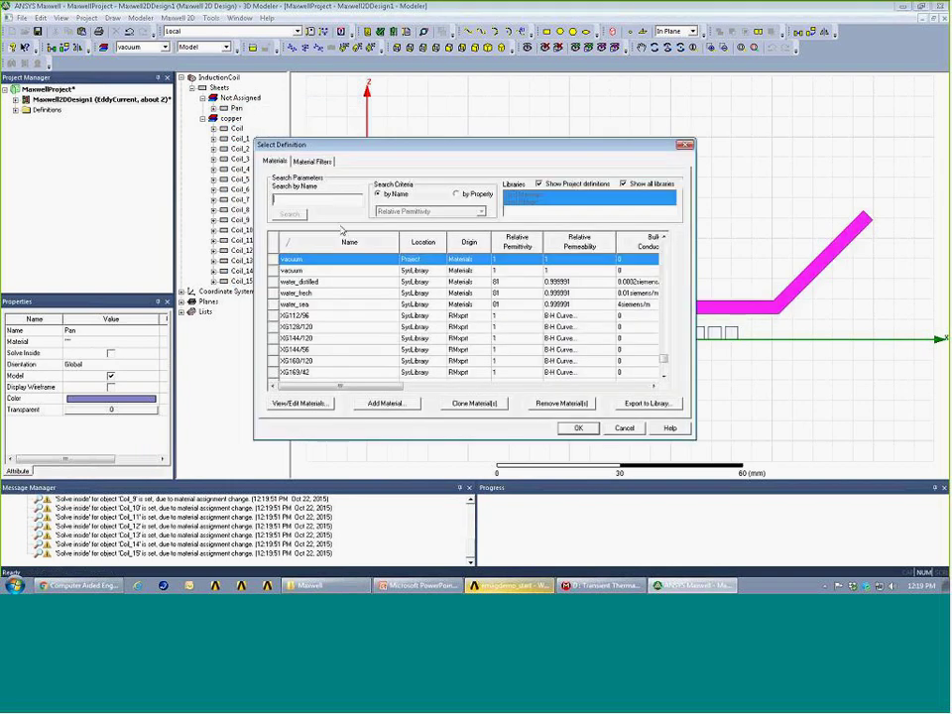
text(cas)
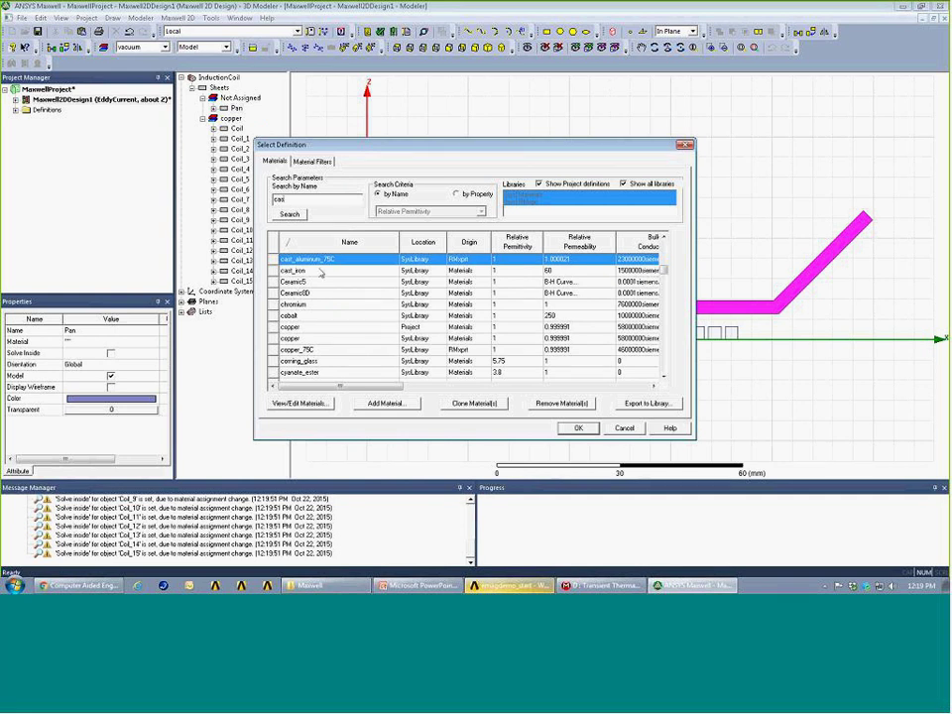
click(325, 270)
click(571, 432)
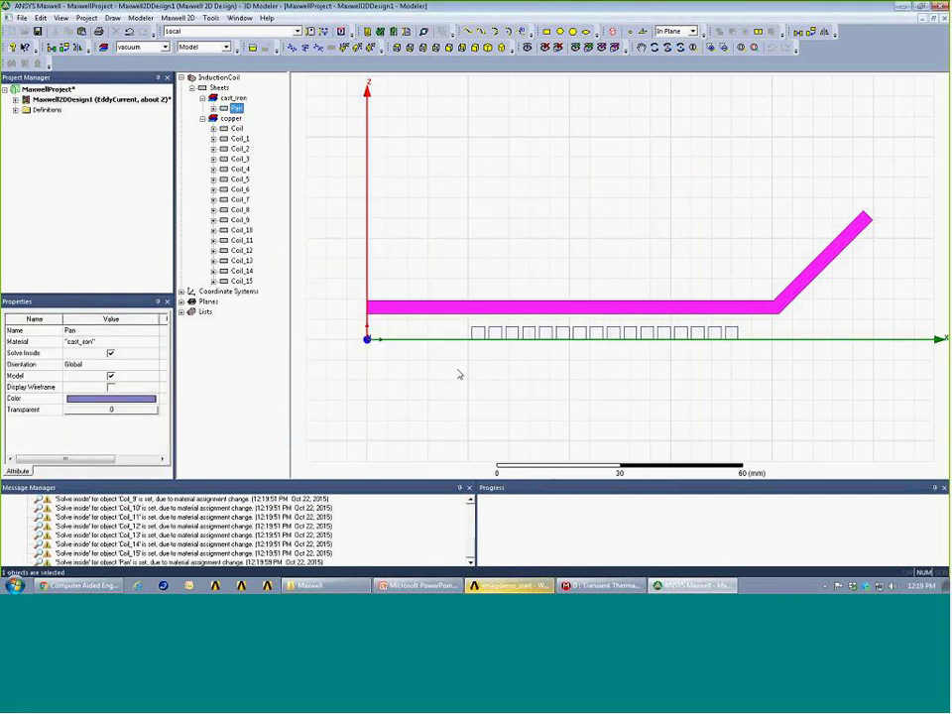
click(457, 371)
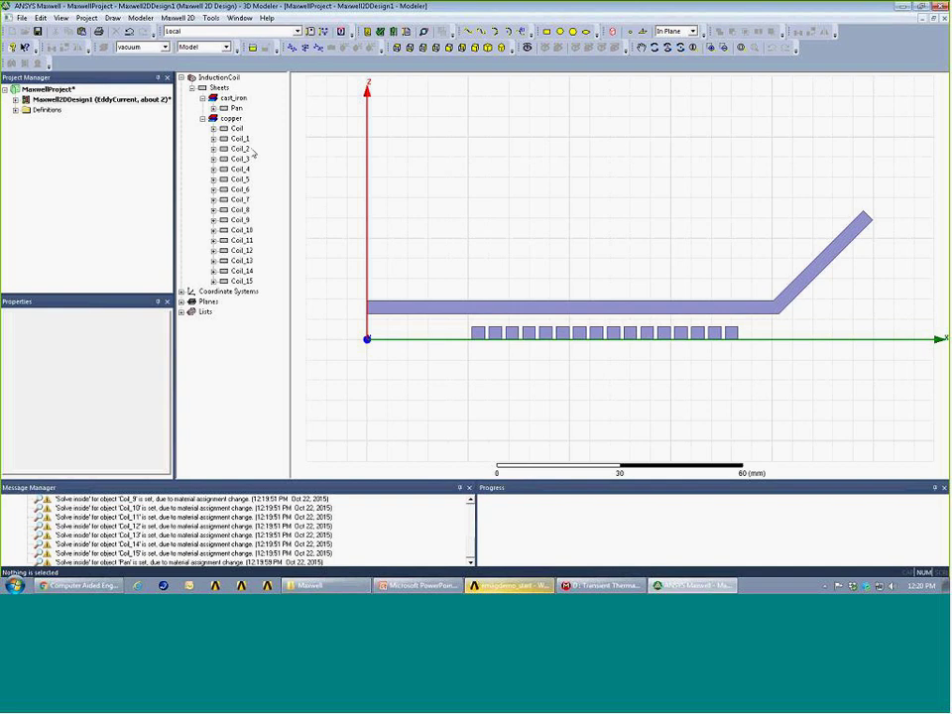
Change the colour of all coil sheets, Coil through Coil_15, to orange.
click(238, 129)
shift+click(241, 281)
right_click(244, 281)
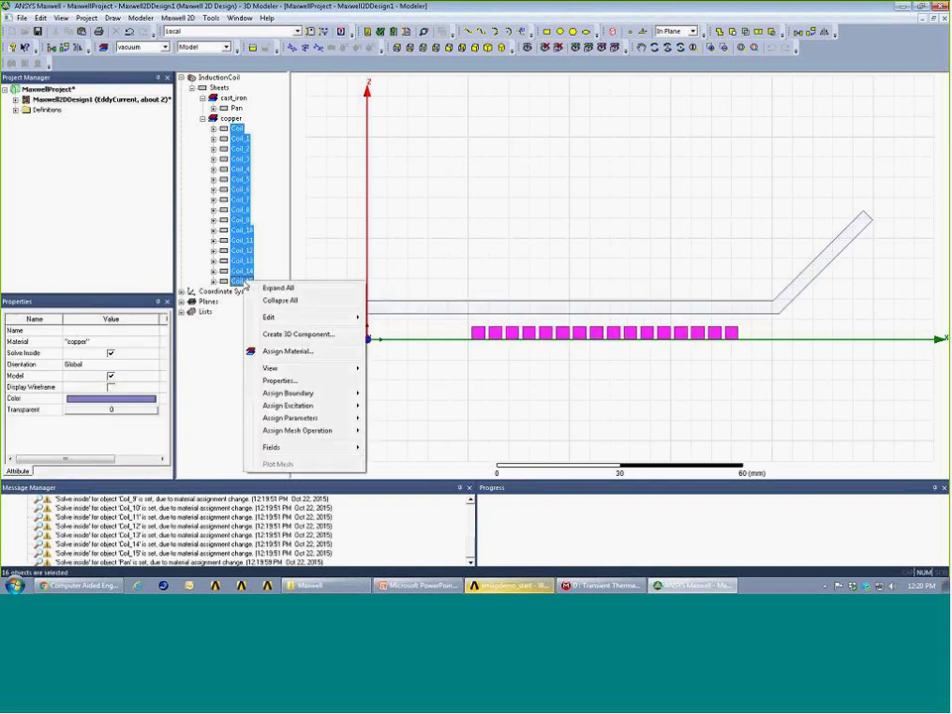
mouse_move(294, 319)
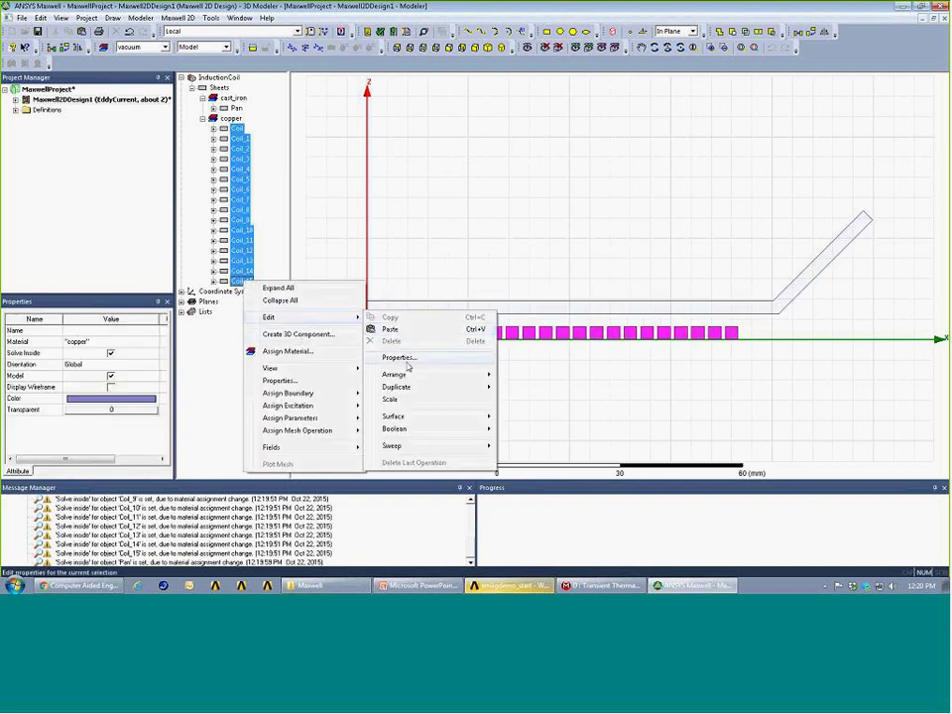
click(406, 362)
click(411, 303)
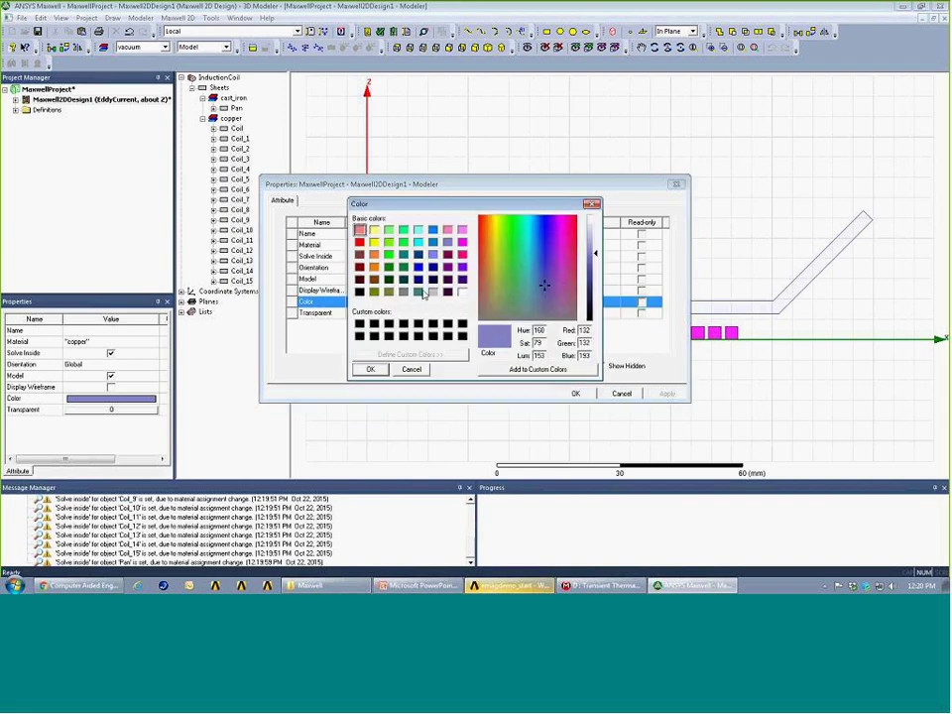
click(374, 254)
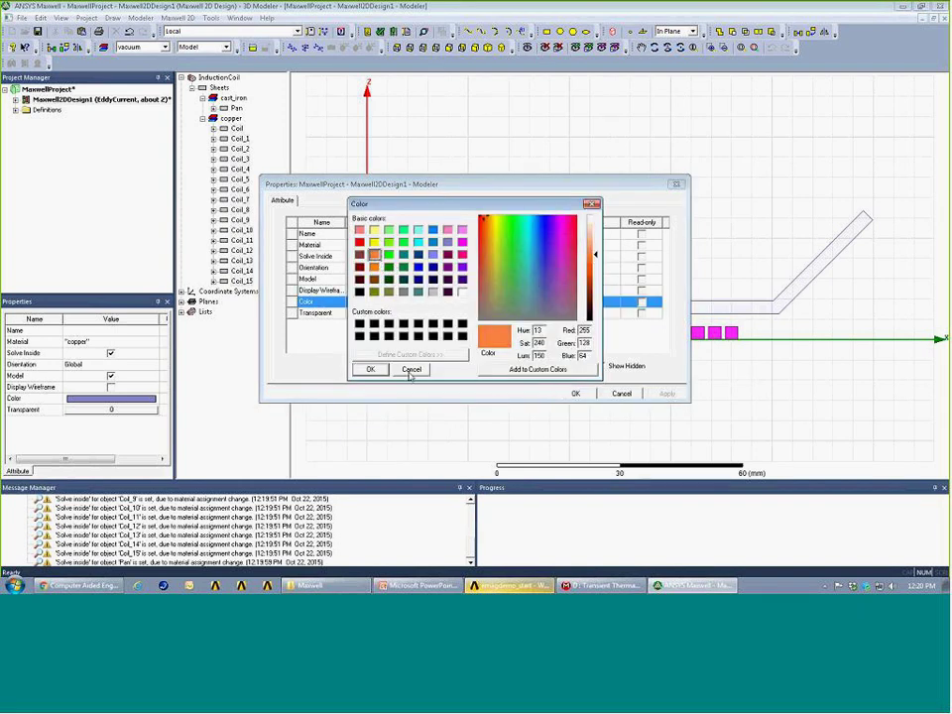
click(370, 369)
click(575, 394)
click(567, 233)
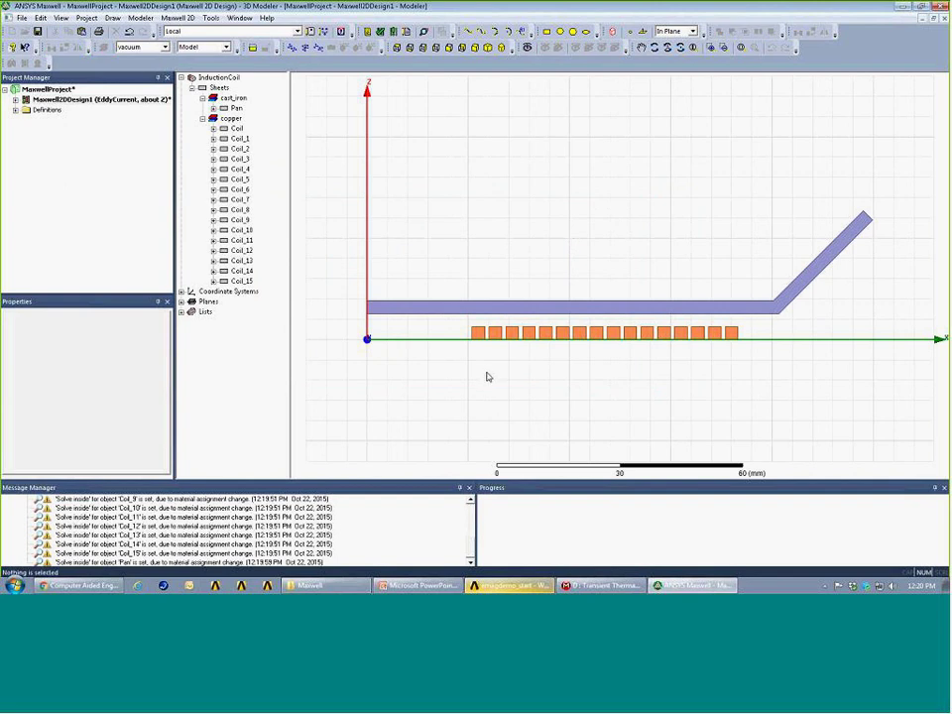
Draw a 200 by 130 mm rectangle enclosing the pan and coils, from (0, 0, -50) to (200, 0, 80) mm.
scroll(486, 374, down, 2)
scroll(487, 377, down, 1)
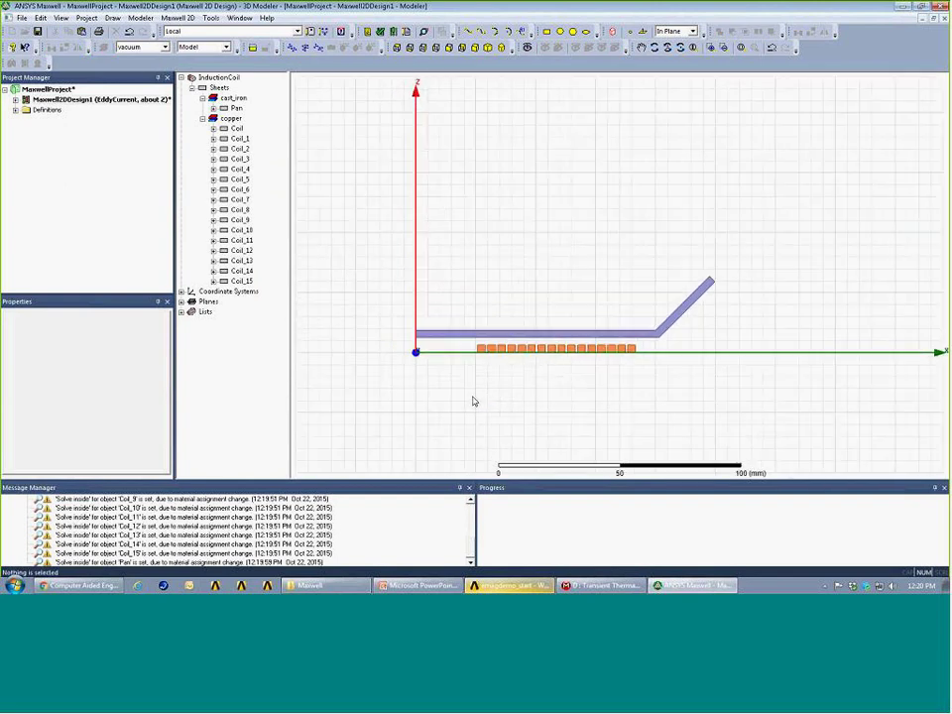
scroll(473, 401, down, 2)
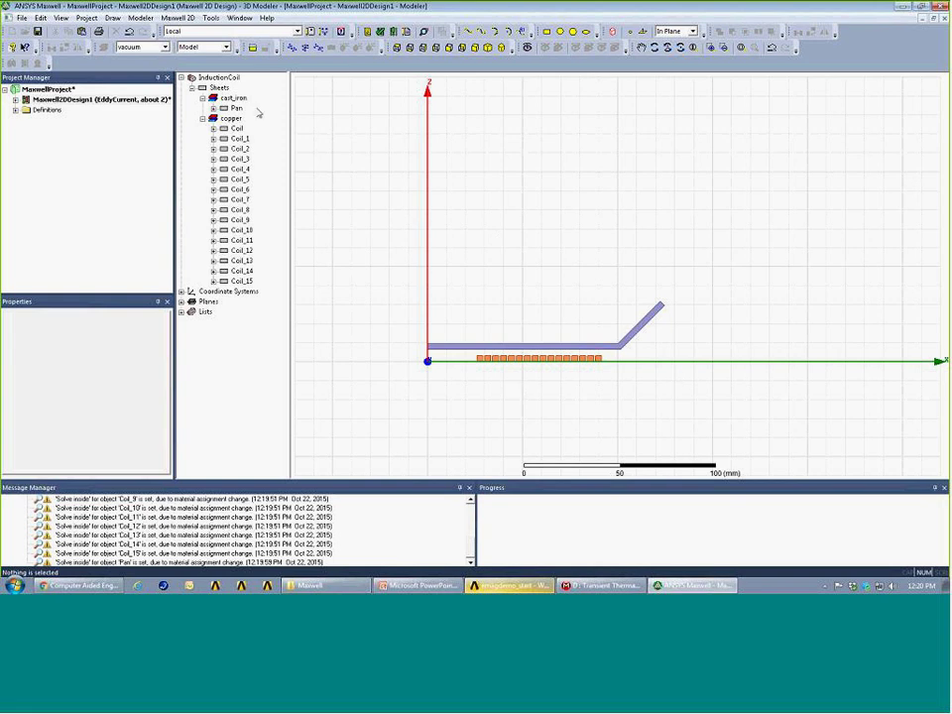
click(113, 18)
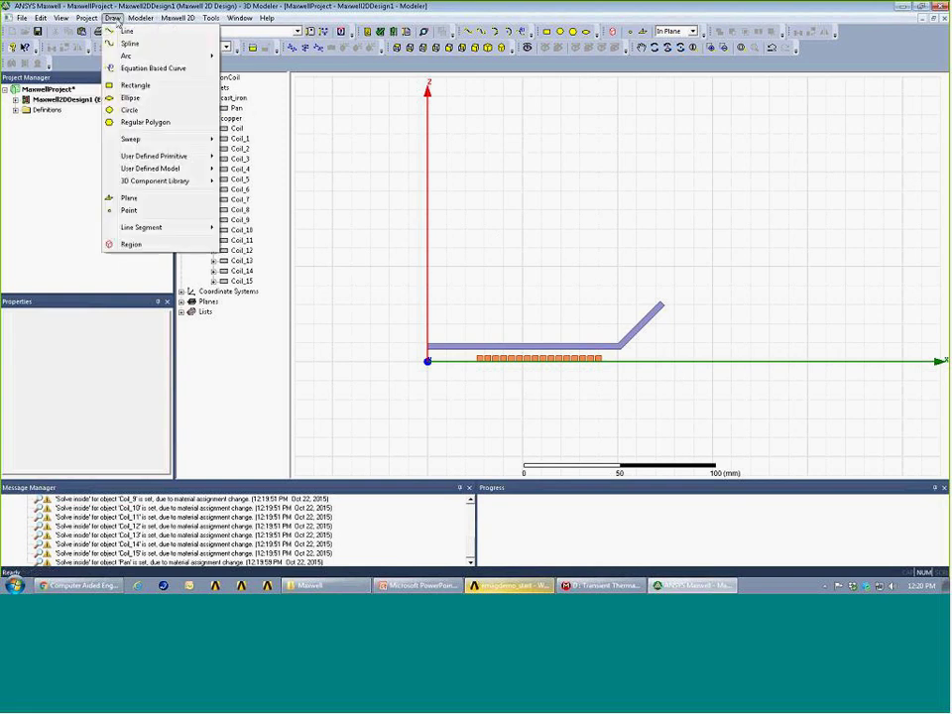
click(124, 86)
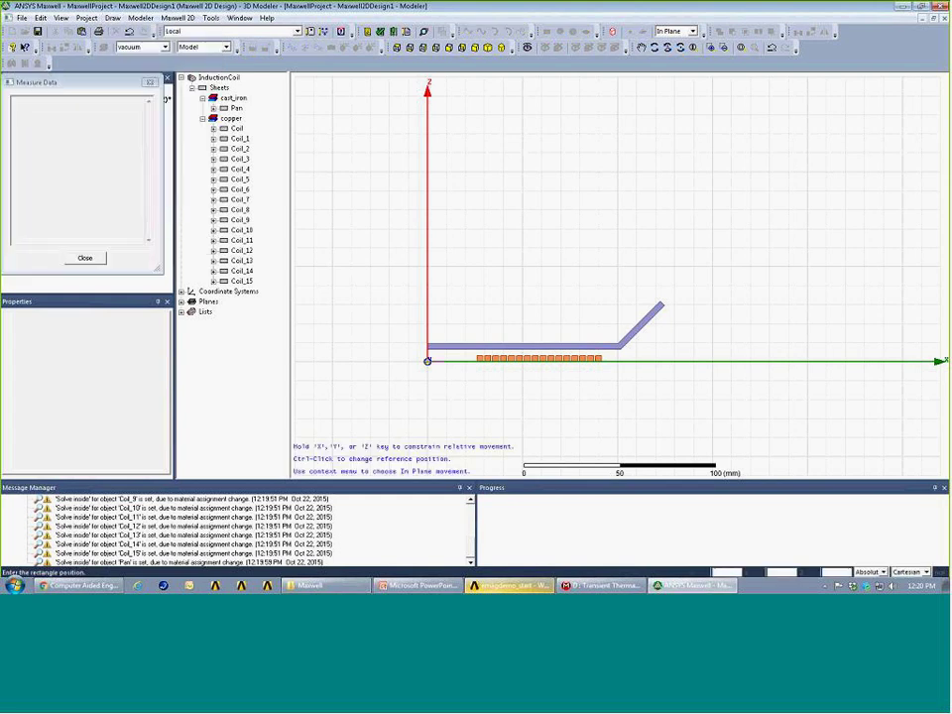
click(426, 456)
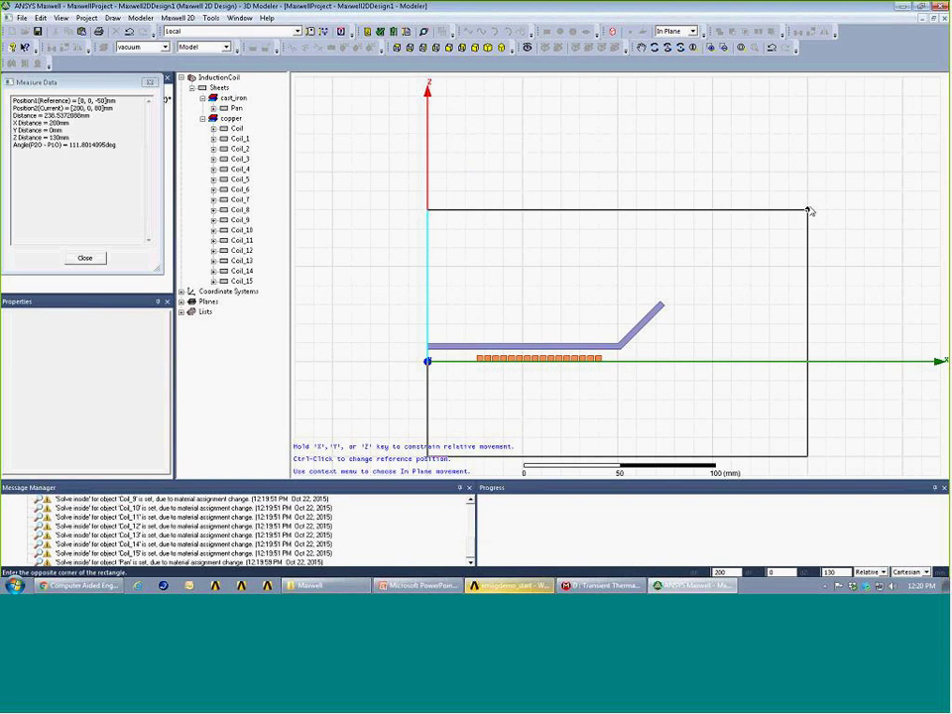
click(810, 212)
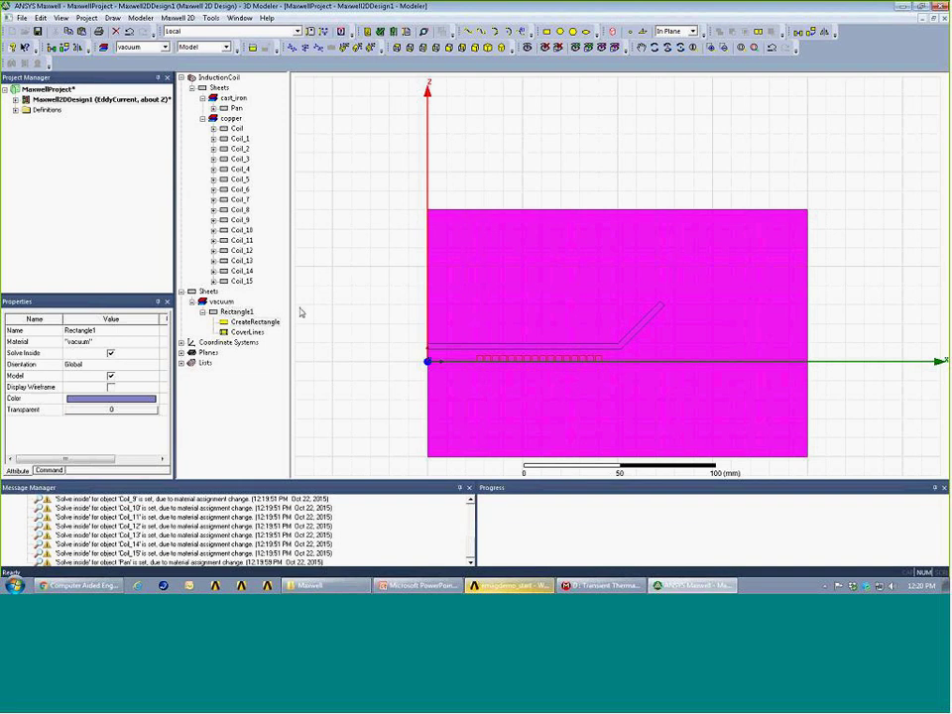
click(418, 279)
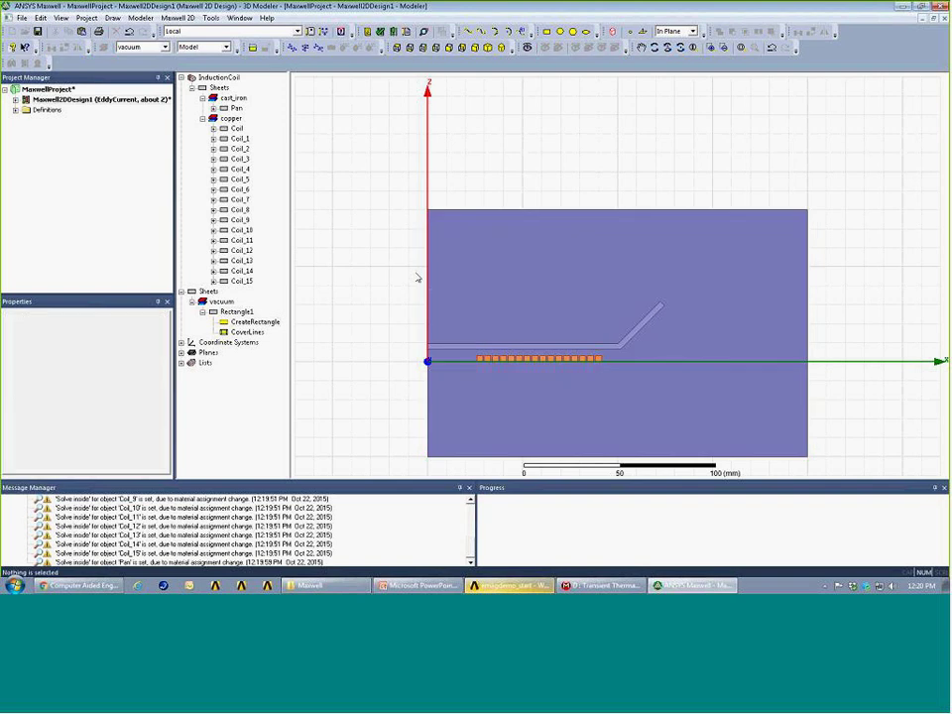
Change the colour of the rectangle surrounding the pan and coils to light cyan.
click(504, 279)
right_click(503, 279)
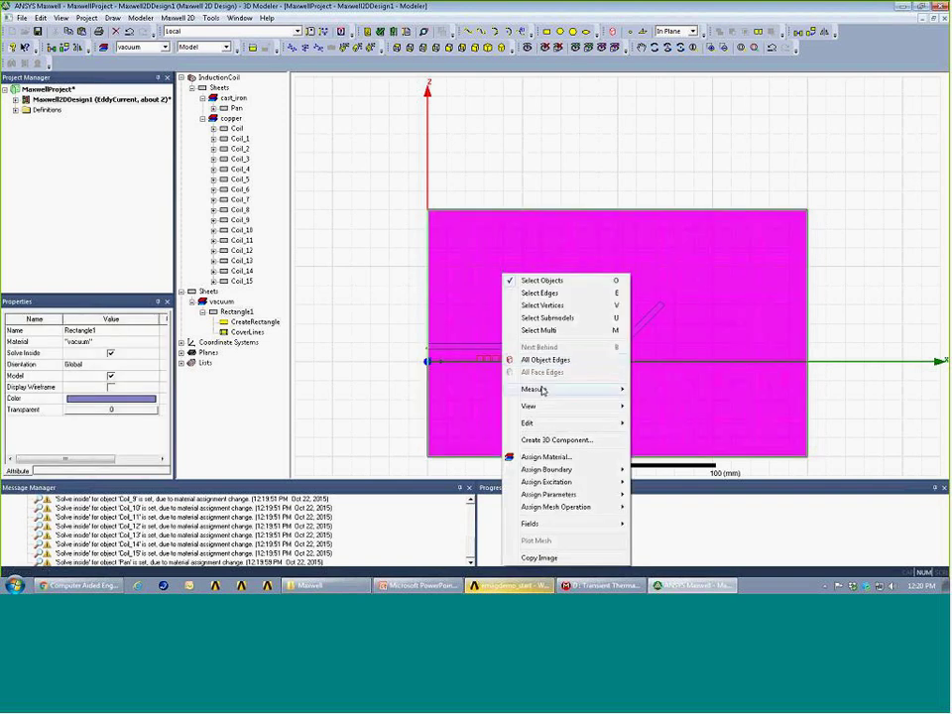
mouse_move(555, 422)
click(664, 462)
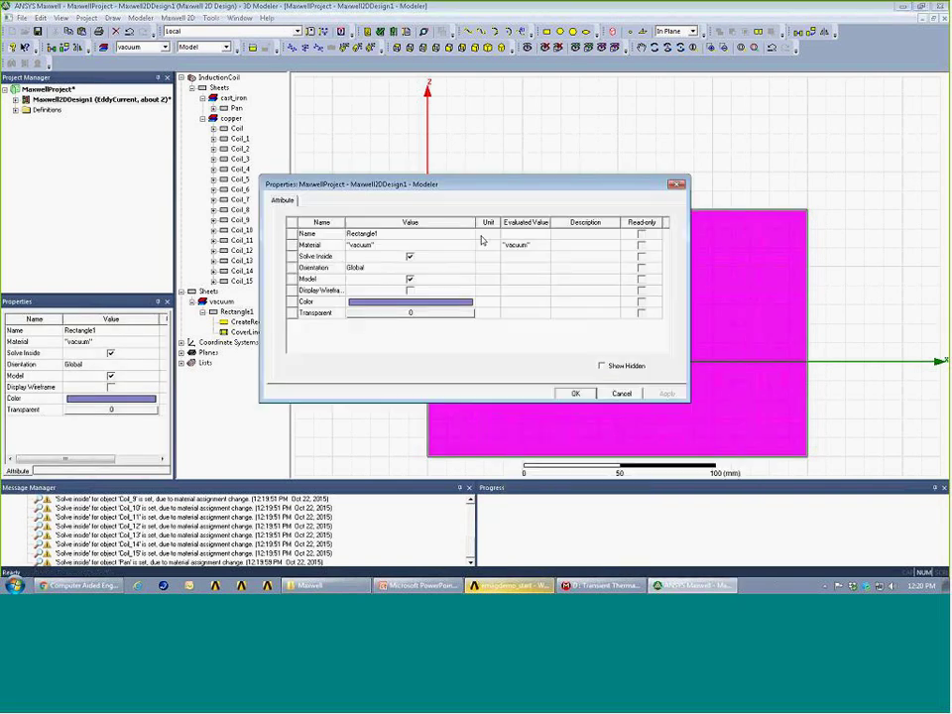
click(409, 302)
click(418, 229)
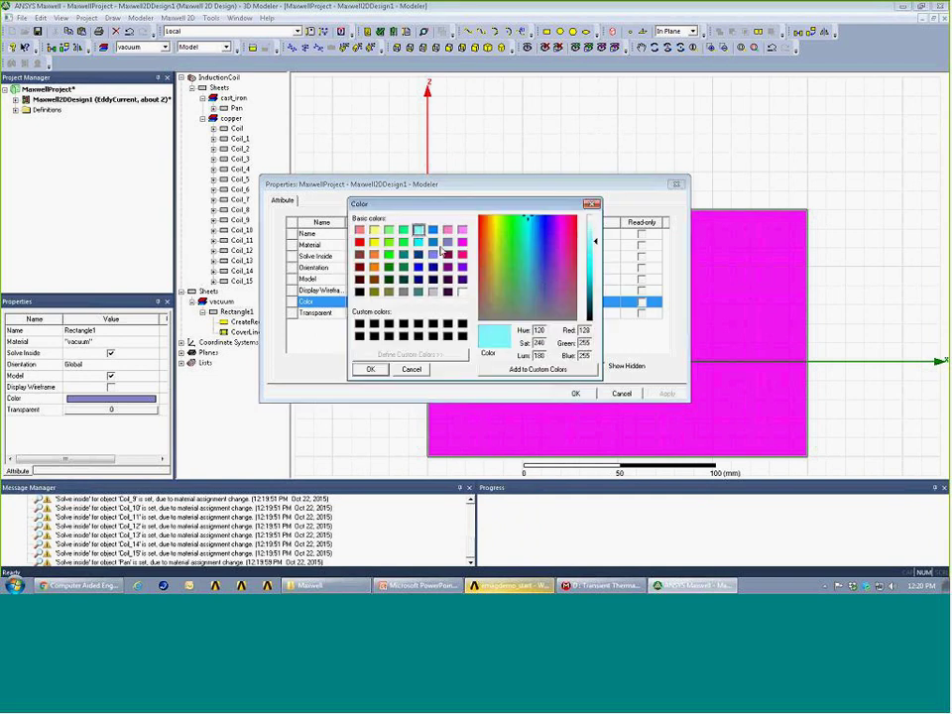
click(370, 369)
click(573, 392)
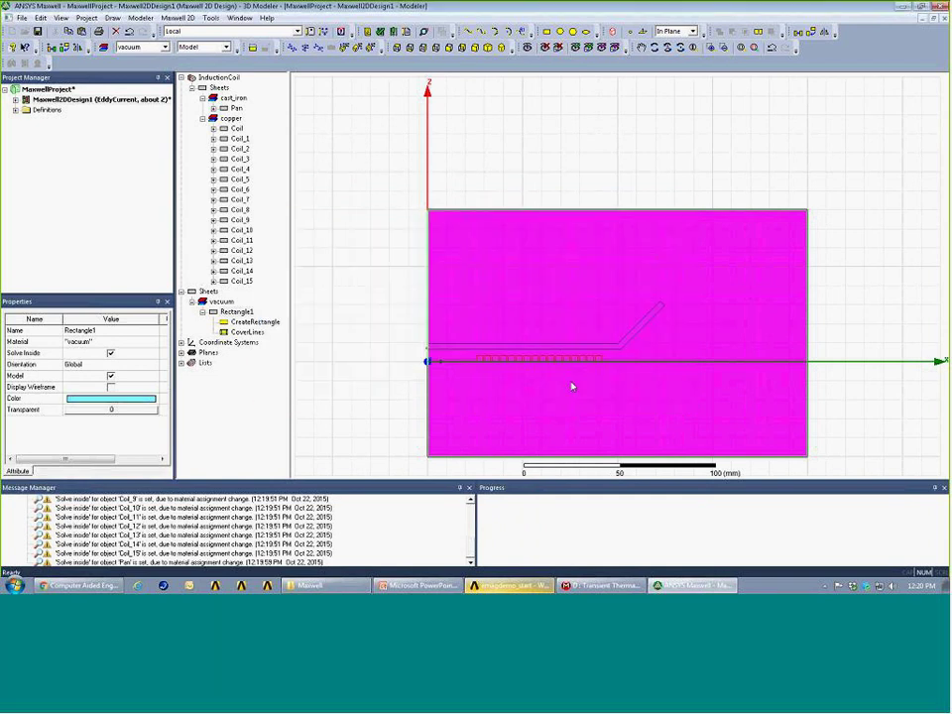
Assign a solid current excitation to all coil sheets, Coil through Coil_15, using a new variable amps of 30 A.
click(372, 240)
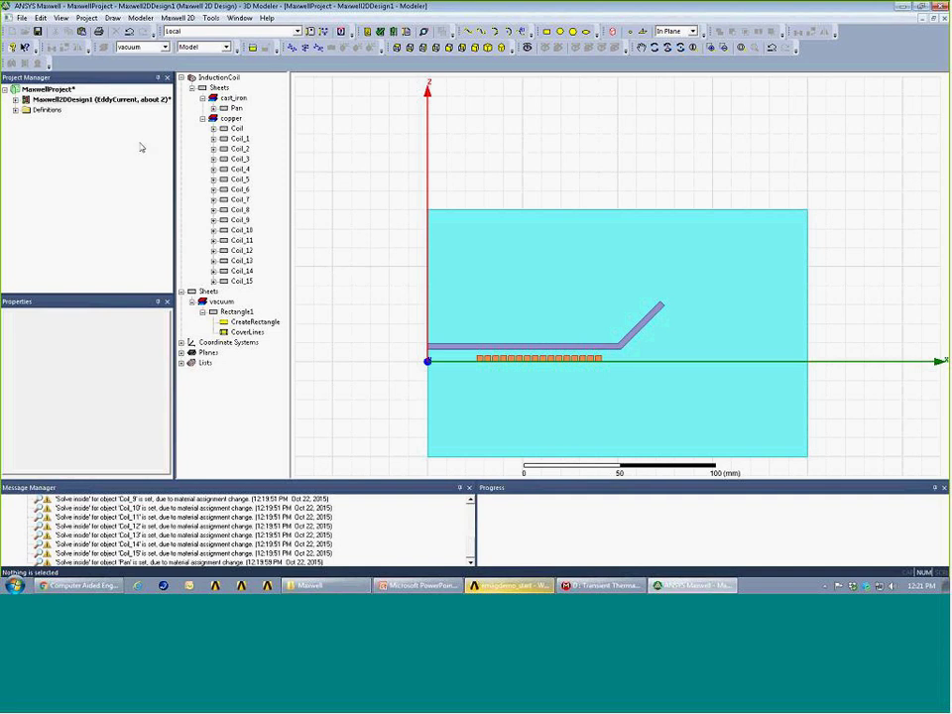
click(15, 100)
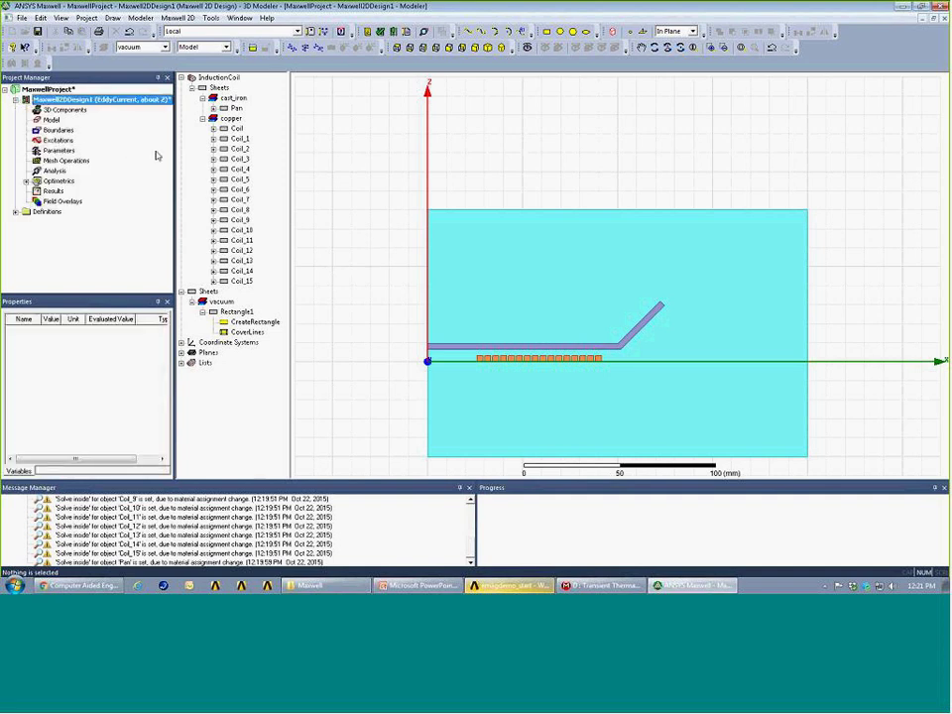
click(238, 129)
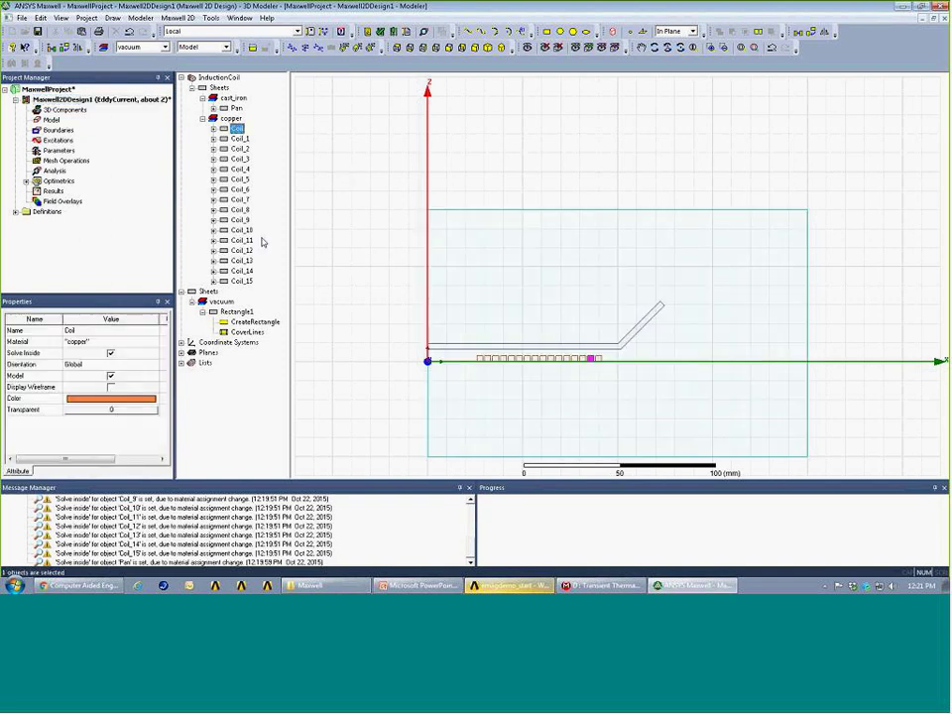
shift+click(248, 282)
right_click(250, 285)
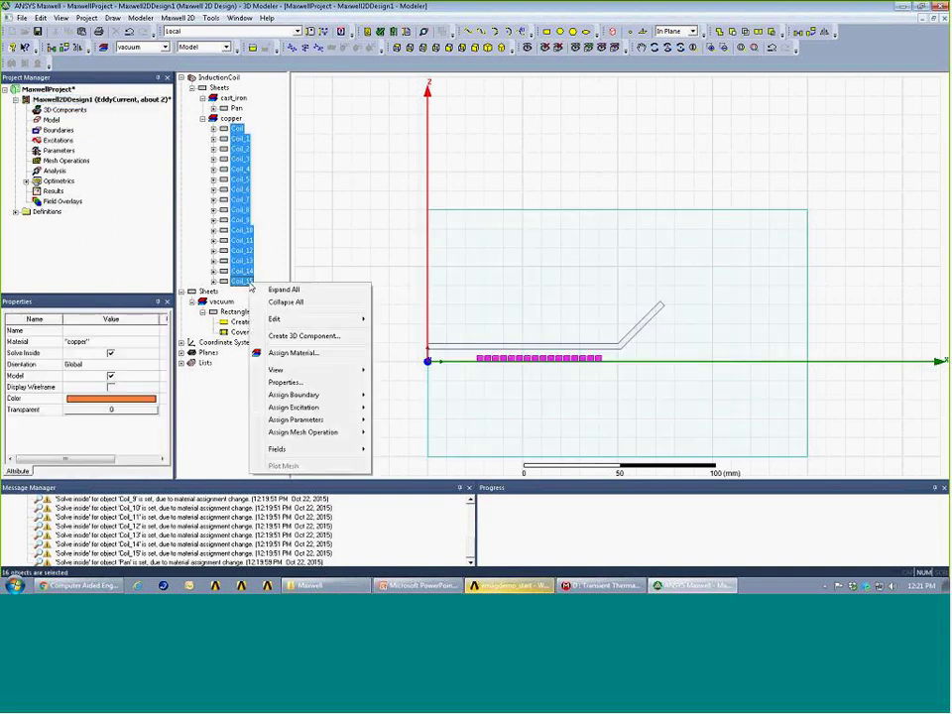
mouse_move(297, 406)
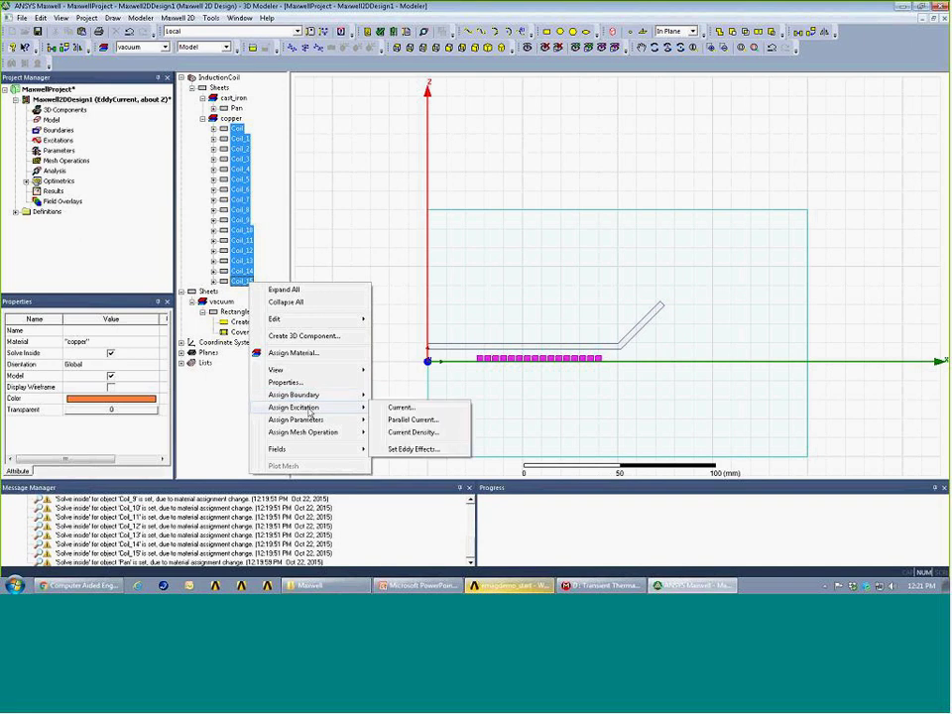
click(402, 408)
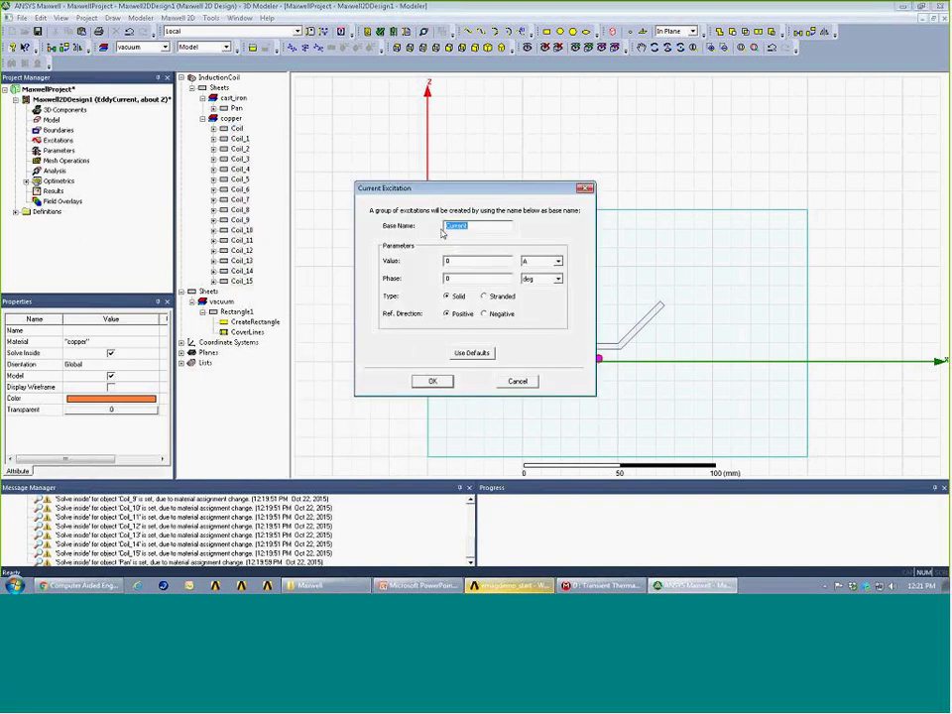
double_click(453, 261)
click(429, 385)
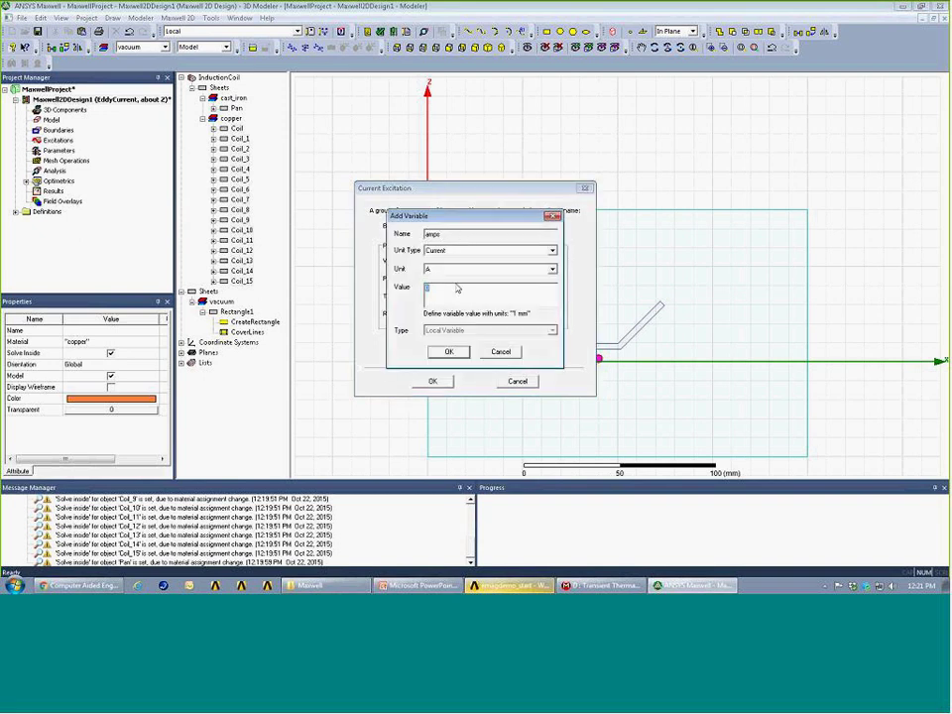
text(30)
click(448, 353)
key(Return)
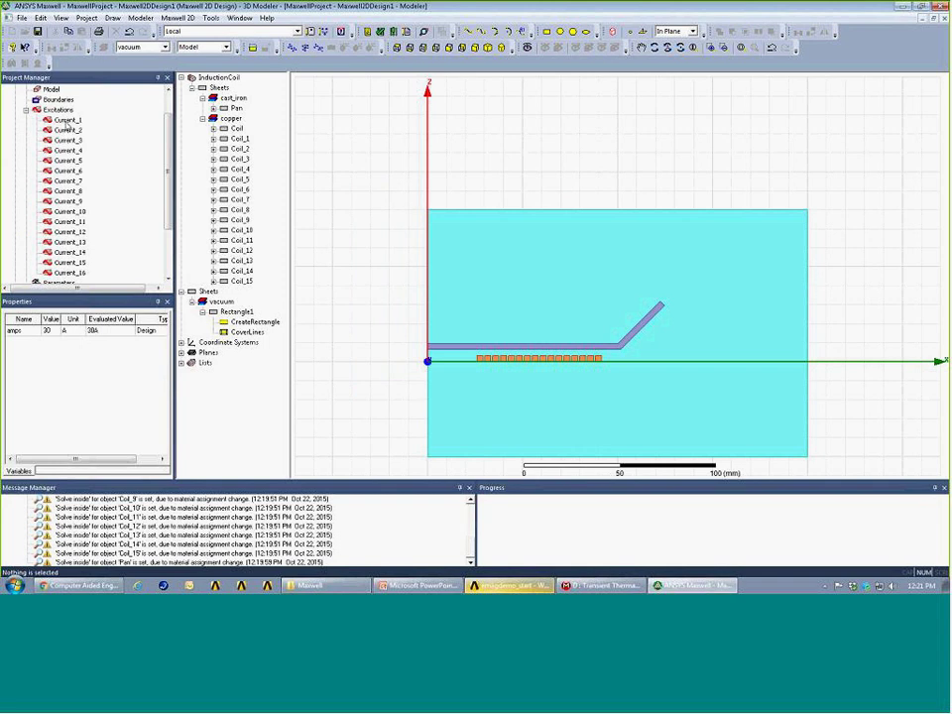
Step through the current excitations between Current_1 and Current_16 to examine which coil and current value each one uses.
click(65, 121)
key(Down)
key(Down)
key(Down)
key(Down)
key(Down)
key(Down)
key(Down)
key(Down)
key(Down)
key(Down)
key(Down)
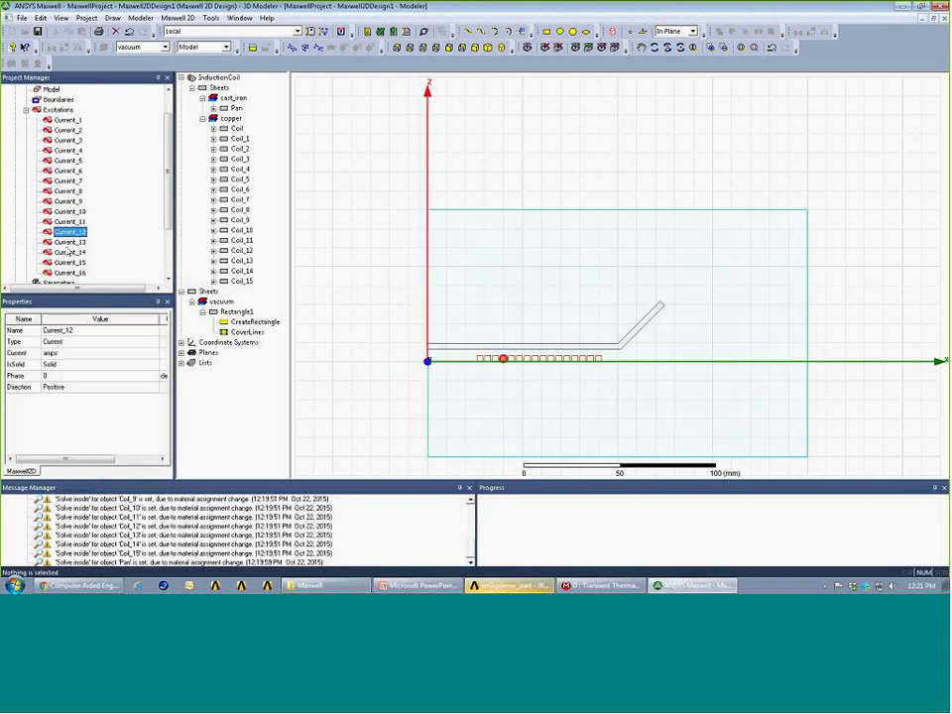
click(69, 274)
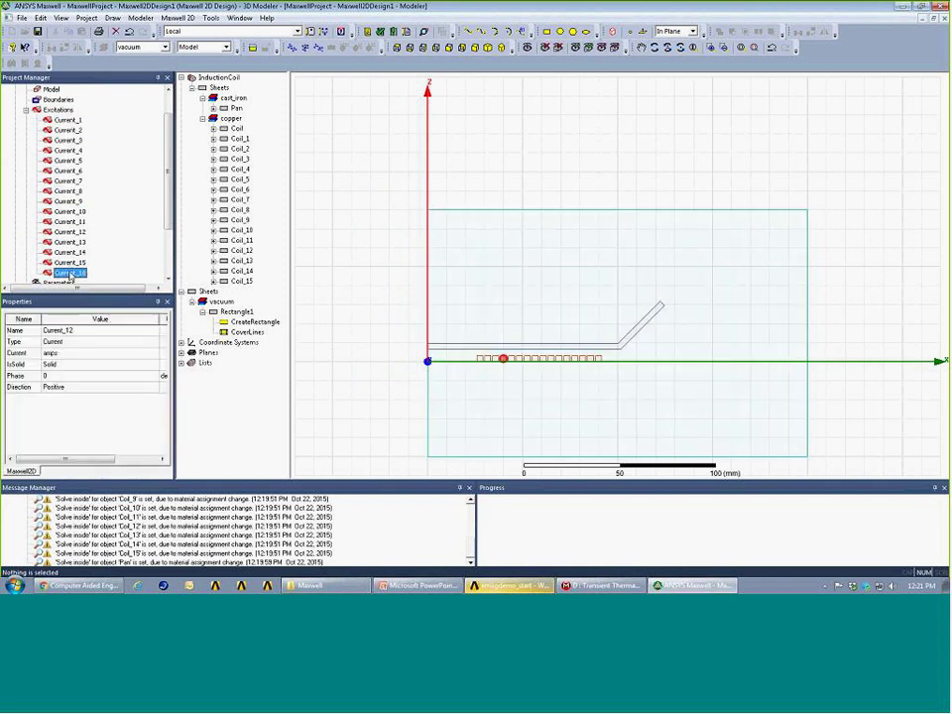
click(65, 120)
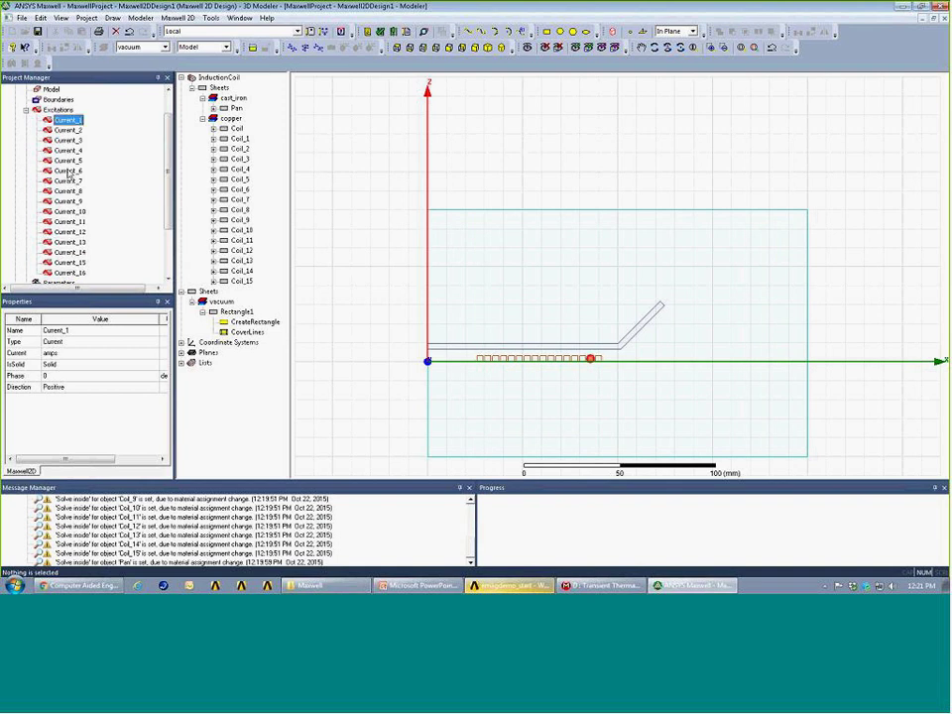
click(69, 271)
click(65, 120)
click(72, 274)
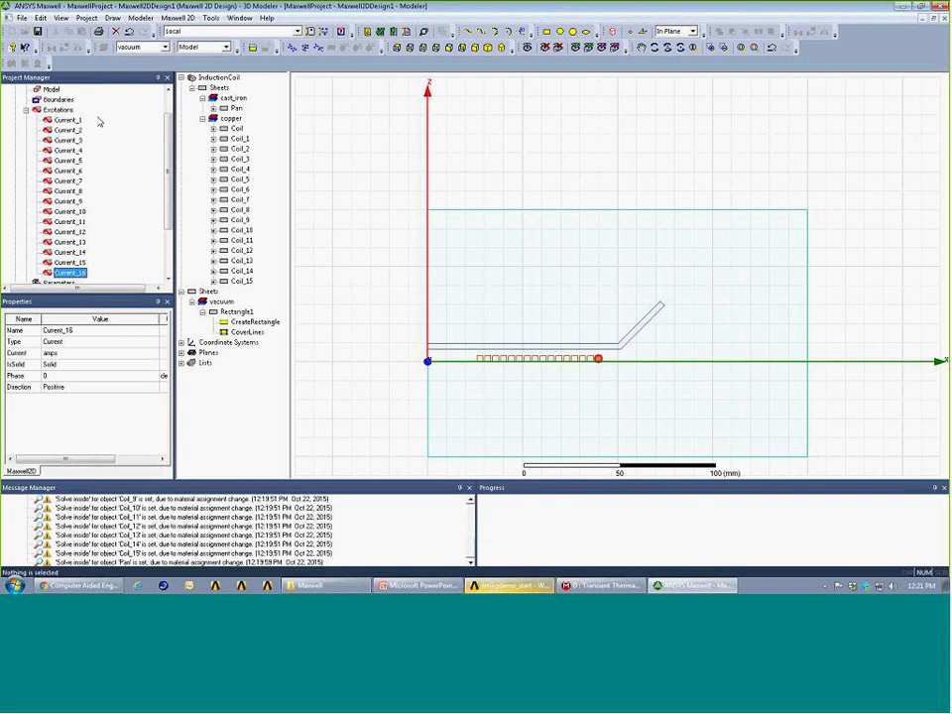
click(66, 119)
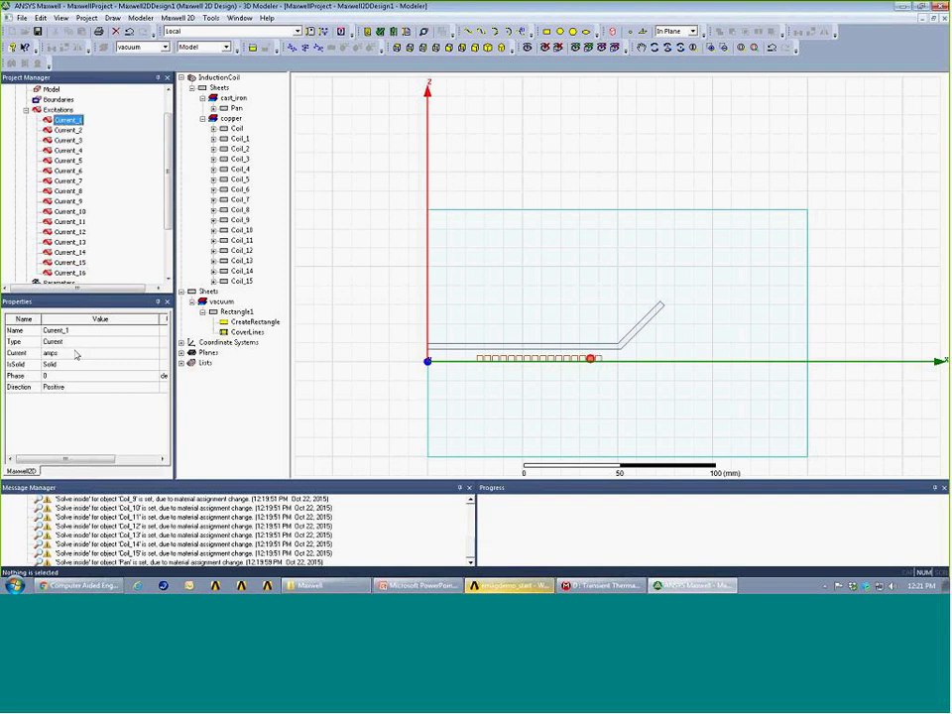
key(Down)
key(Down)
key(Down)
key(Down)
key(Down)
key(Down)
key(Down)
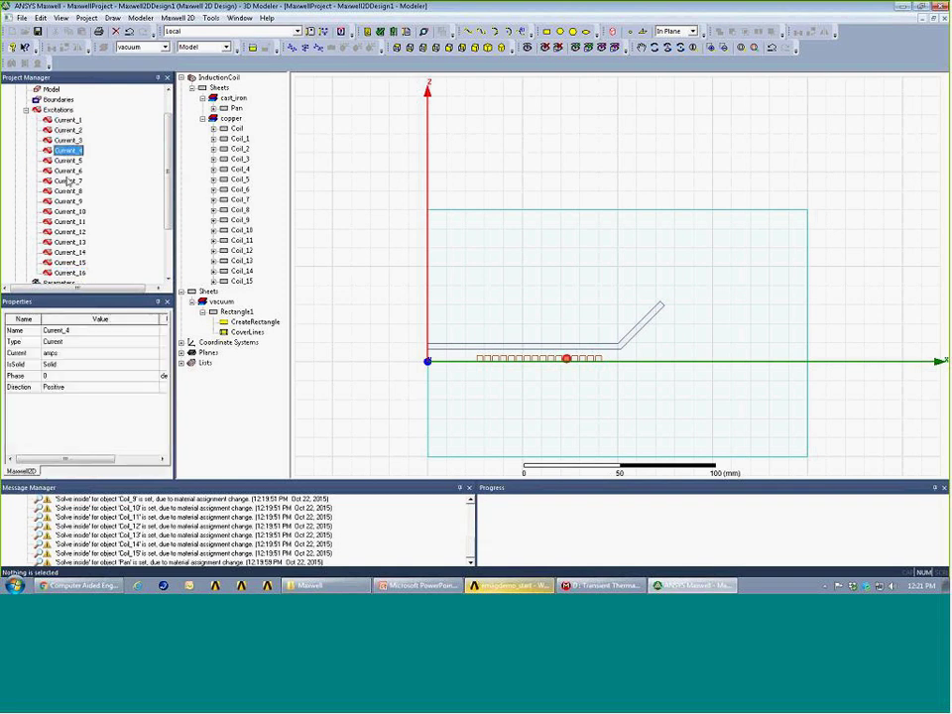
key(Up)
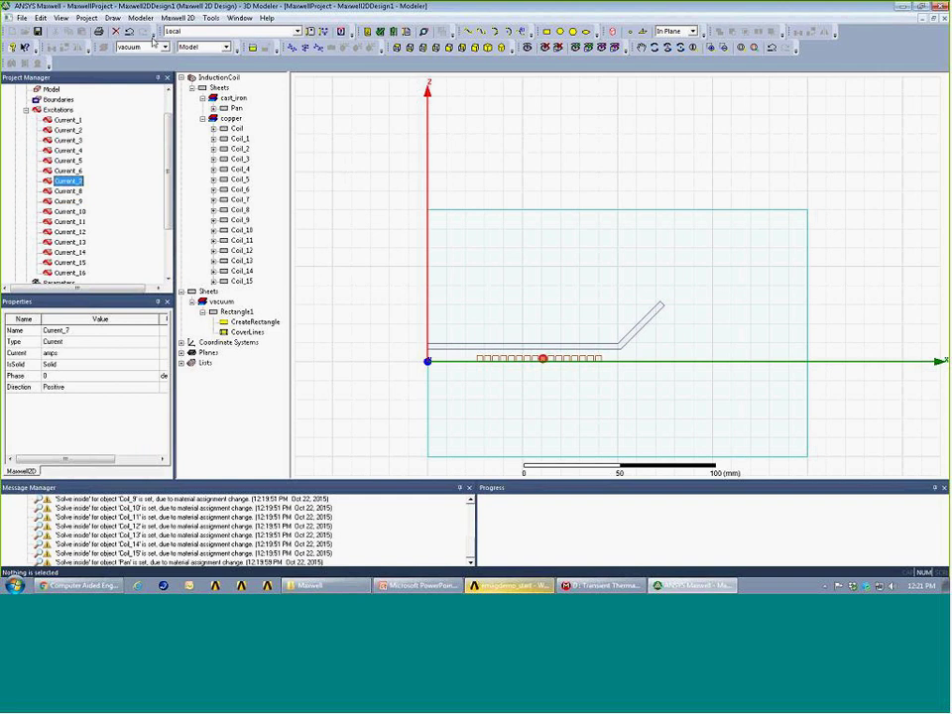
Review the amps variable in the design properties and close them without changing its value.
click(178, 18)
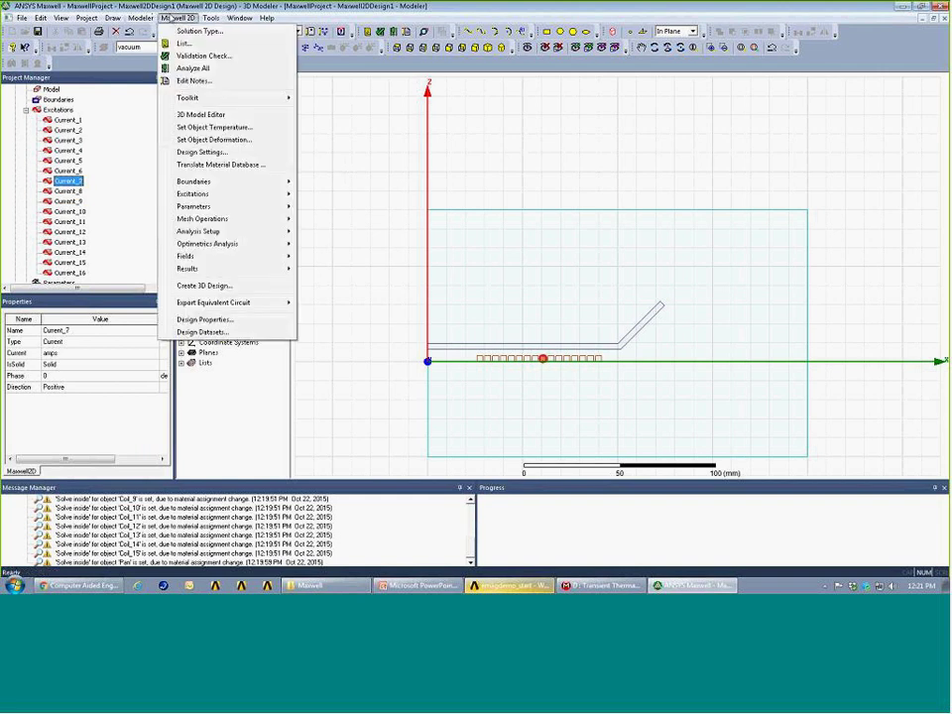
click(203, 320)
click(364, 252)
click(364, 252)
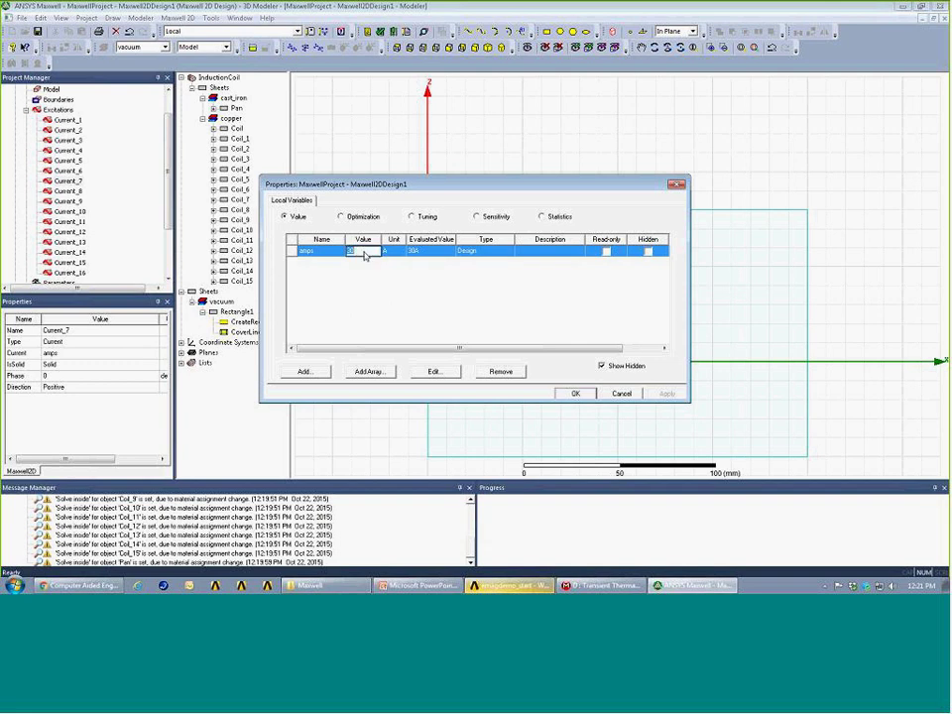
click(575, 393)
click(410, 309)
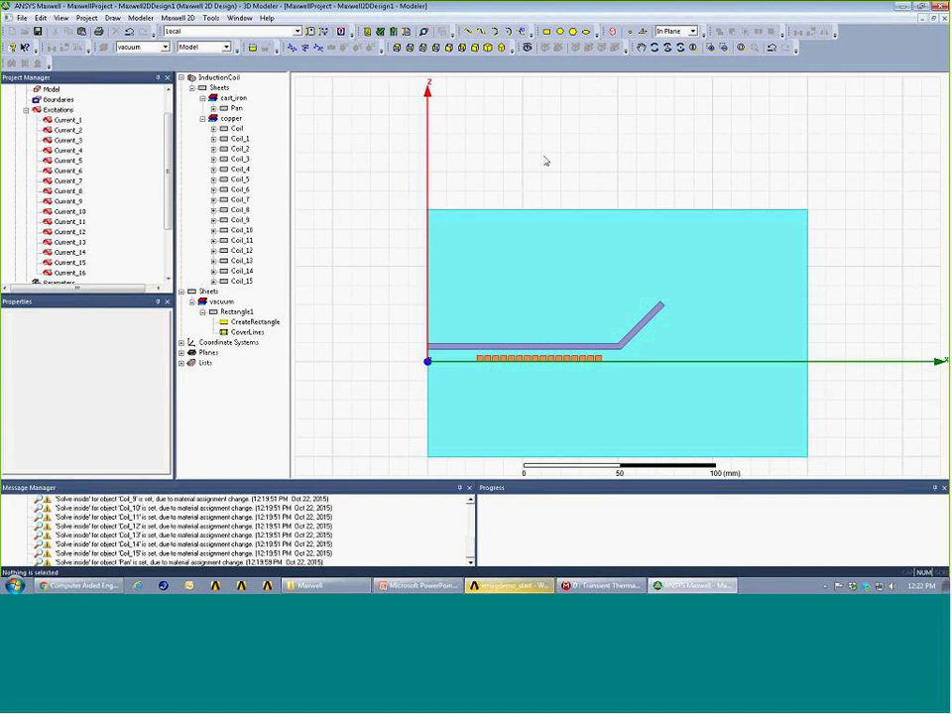
Check the eddy effect settings of all objects in the list and accept them as suggested.
right_click(73, 110)
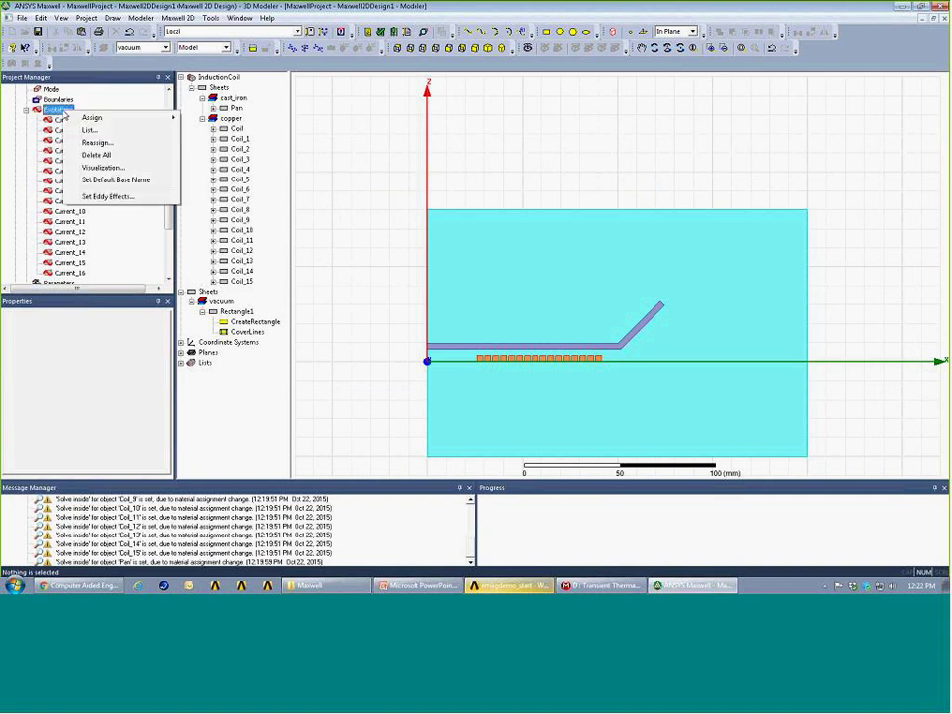
click(107, 197)
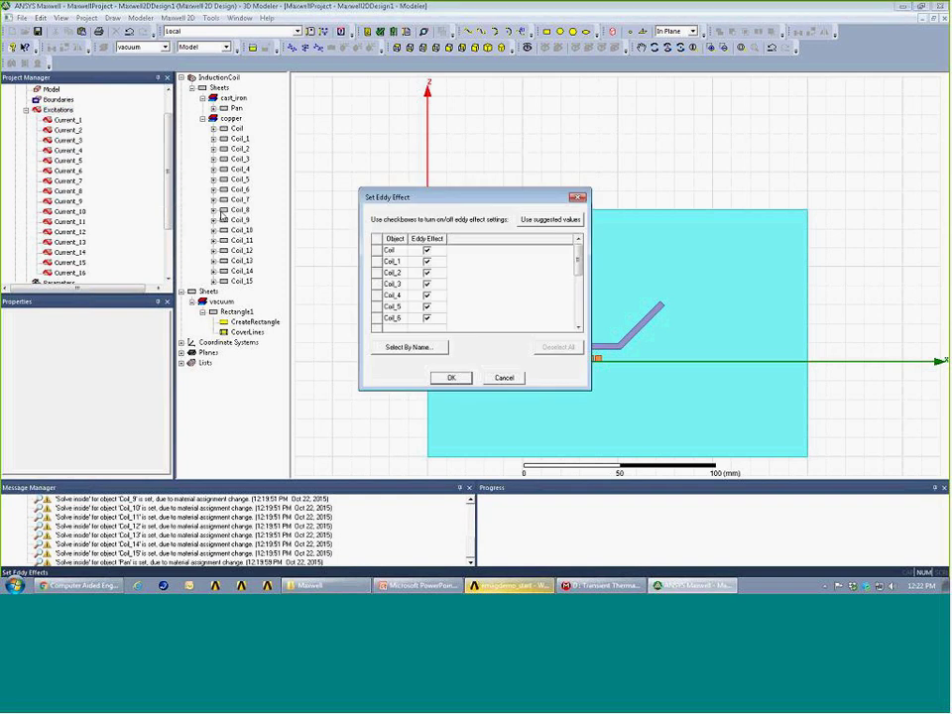
scroll(456, 267, down, 4)
scroll(471, 266, up, 3)
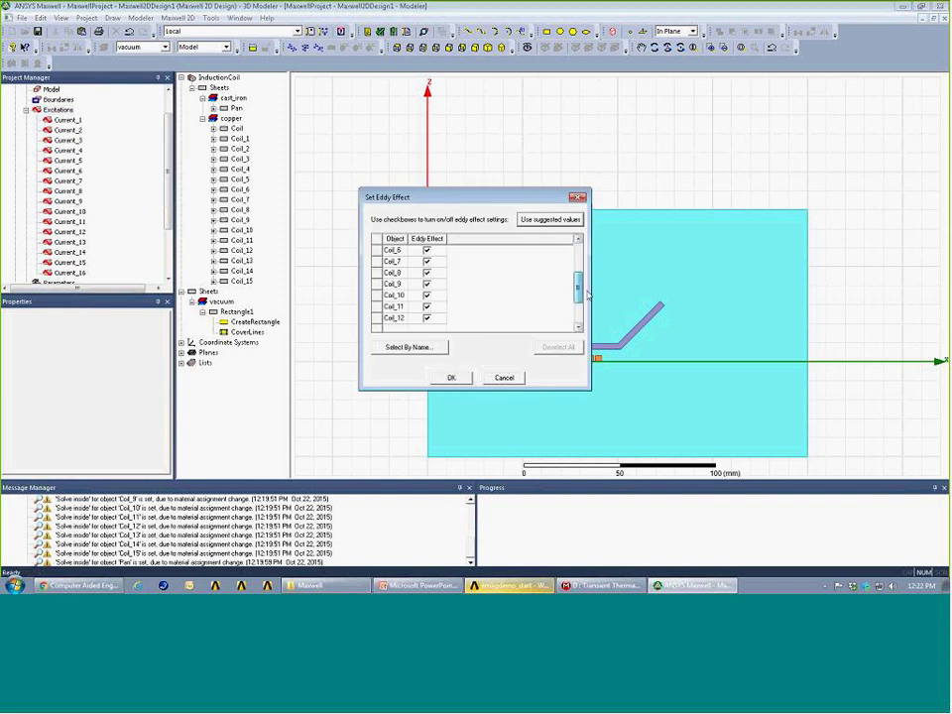
drag(582, 268, 581, 309)
click(452, 379)
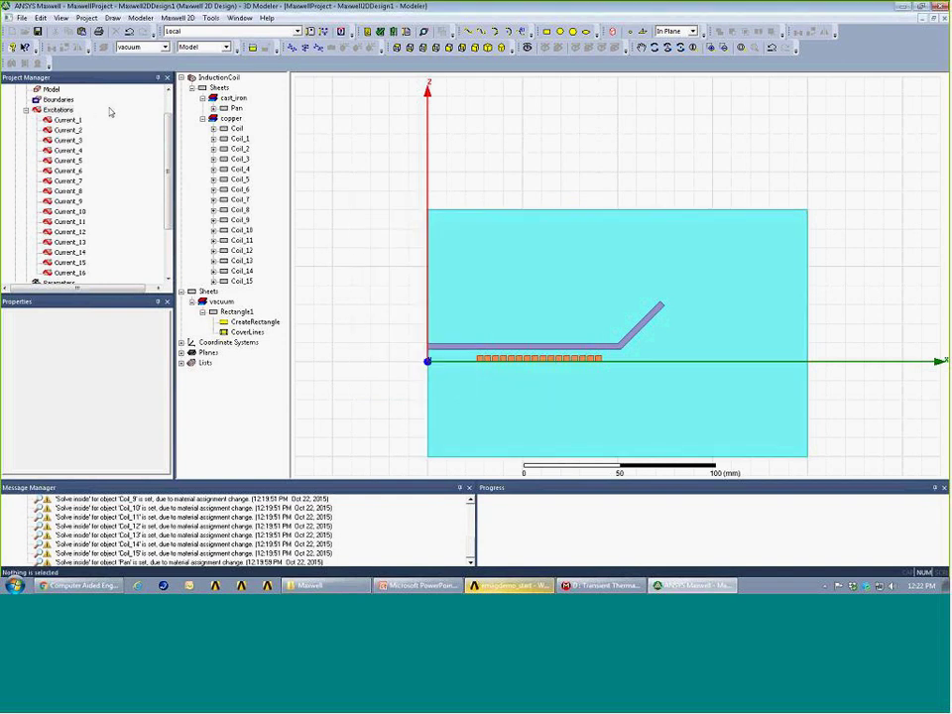
Assign a balloon boundary named Balloon1 to the upper, outer and lower edges of the surrounding rectangle, leaving out the symmetry axis edge.
right_click(385, 170)
click(409, 197)
click(571, 211)
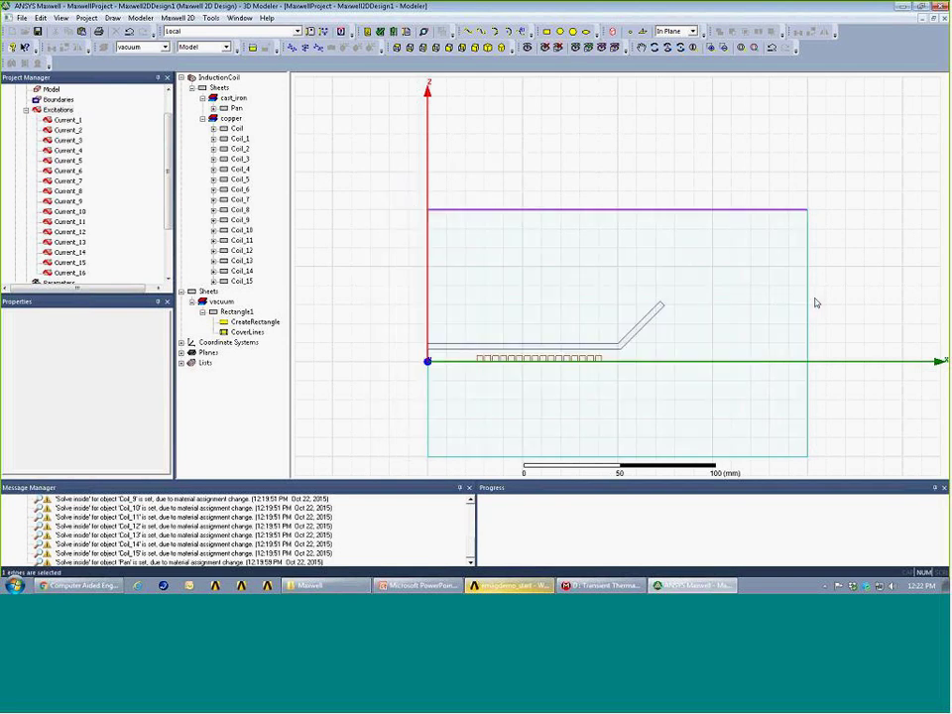
ctrl+click(808, 304)
ctrl+click(754, 457)
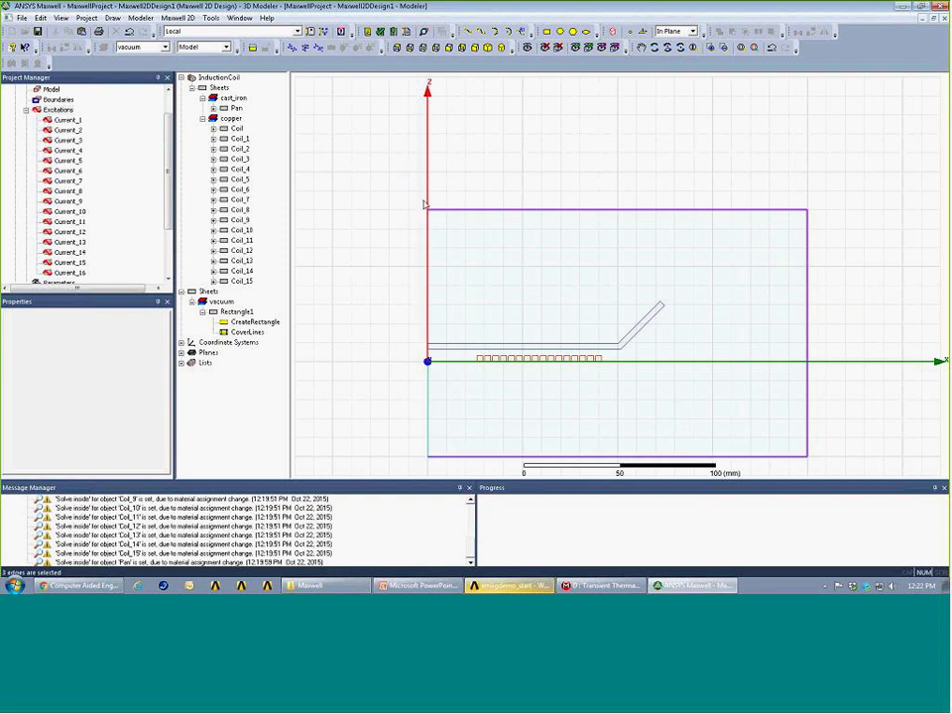
right_click(59, 102)
mouse_move(139, 105)
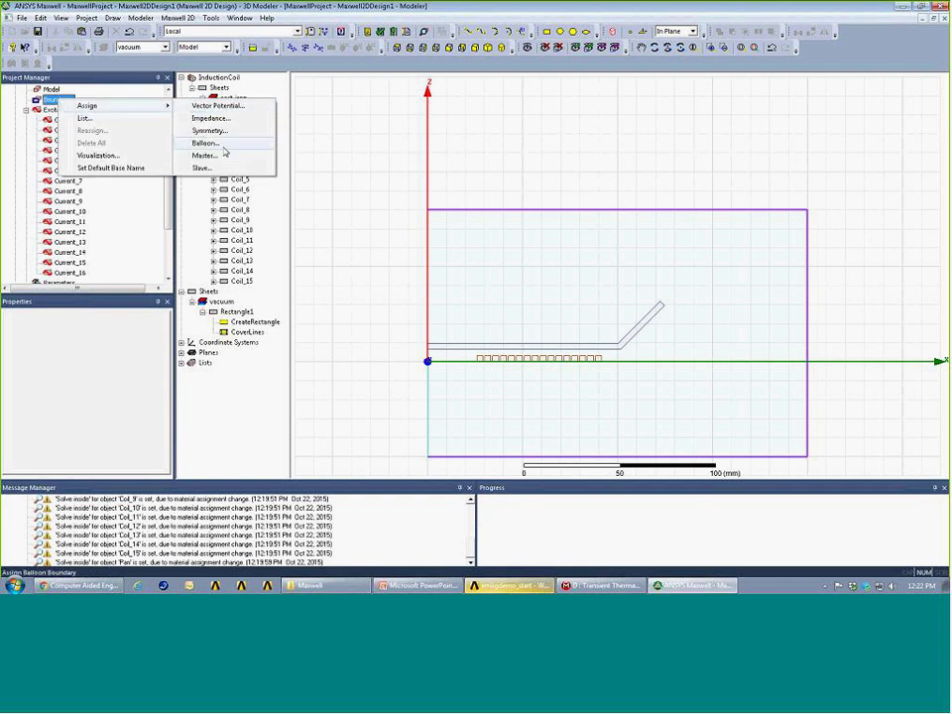
click(209, 144)
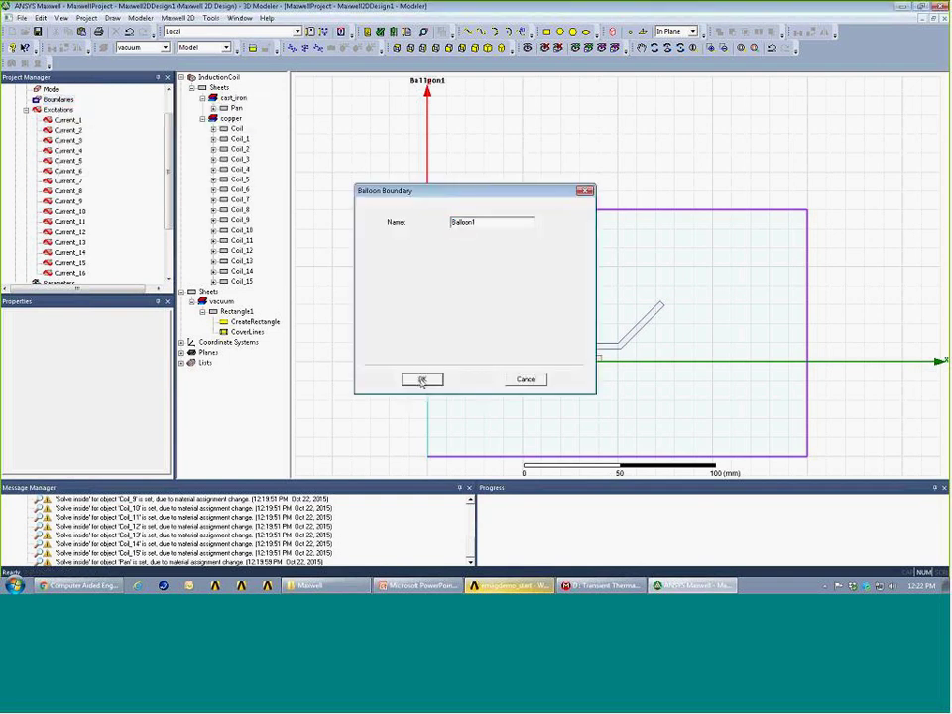
click(422, 380)
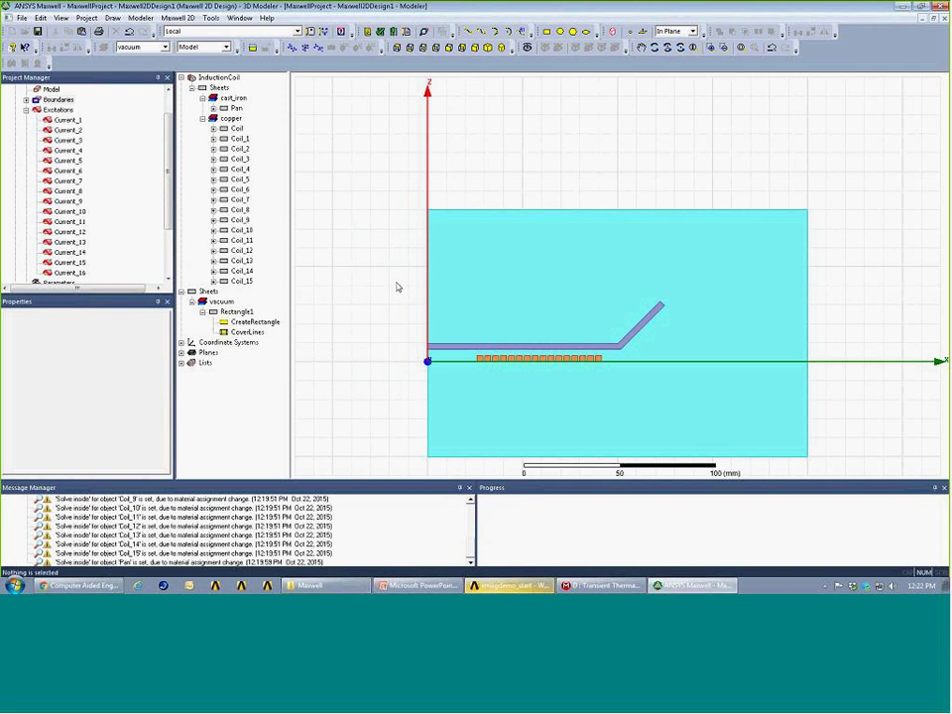
scroll(397, 287, down, 2)
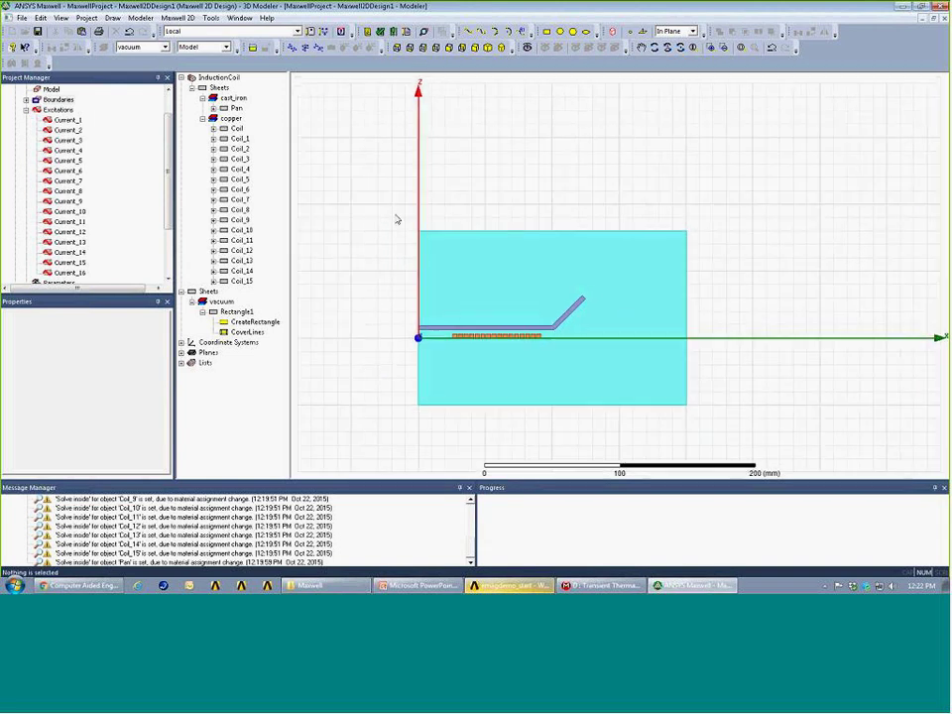
right_click(696, 416)
click(638, 439)
scroll(627, 429, up, 2)
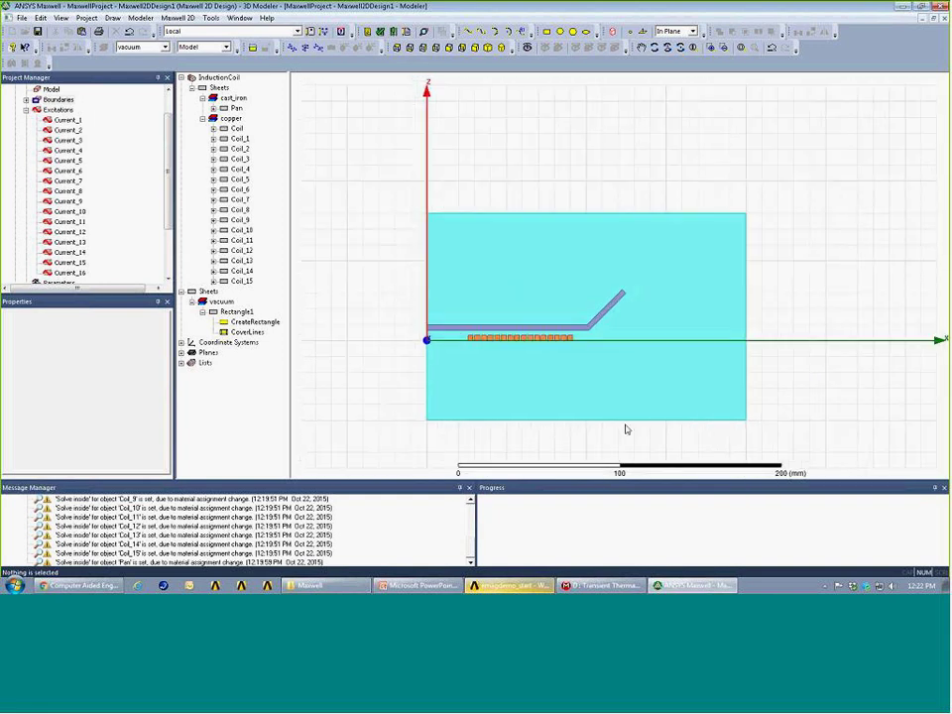
scroll(632, 426, up, 1)
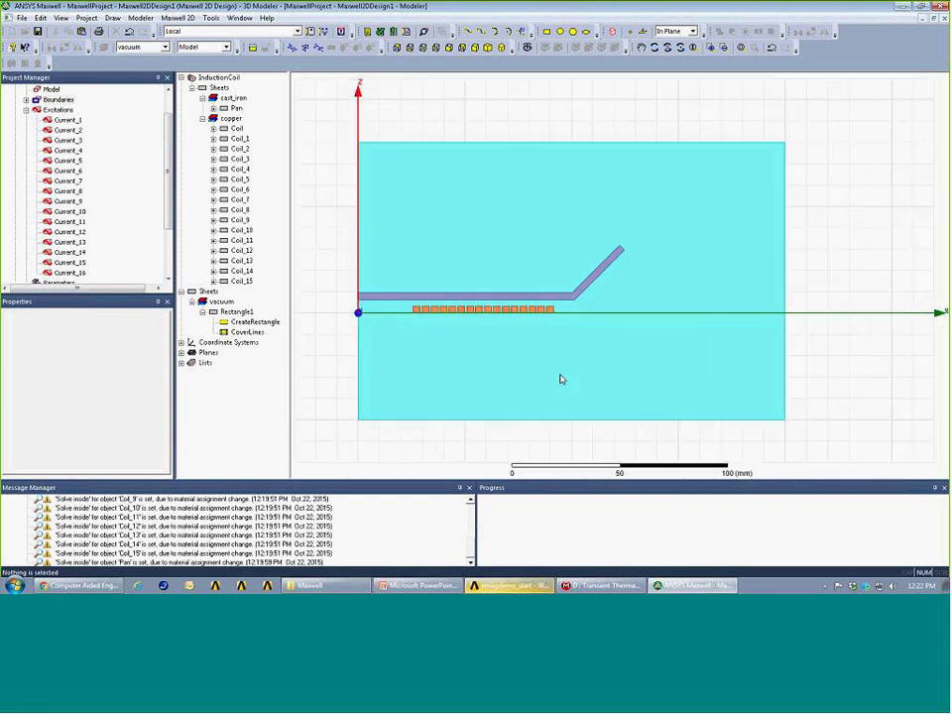
Add an analysis setup with a maximum of 20 passes and an adaptive frequency of 40 kHz.
click(27, 110)
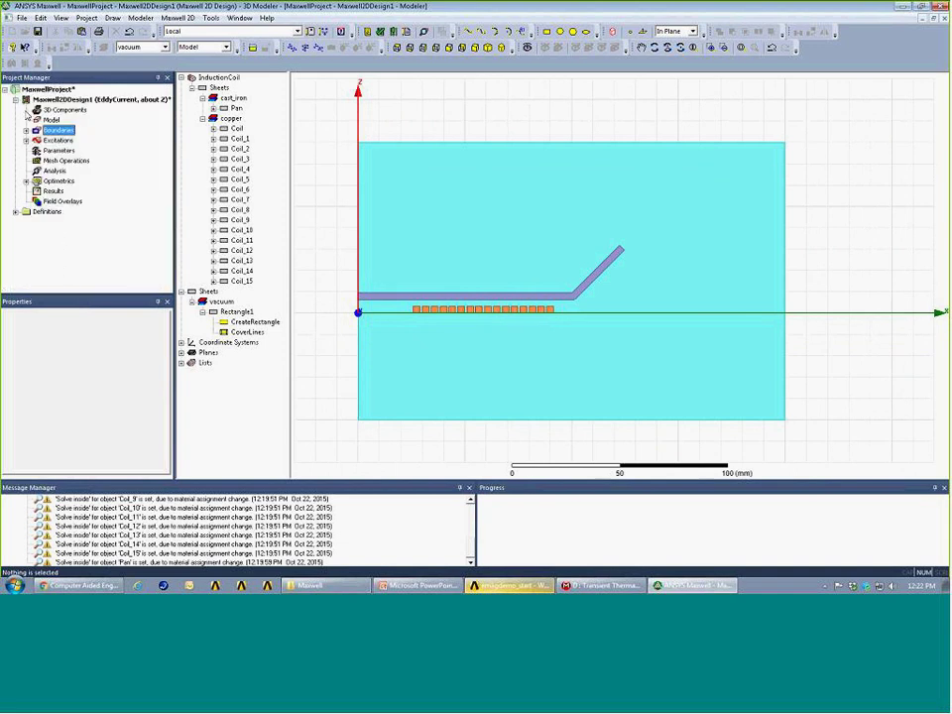
right_click(54, 170)
click(99, 193)
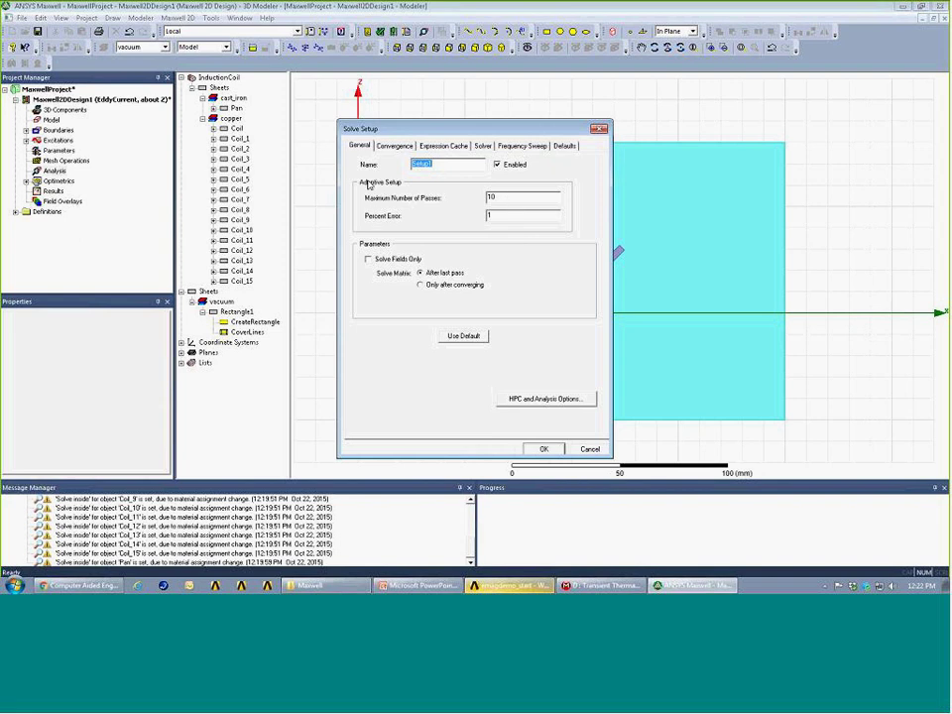
double_click(501, 200)
click(481, 146)
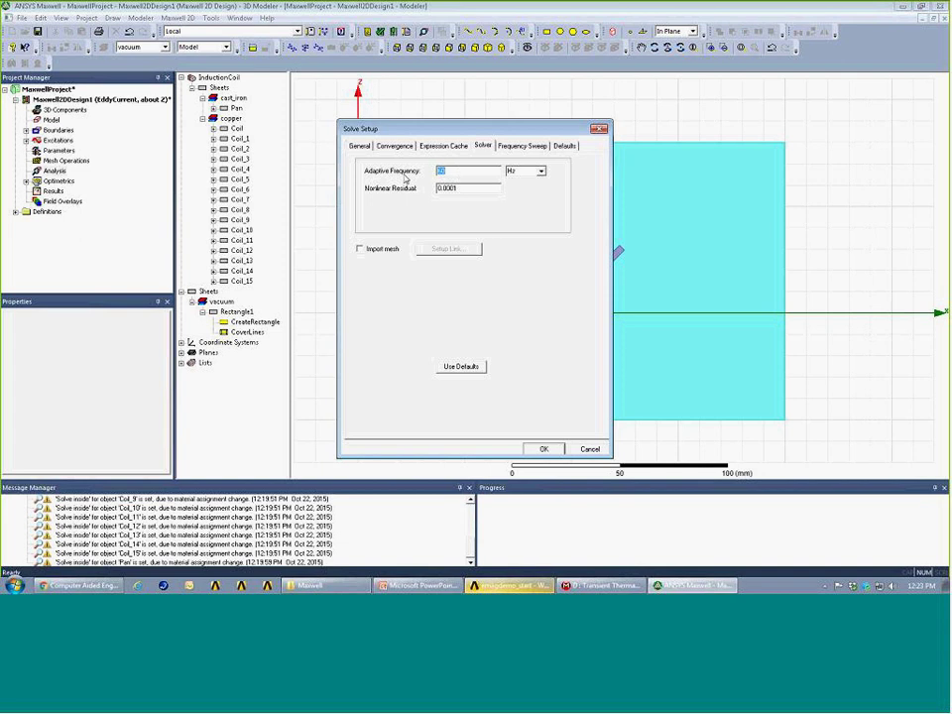
text(40)
key(Tab)
click(541, 172)
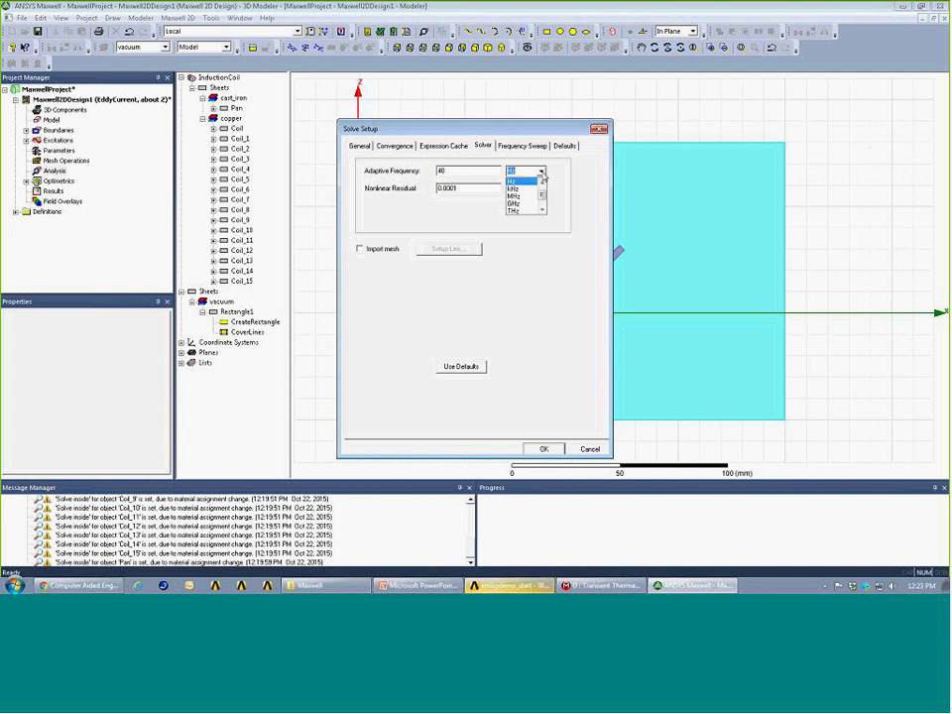
click(518, 189)
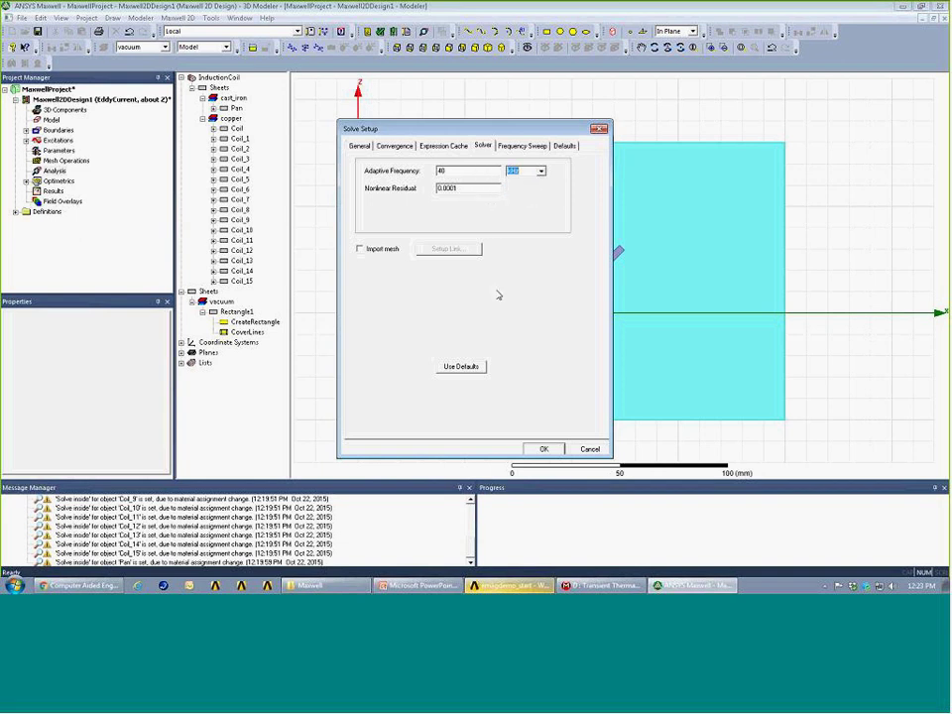
click(544, 448)
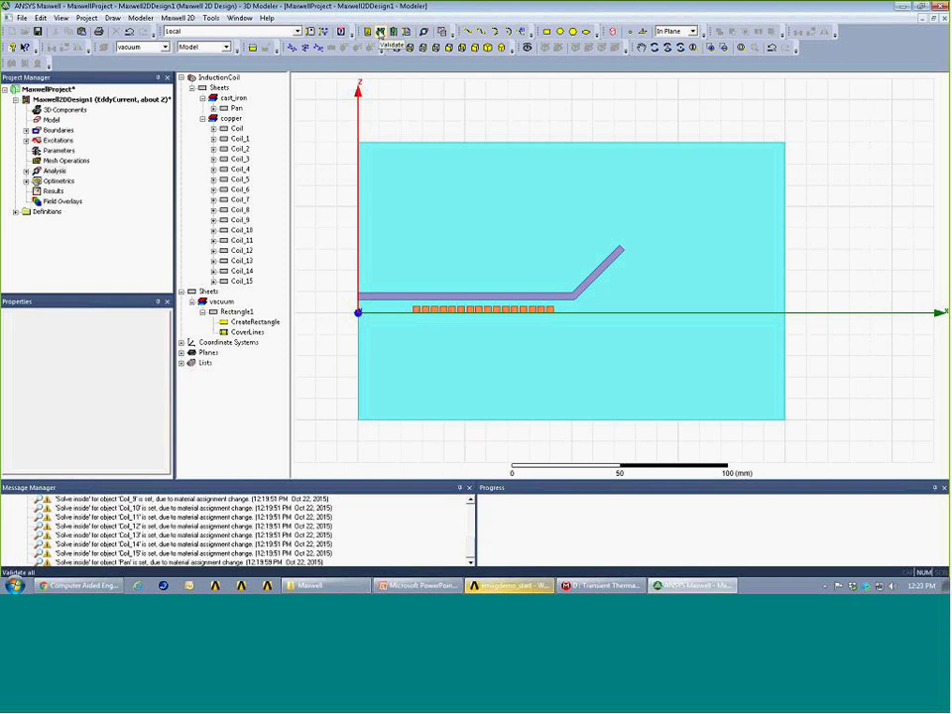
Run the validation check on the design and solve all of its setups.
click(380, 32)
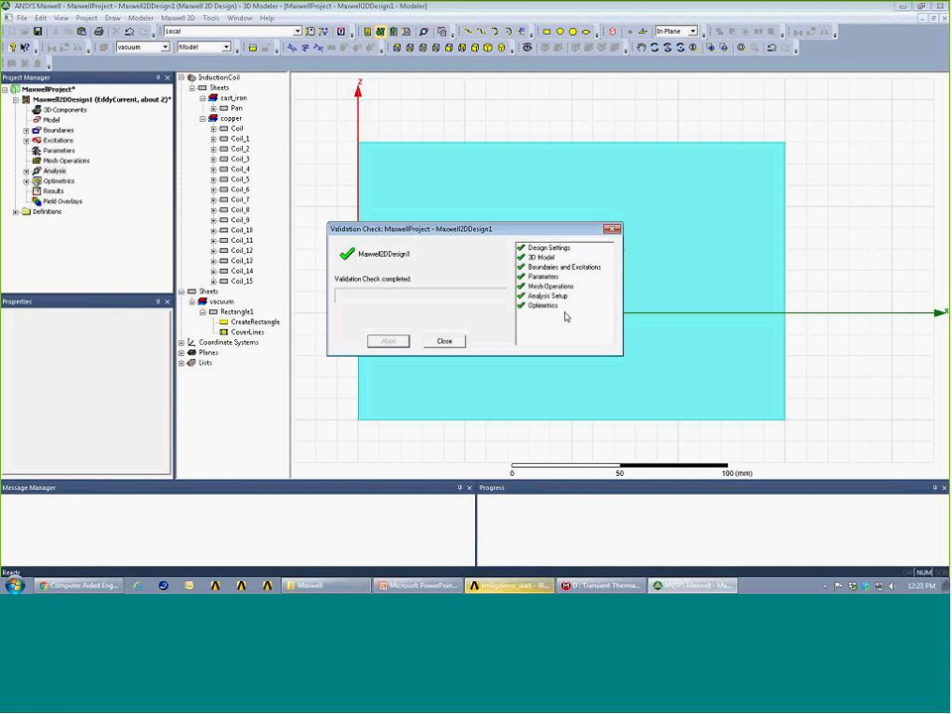
click(443, 341)
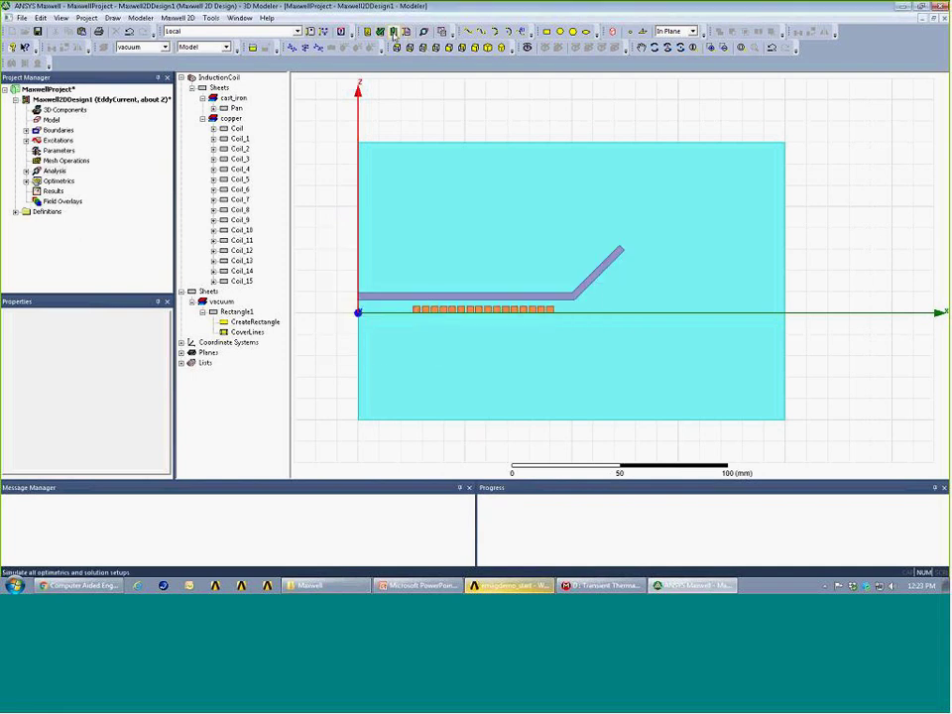
click(394, 33)
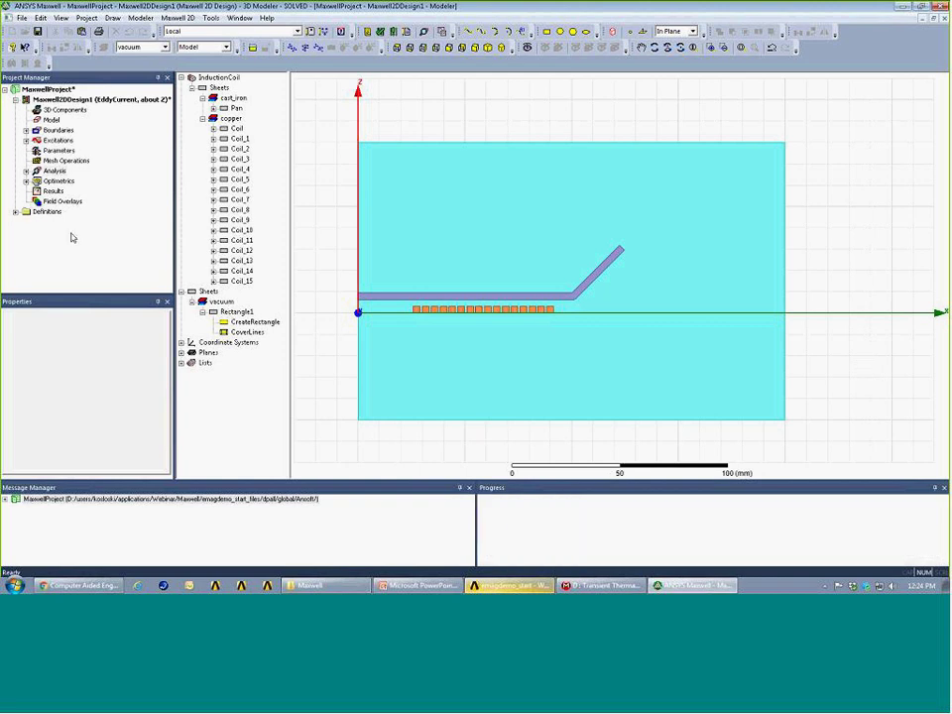
Review the solution's convergence table, enlarged to show all of its columns, and close it.
right_click(55, 192)
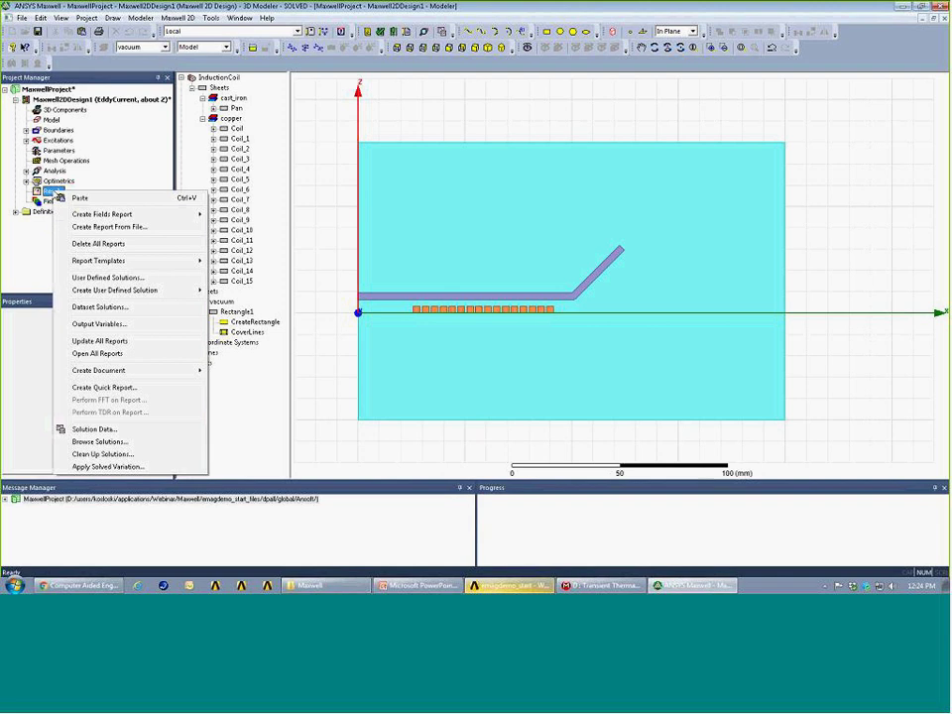
click(96, 429)
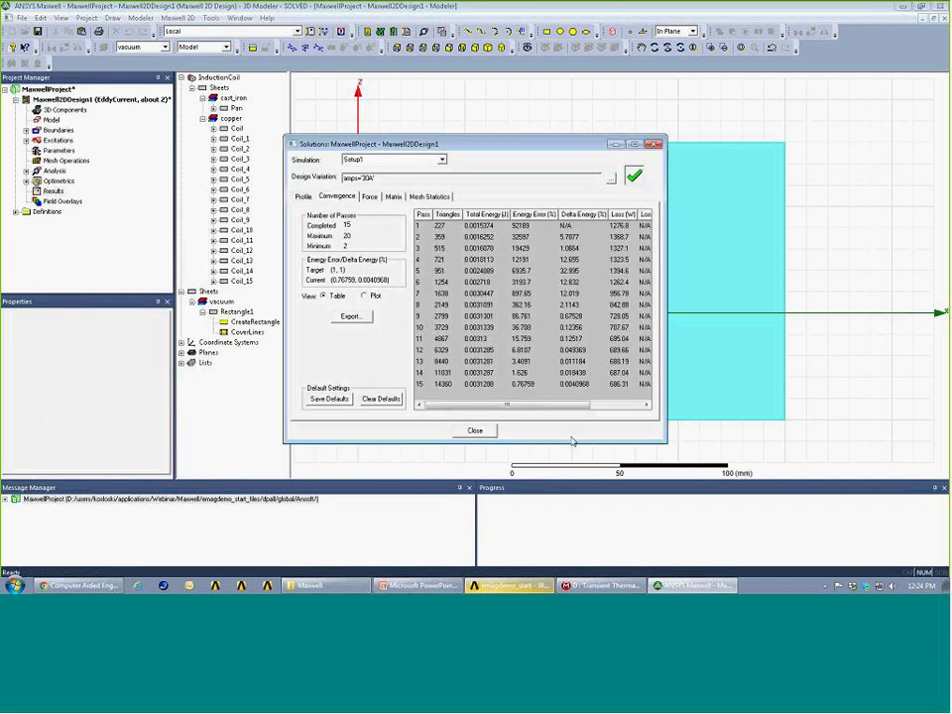
drag(664, 440, 805, 458)
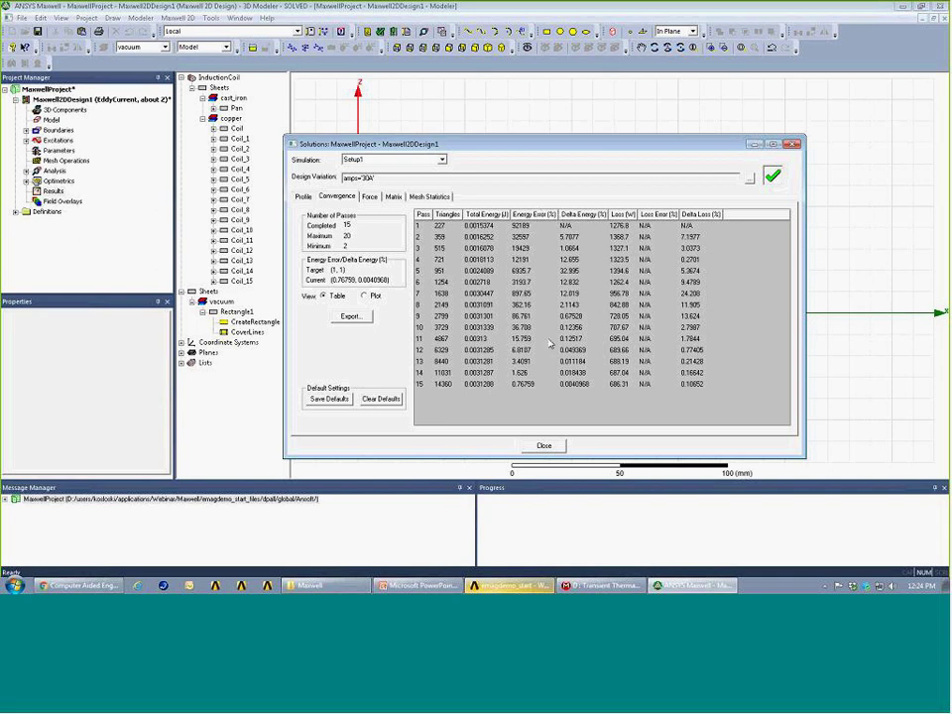
click(552, 447)
click(62, 201)
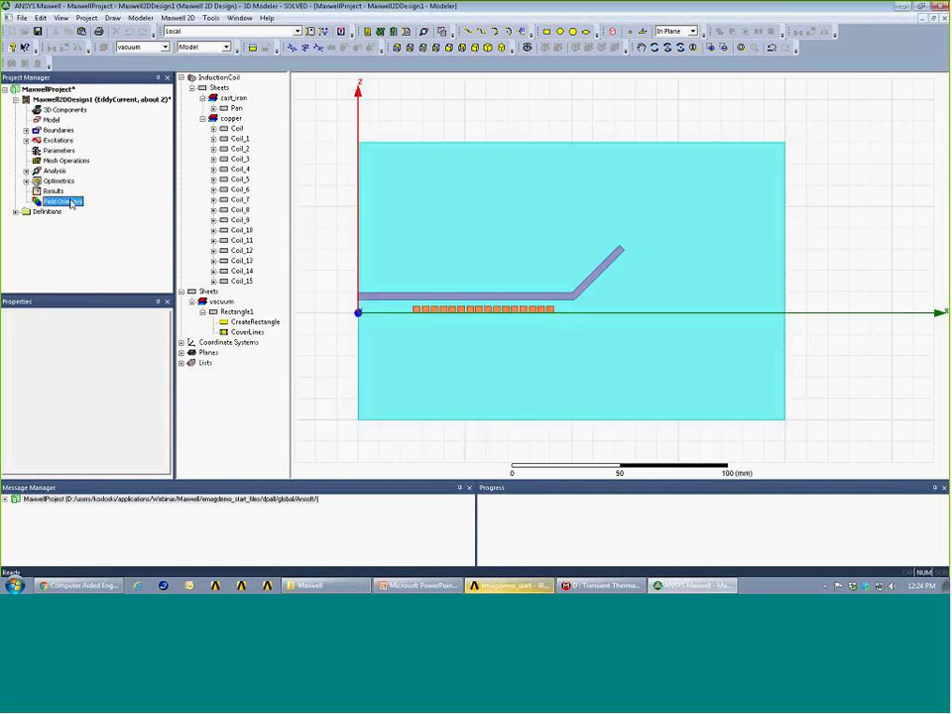
right_click(72, 204)
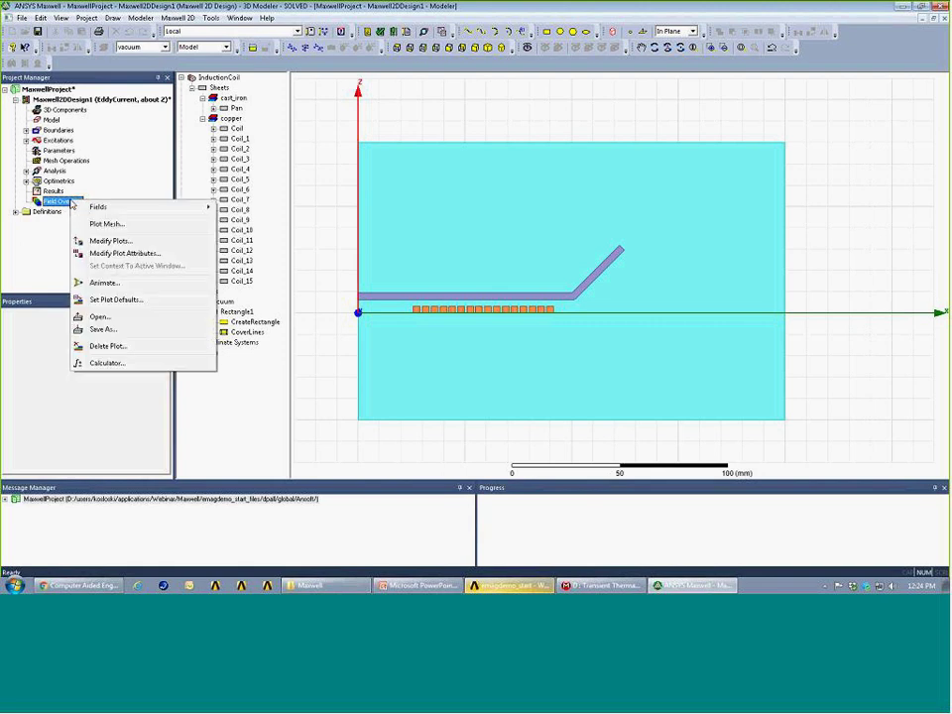
click(120, 223)
click(546, 319)
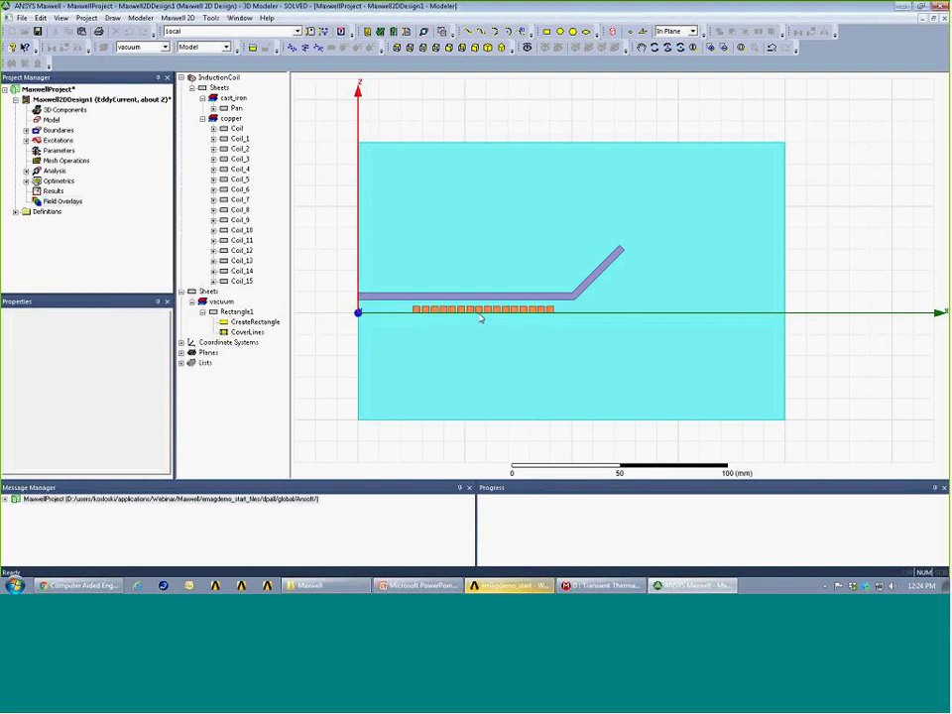
Create a mesh plot named Mesh1 on all objects using the Setup1 : LastAdaptive solution.
key(ctrl+a)
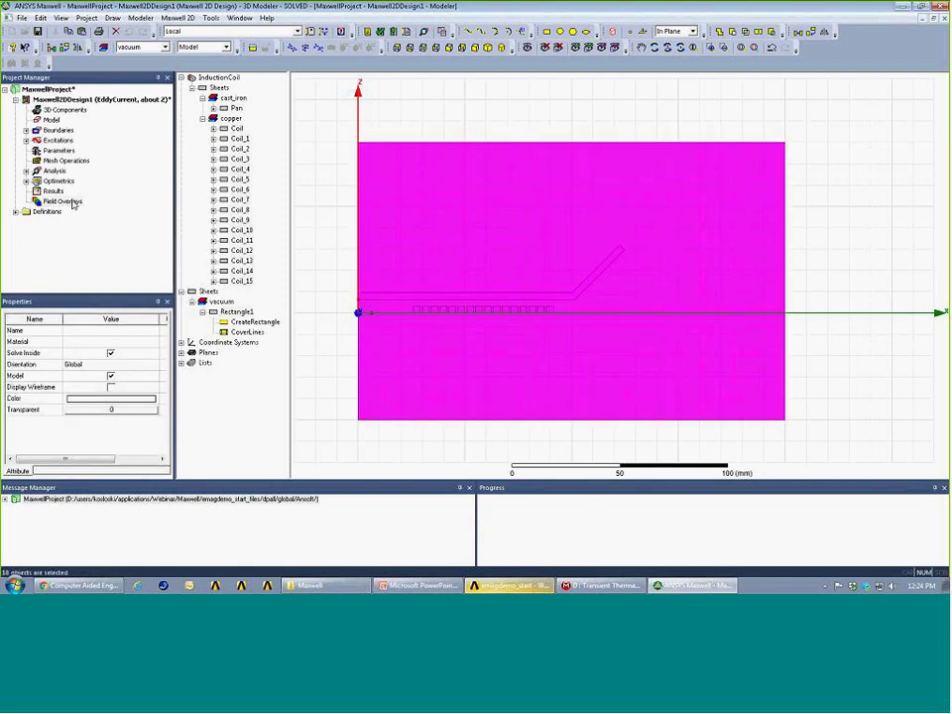
right_click(61, 201)
click(99, 225)
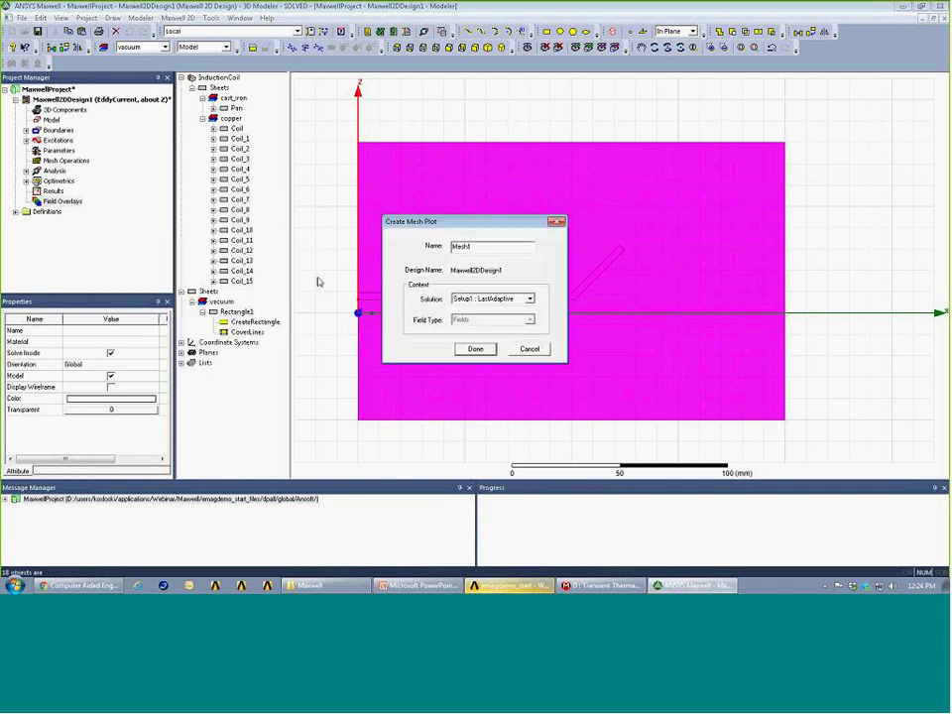
click(480, 350)
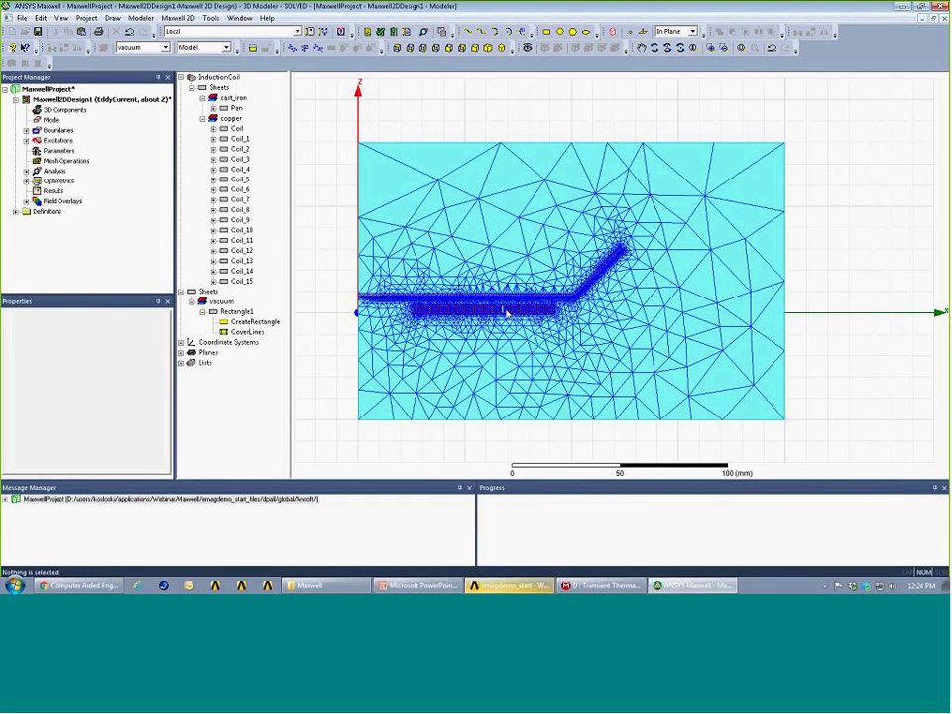
Examine the mesh density in the coil turns, the gap and the underside of the pan at close range.
scroll(505, 311, up, 1)
scroll(505, 311, up, 5)
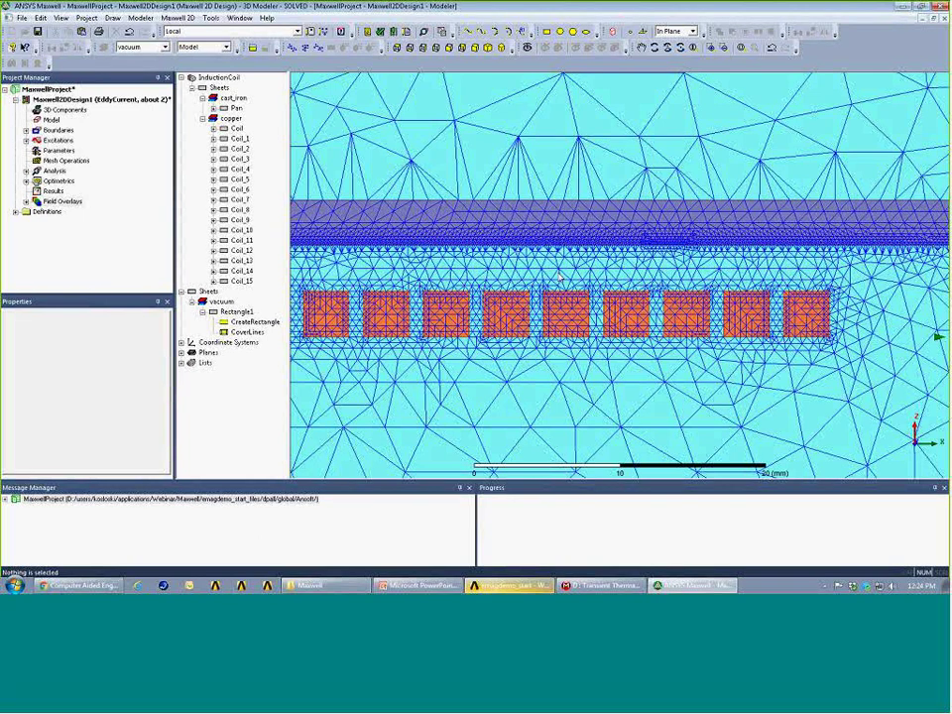
scroll(564, 267, up, 1)
scroll(563, 268, up, 1)
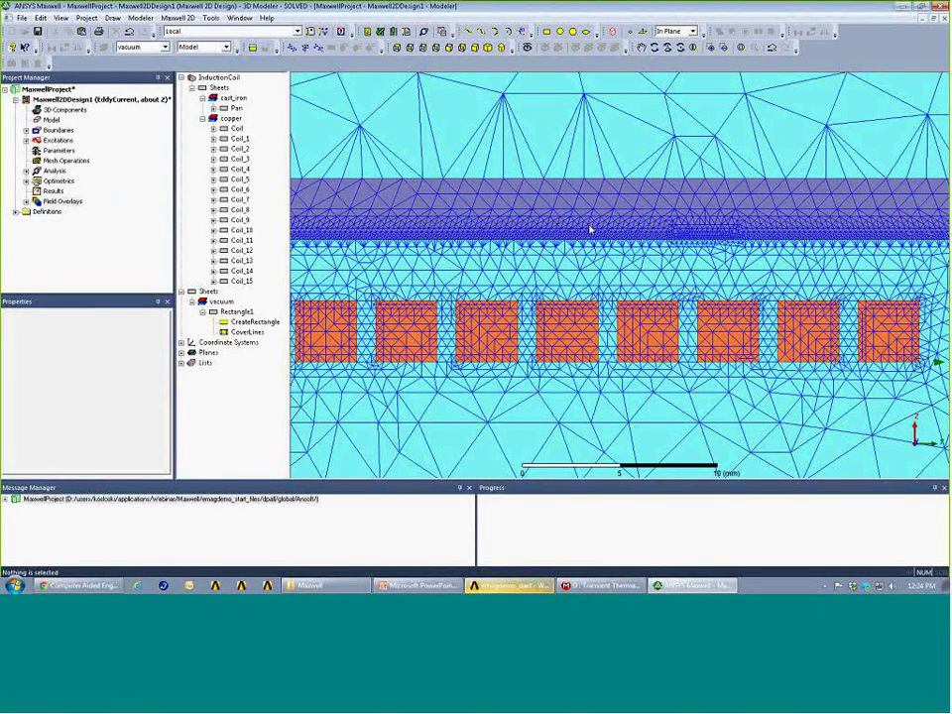
scroll(635, 248, up, 1)
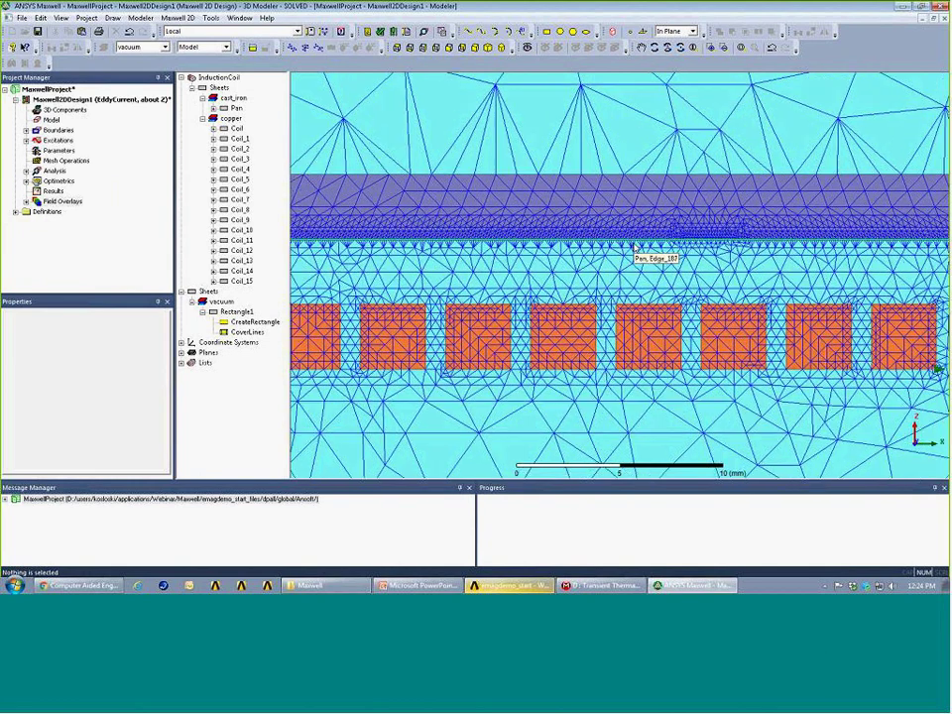
scroll(635, 248, up, 2)
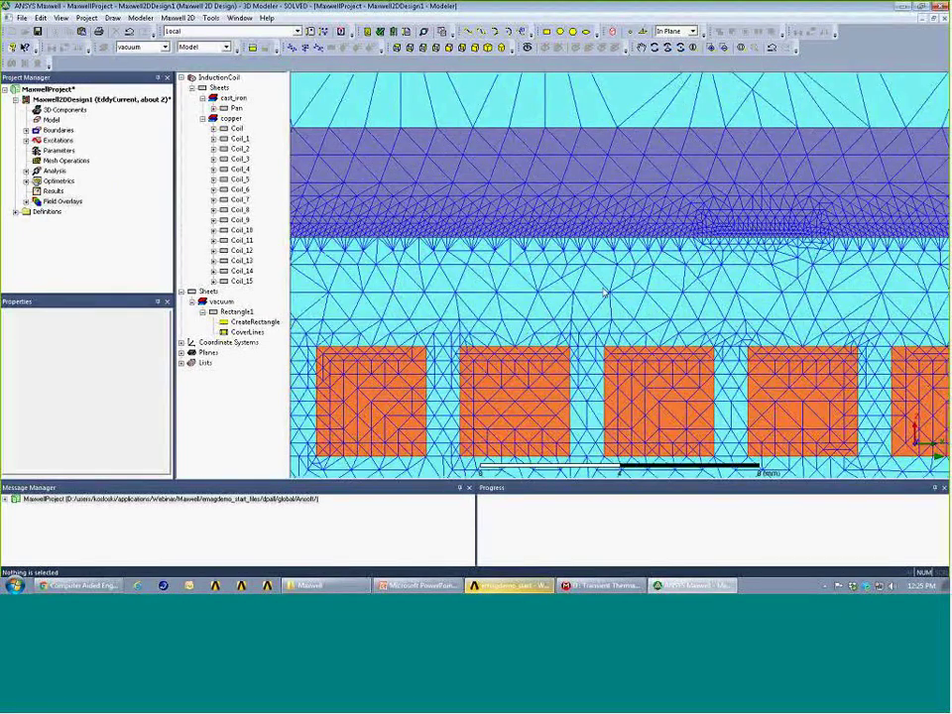
scroll(610, 267, down, 6)
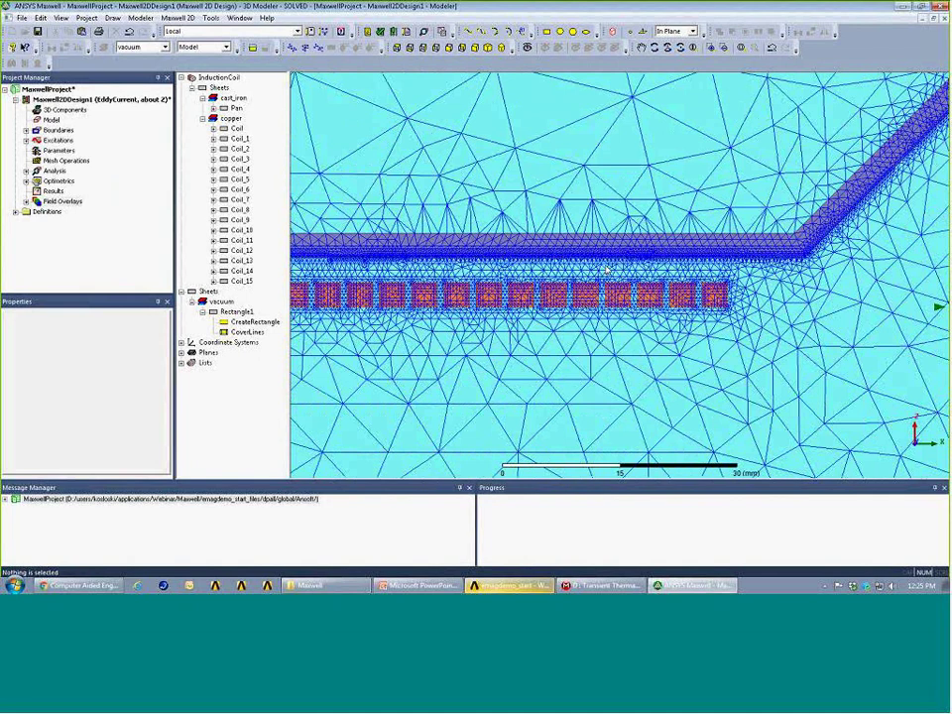
scroll(608, 269, down, 2)
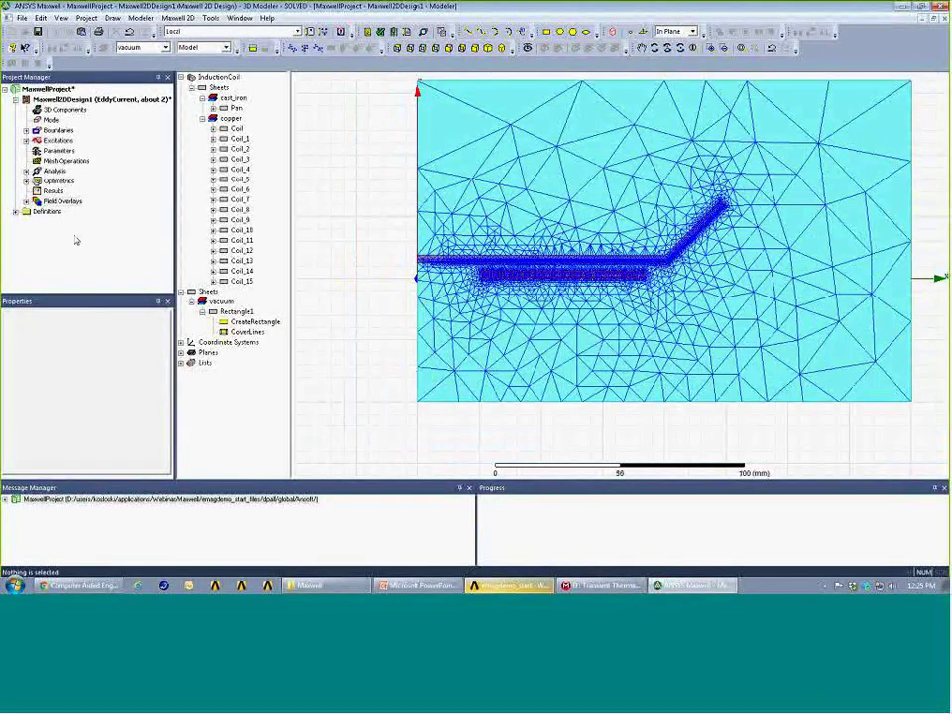
right_click(62, 201)
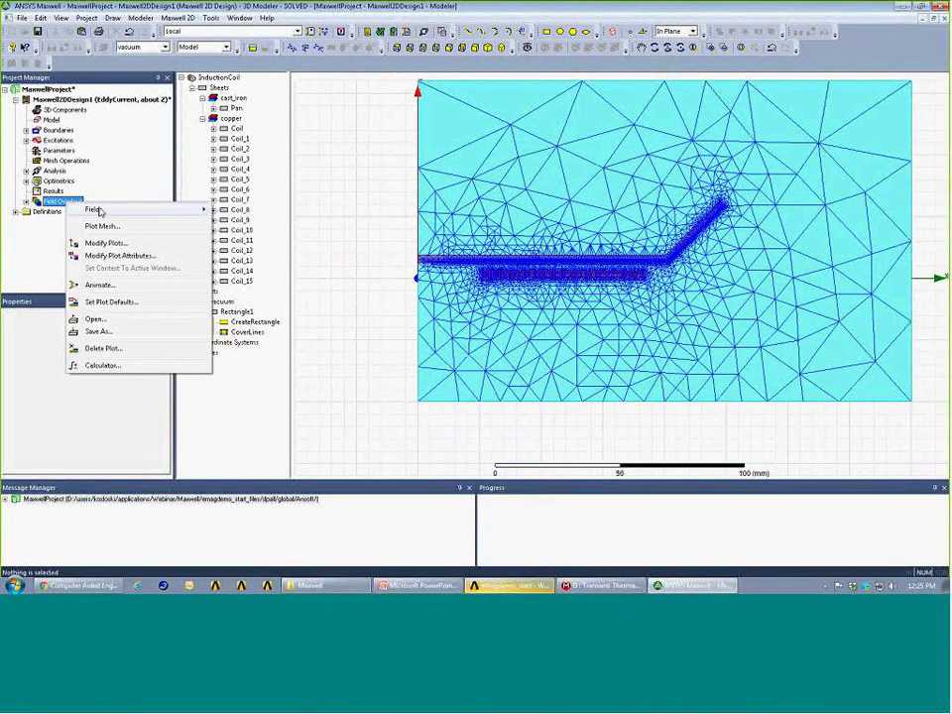
mouse_move(99, 210)
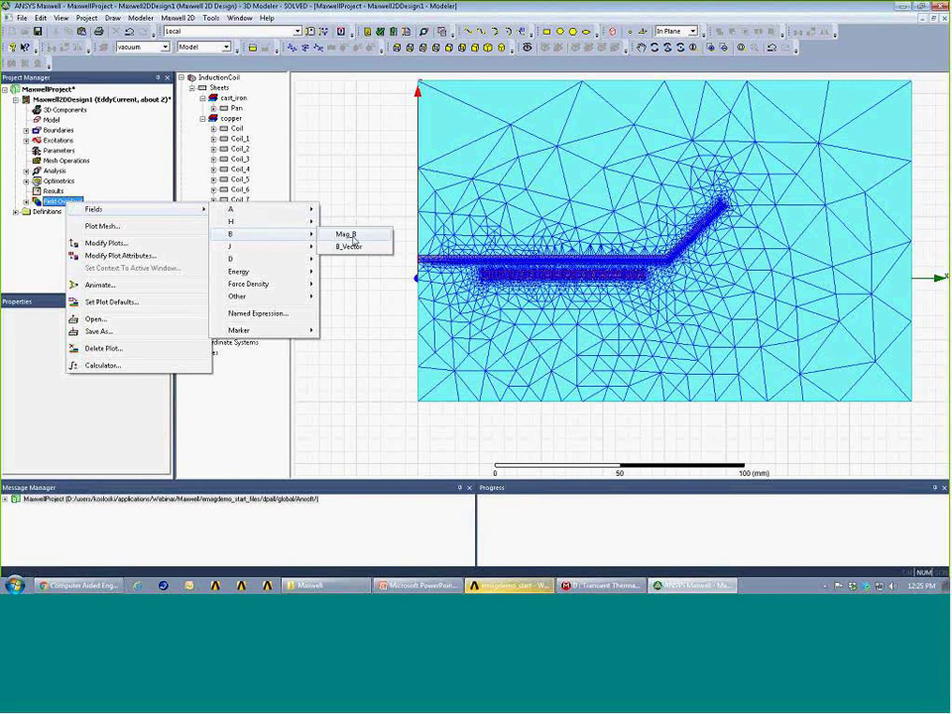
click(350, 236)
click(546, 318)
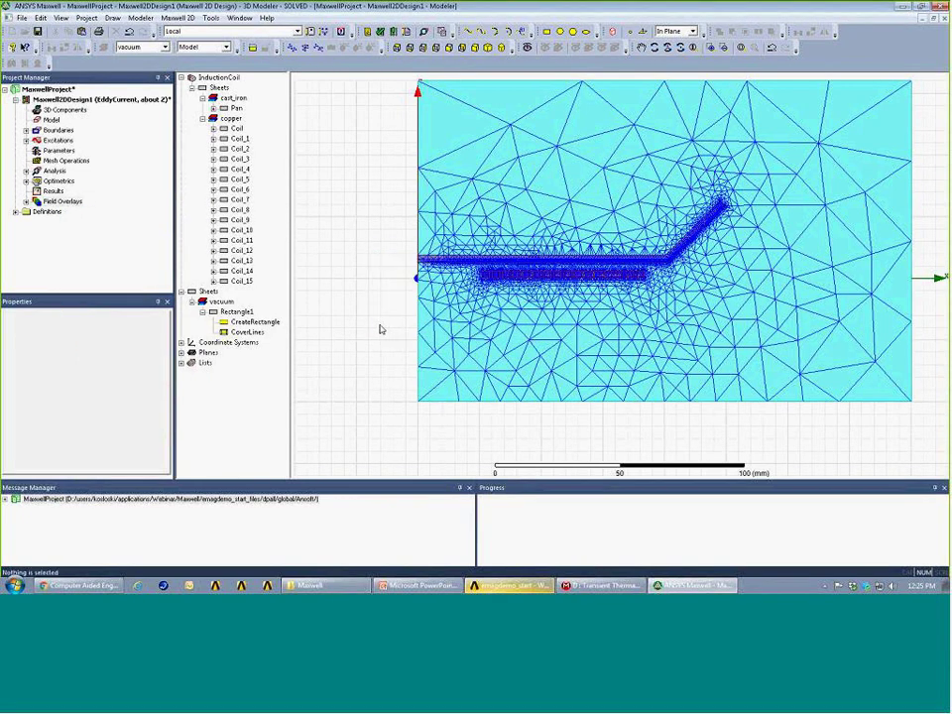
Create a Mag_B field plot on all objects for Setup1 : LastAdaptive at 40 kHz and 0deg phase.
key(ctrl+a)
right_click(69, 202)
mouse_move(99, 209)
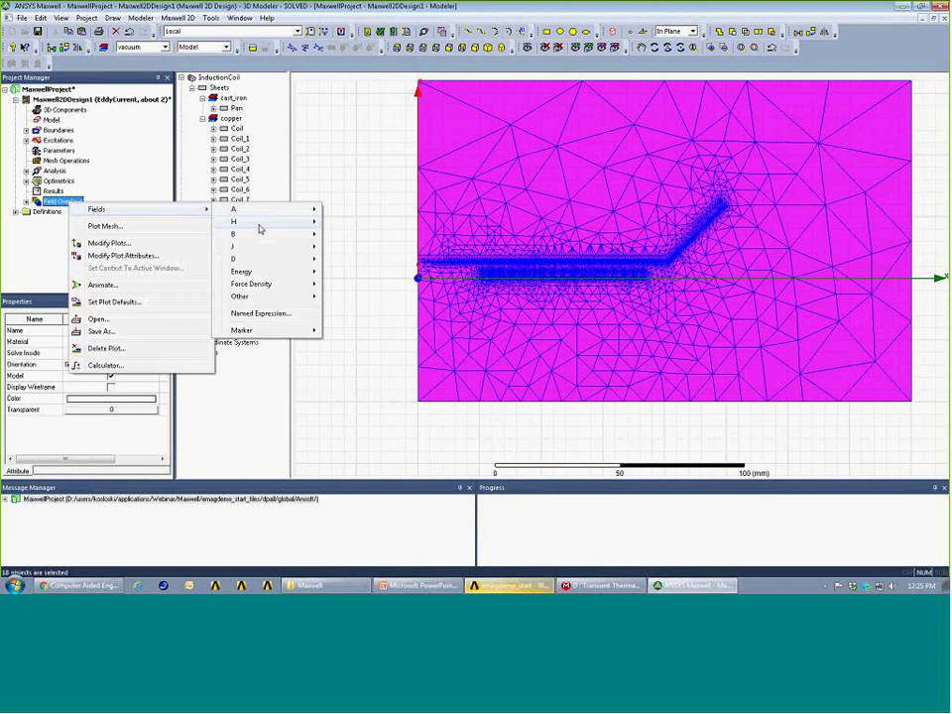
mouse_move(243, 234)
click(364, 240)
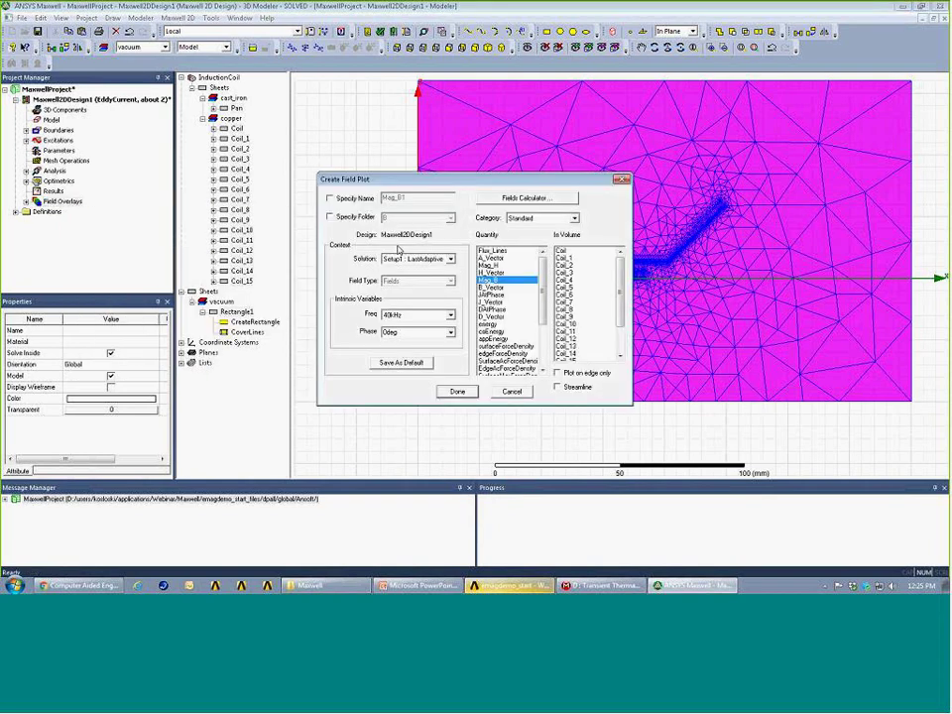
click(453, 390)
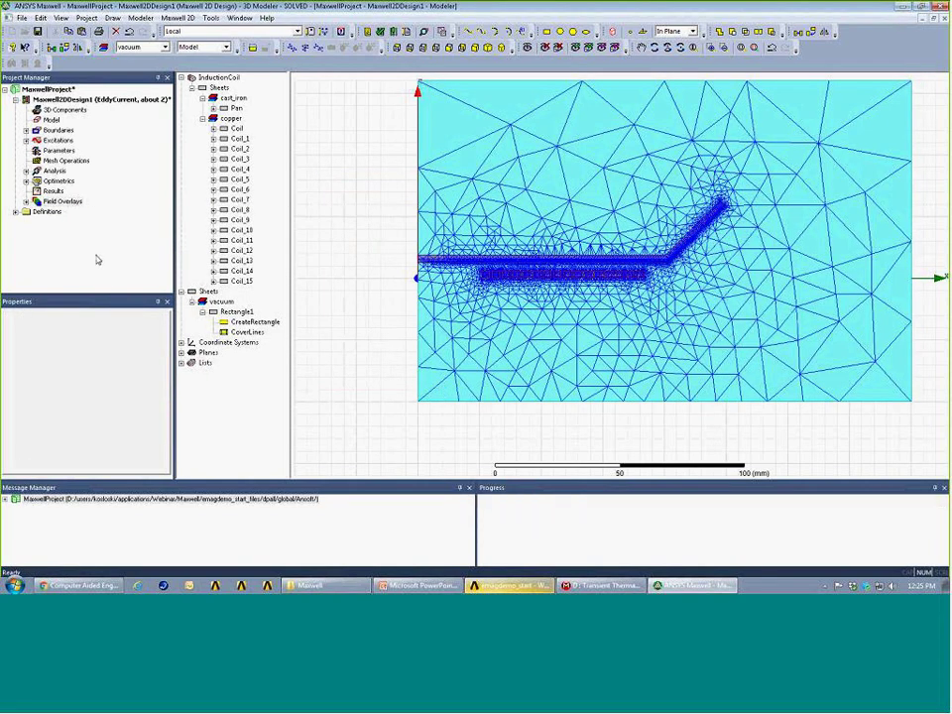
Hide the Mesh1 plot so only the flux density plot is displayed.
click(26, 201)
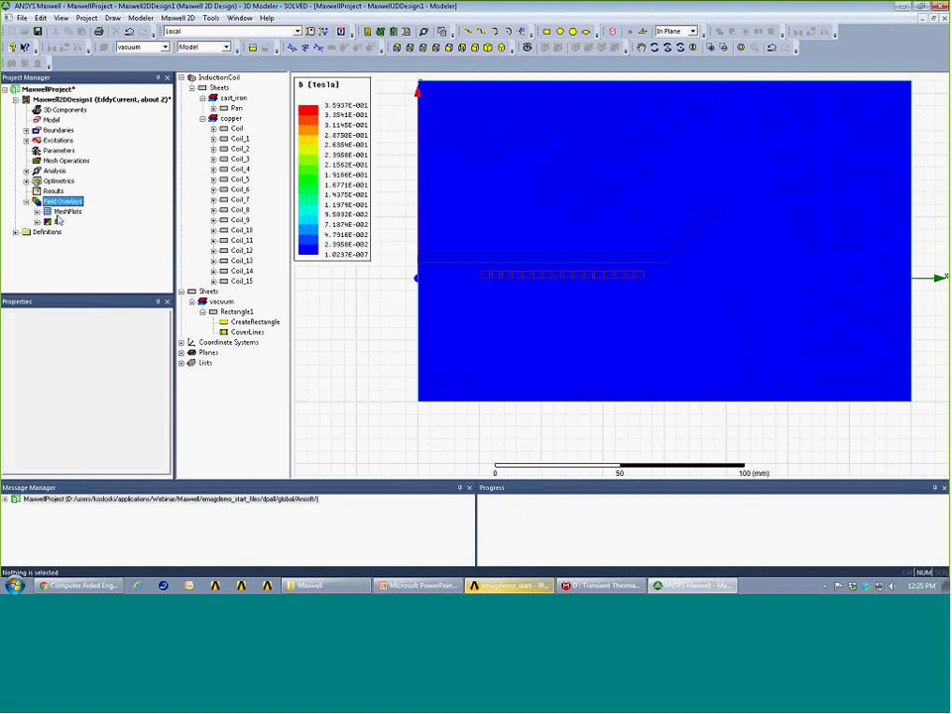
click(73, 221)
right_click(71, 223)
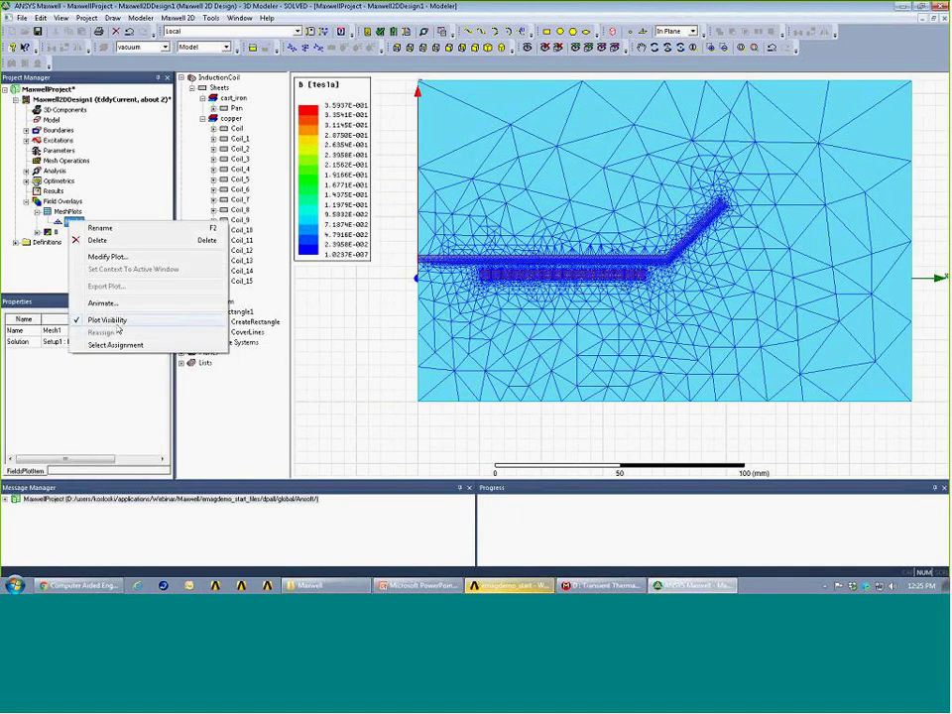
click(111, 320)
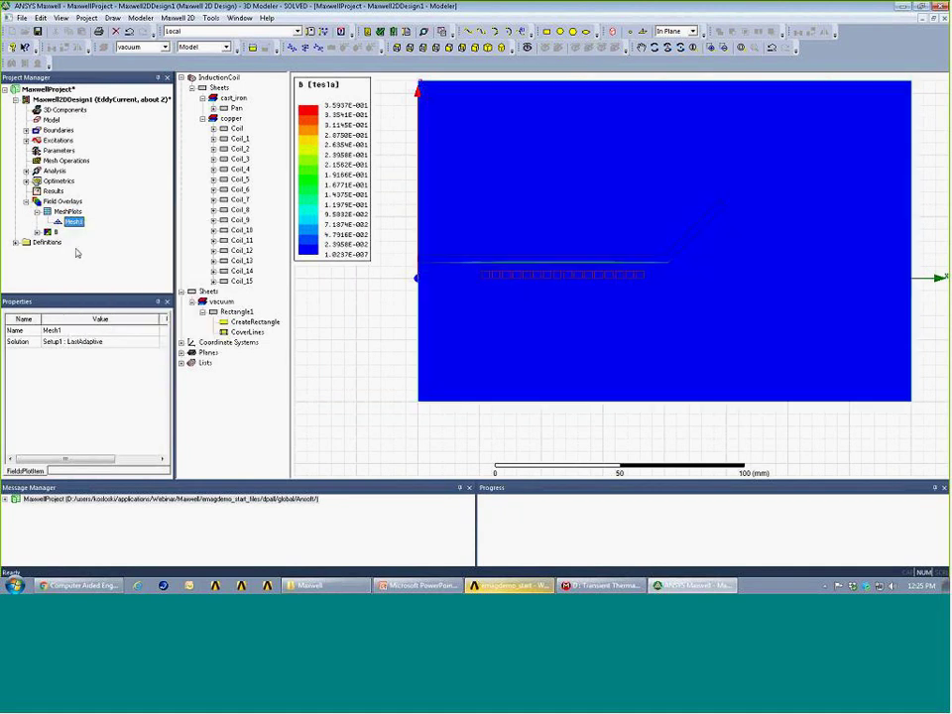
Examine the Mag_B1 flux density at close range along the underside of the pan above the coil turns.
click(37, 231)
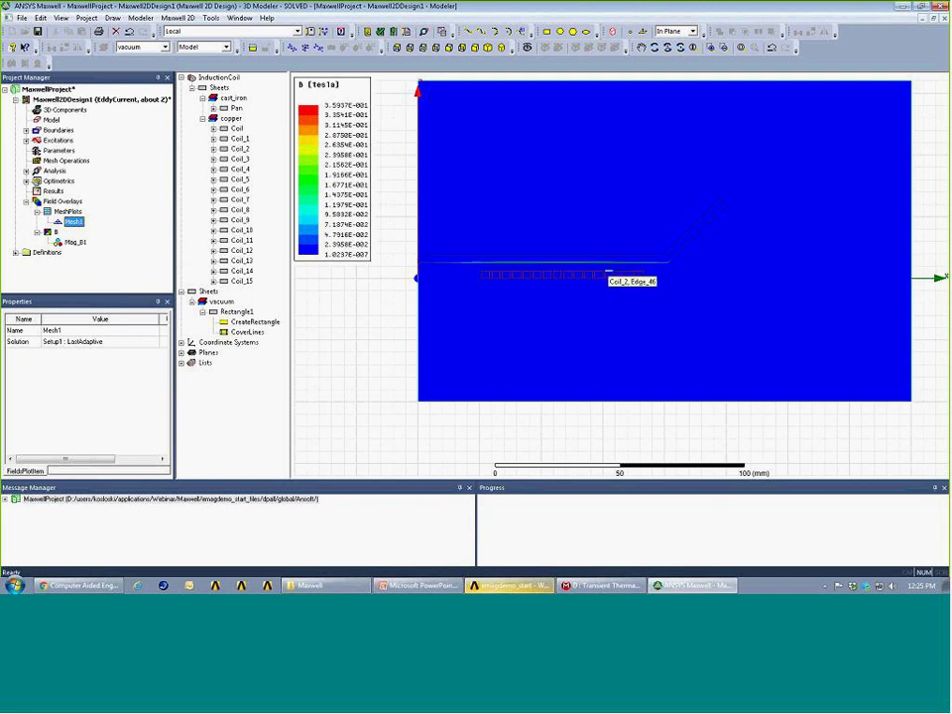
click(599, 270)
scroll(599, 270, up, 2)
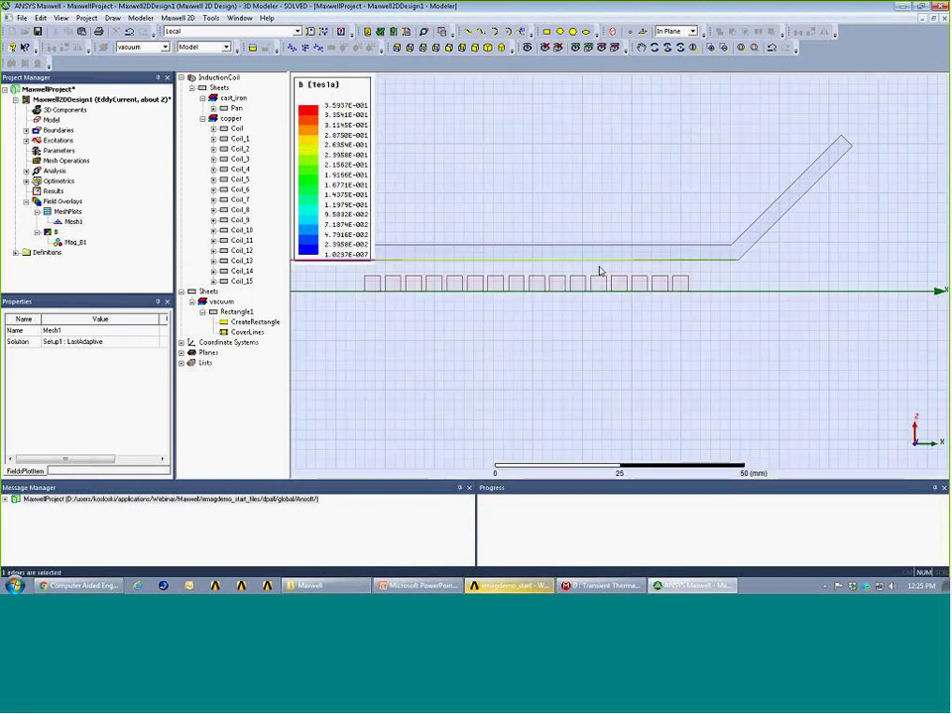
scroll(602, 272, up, 3)
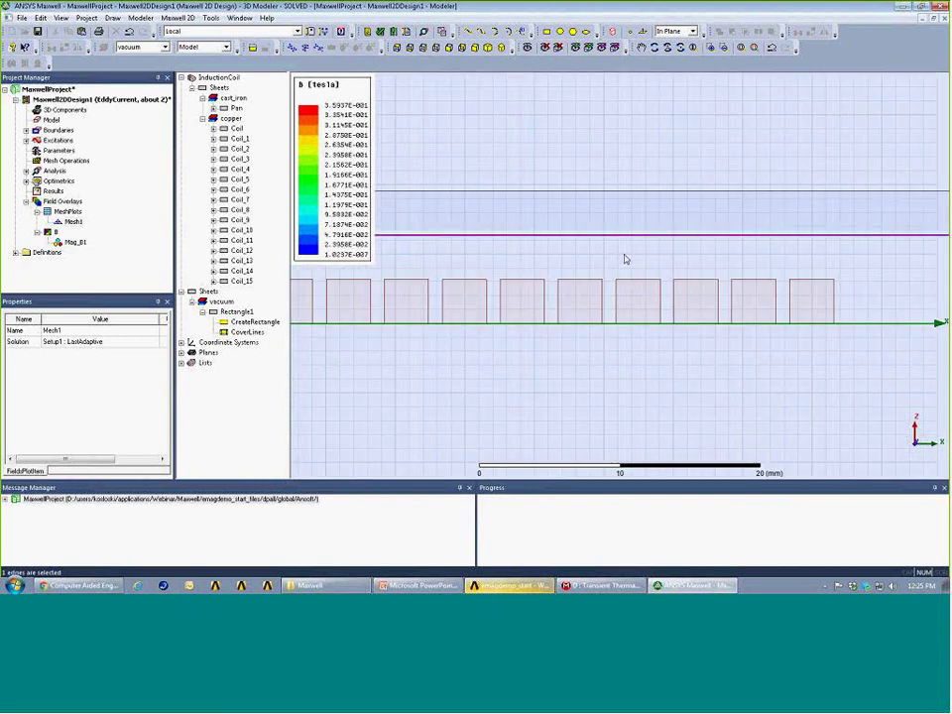
scroll(625, 260, up, 3)
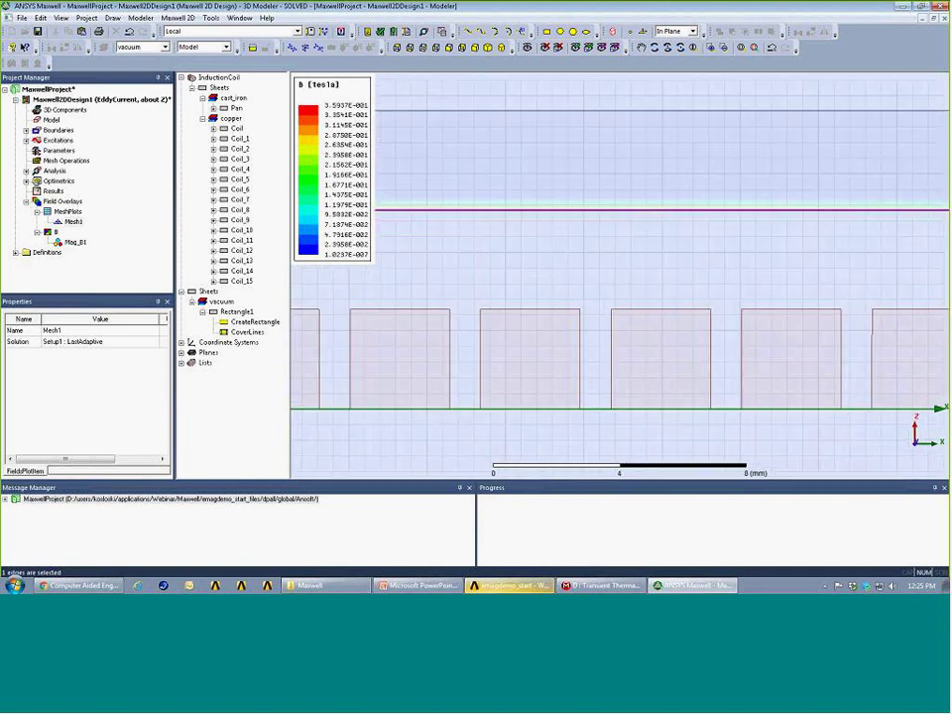
click(75, 242)
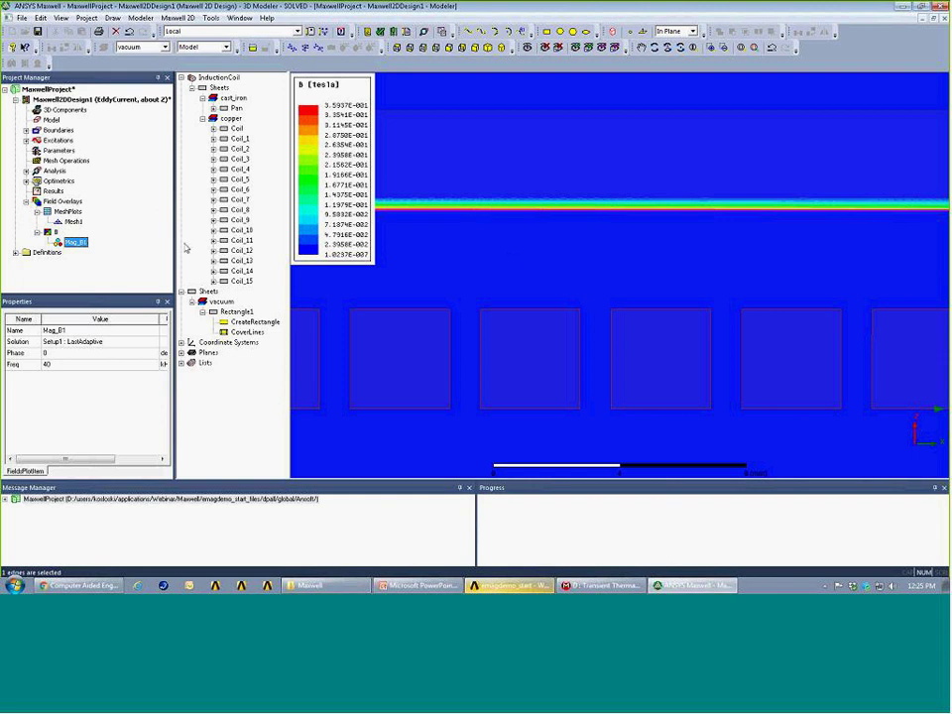
click(117, 216)
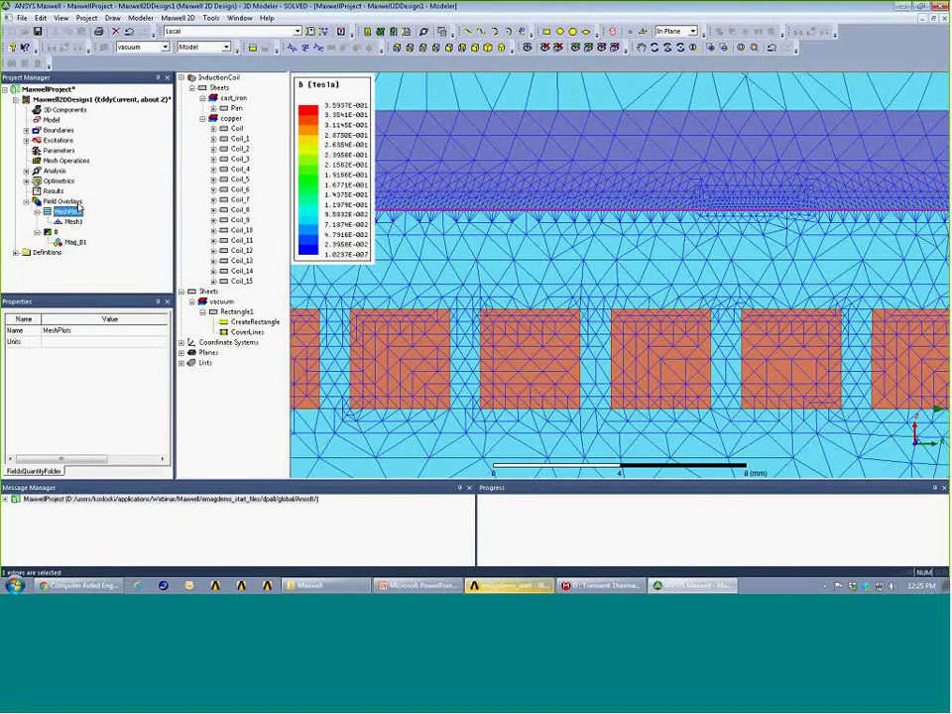
click(62, 201)
right_click(69, 203)
mouse_move(158, 210)
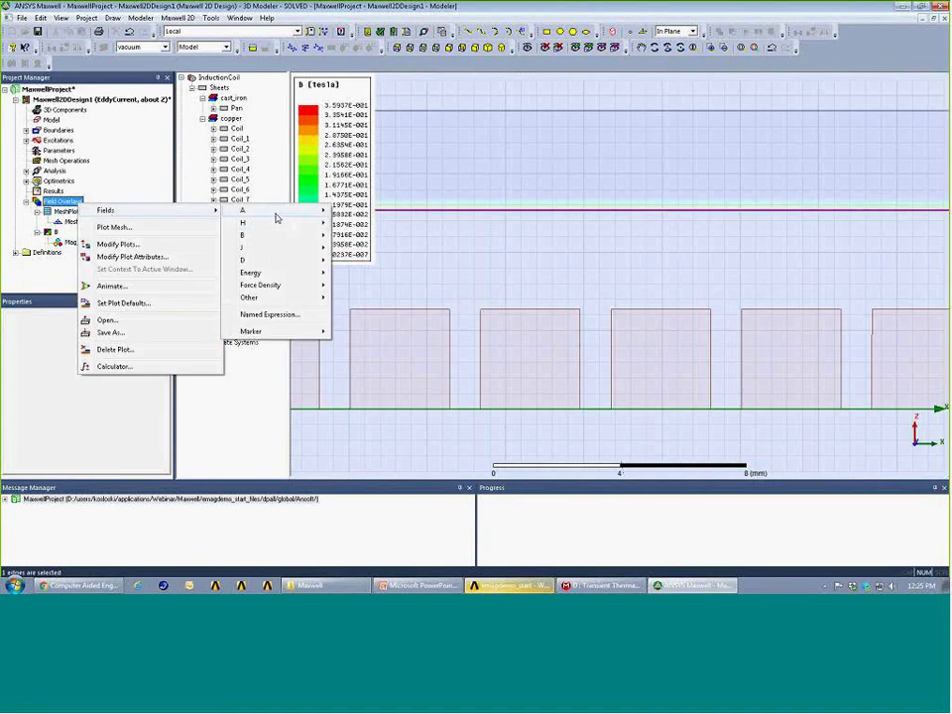
mouse_move(277, 210)
click(367, 212)
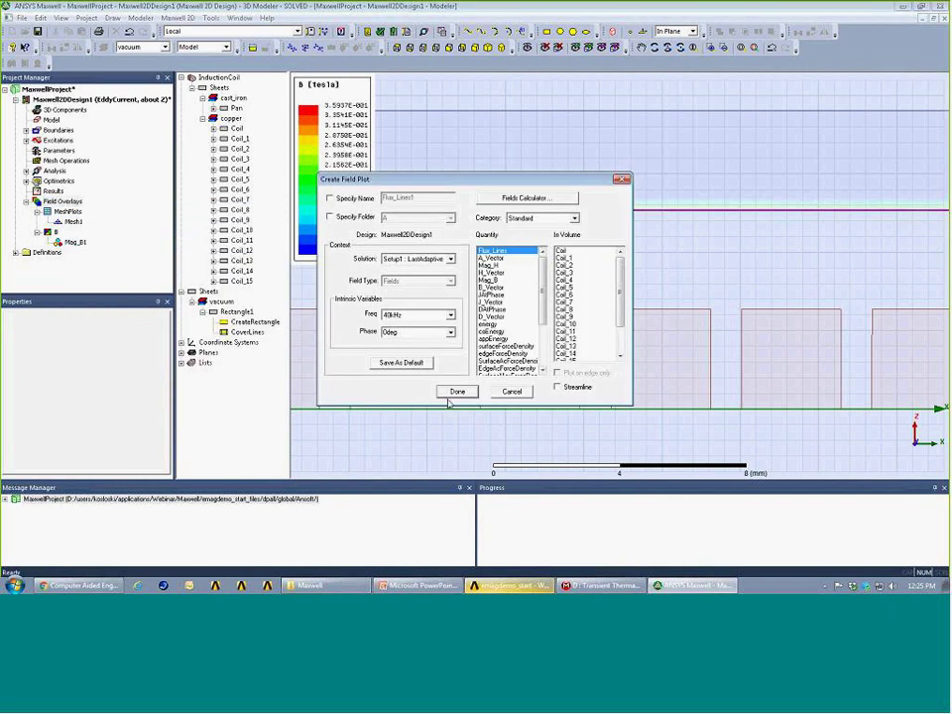
click(512, 393)
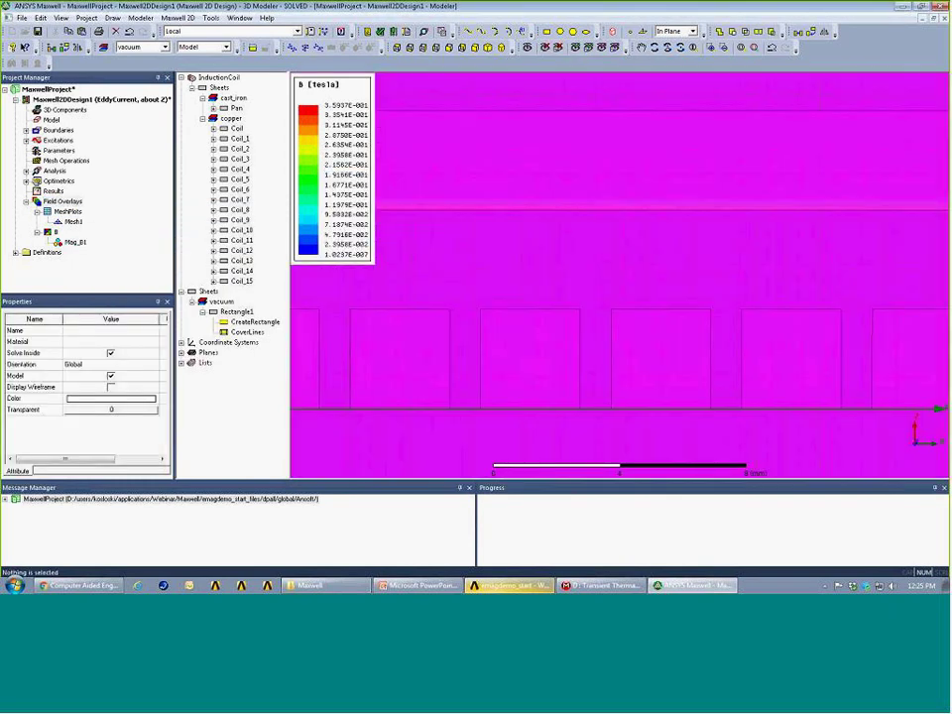
Create a Flux_Lines field plot on all objects for the solved 40 kHz setup.
click(71, 212)
right_click(75, 200)
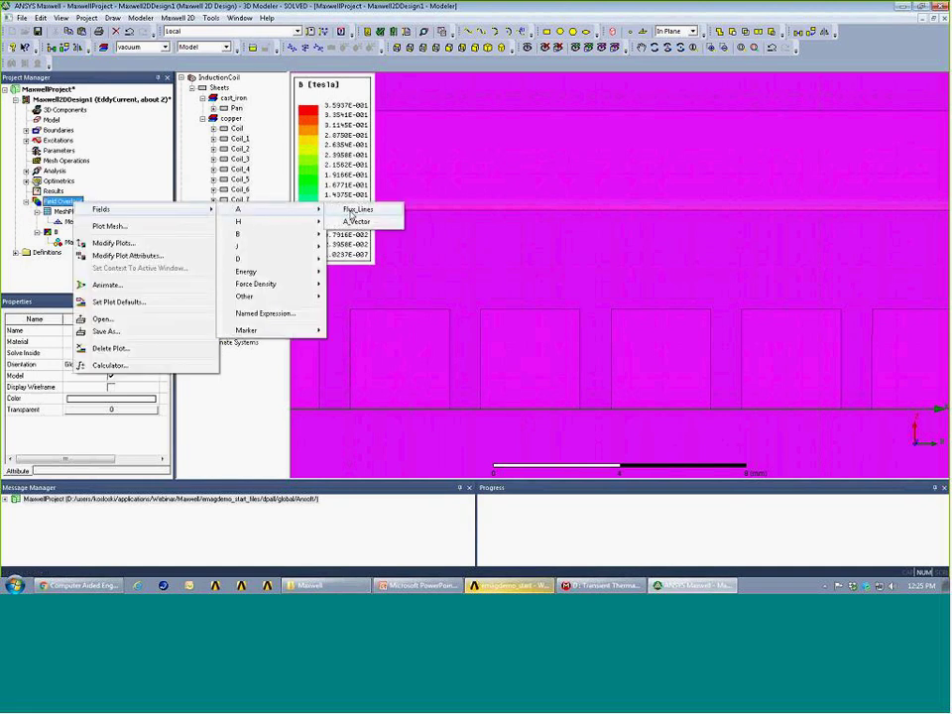
click(77, 201)
click(452, 393)
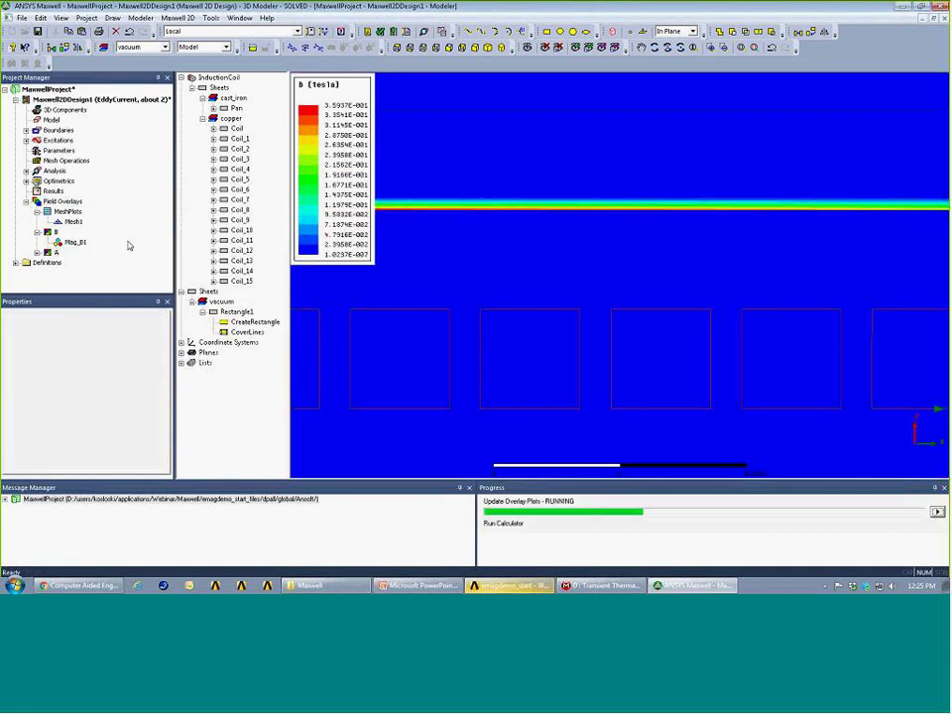
Hide the Mag_B1 plot and select the Flux_Lines1 plot so only the flux lines are displayed.
click(74, 243)
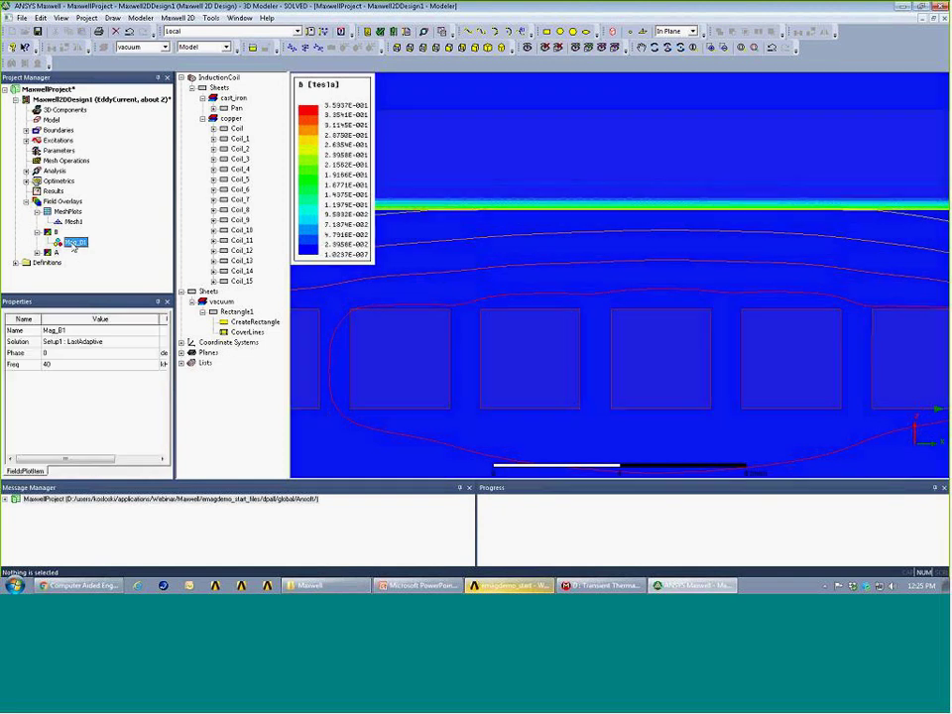
right_click(73, 245)
click(124, 342)
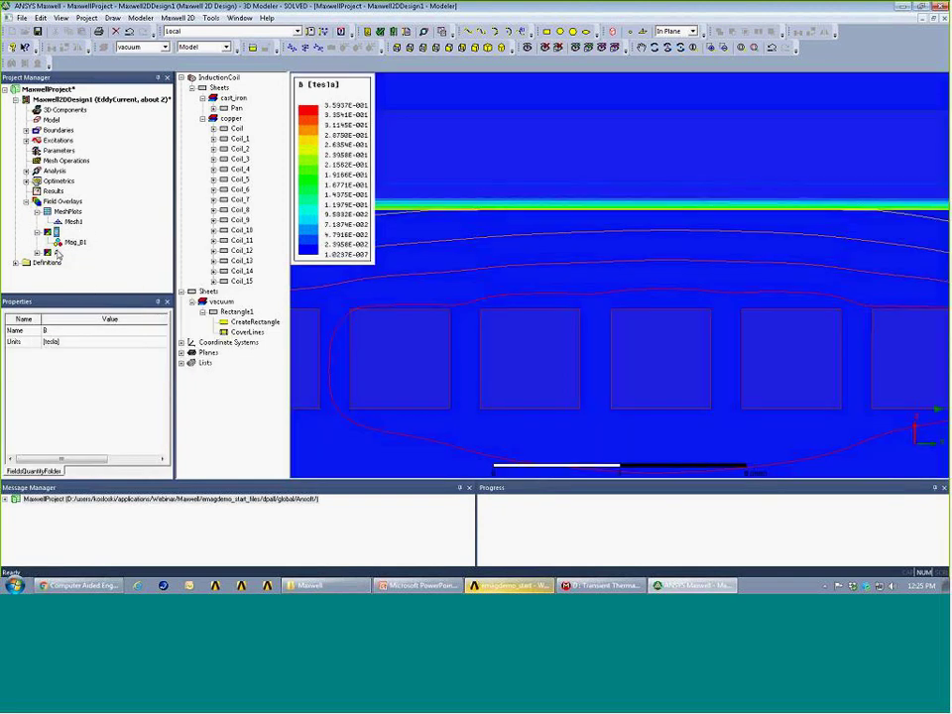
click(37, 252)
click(82, 262)
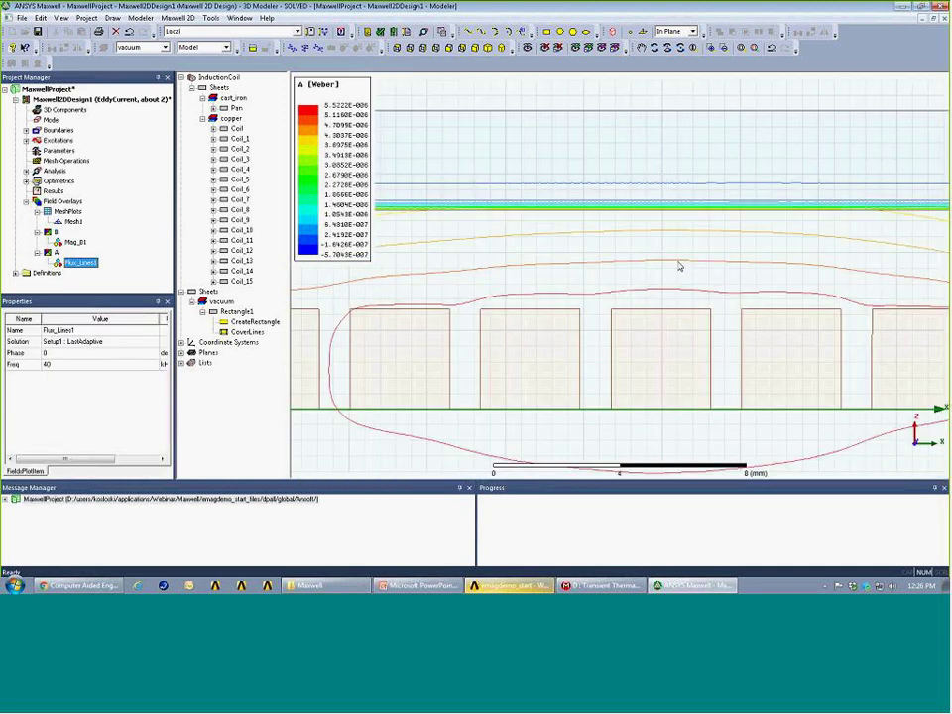
Examine the flux lines around the coil turns, in the gap and along the pan's underside, both overall and at close range.
click(679, 266)
key(ctrl+d)
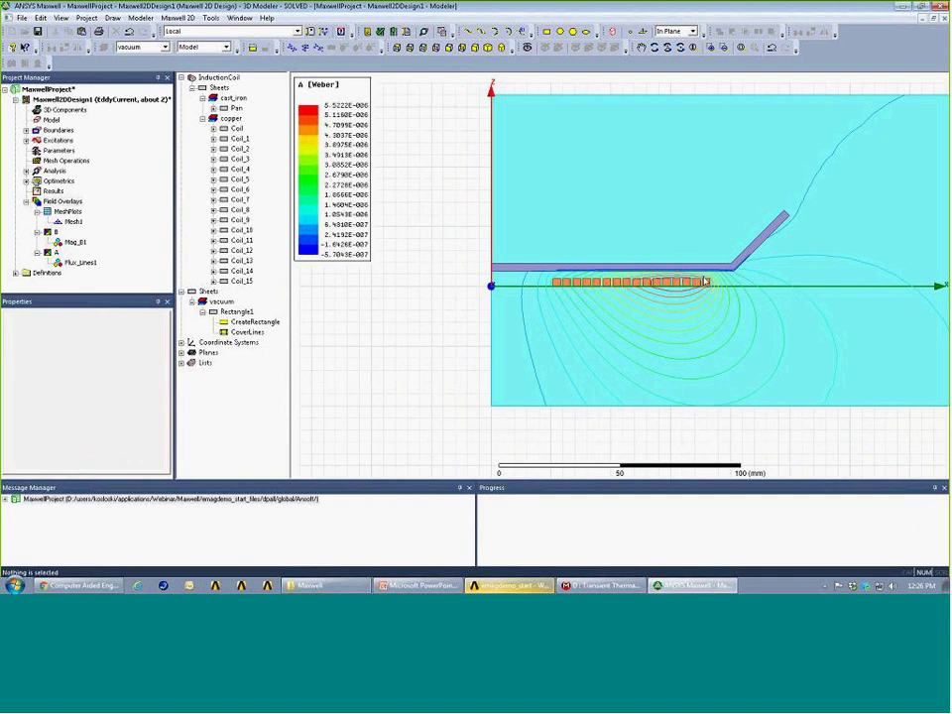
scroll(661, 277, up, 5)
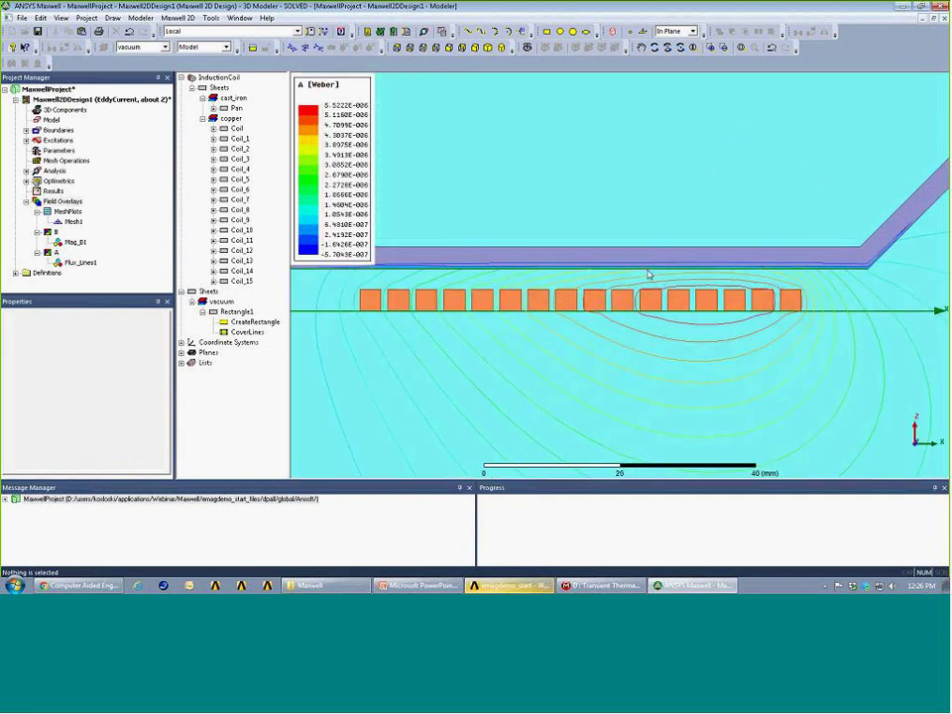
scroll(649, 275, up, 4)
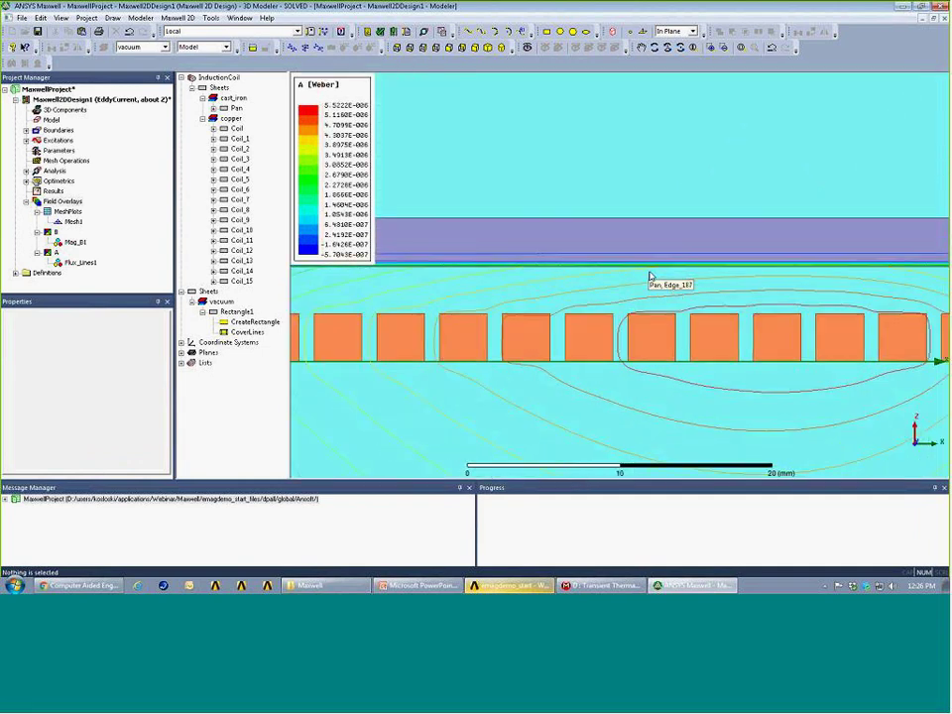
scroll(652, 276, down, 1)
scroll(653, 275, up, 2)
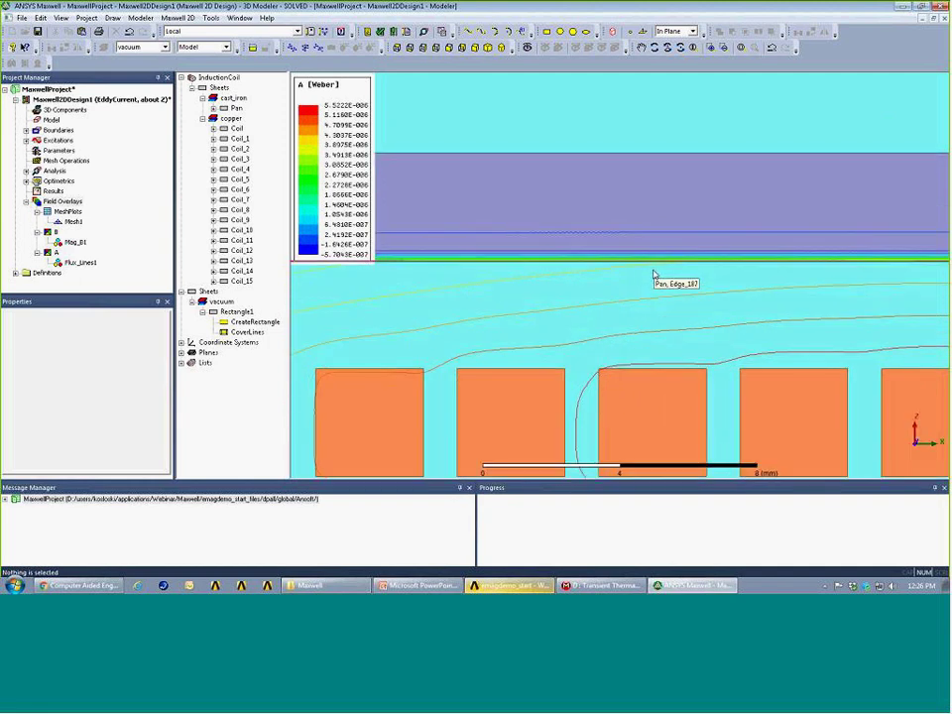
scroll(653, 274, down, 5)
scroll(666, 253, down, 1)
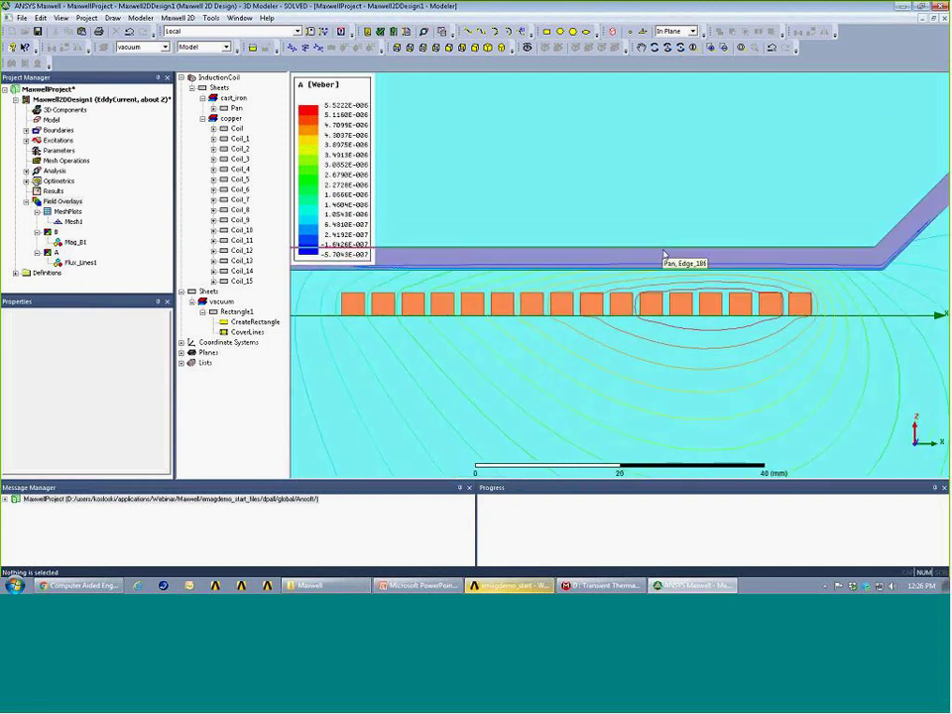
scroll(627, 287, down, 1)
scroll(616, 320, down, 1)
scroll(616, 319, down, 1)
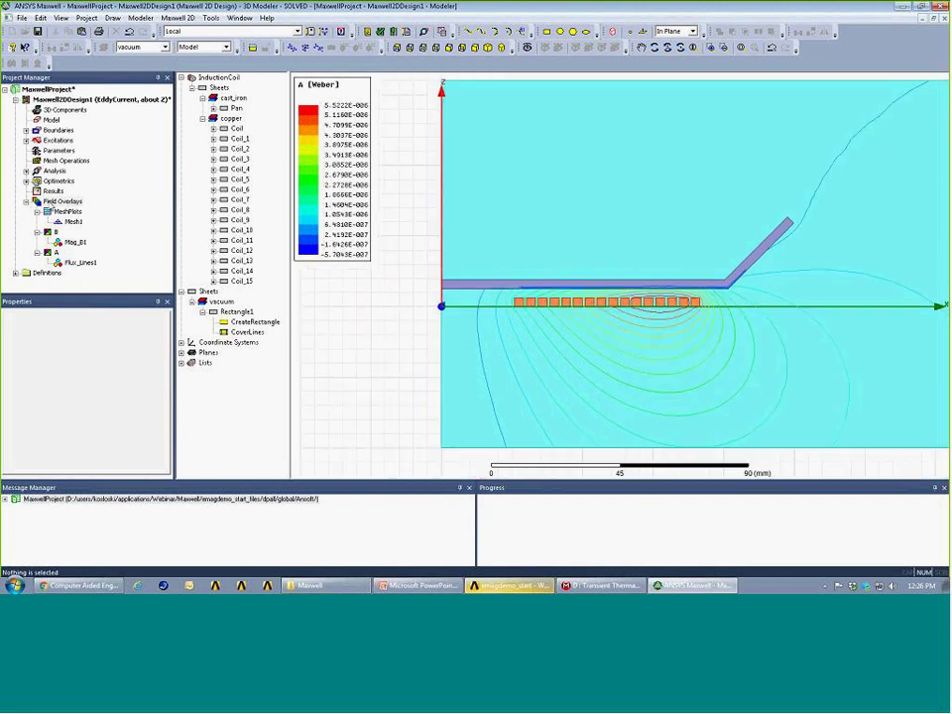
right_click(60, 202)
mouse_move(65, 210)
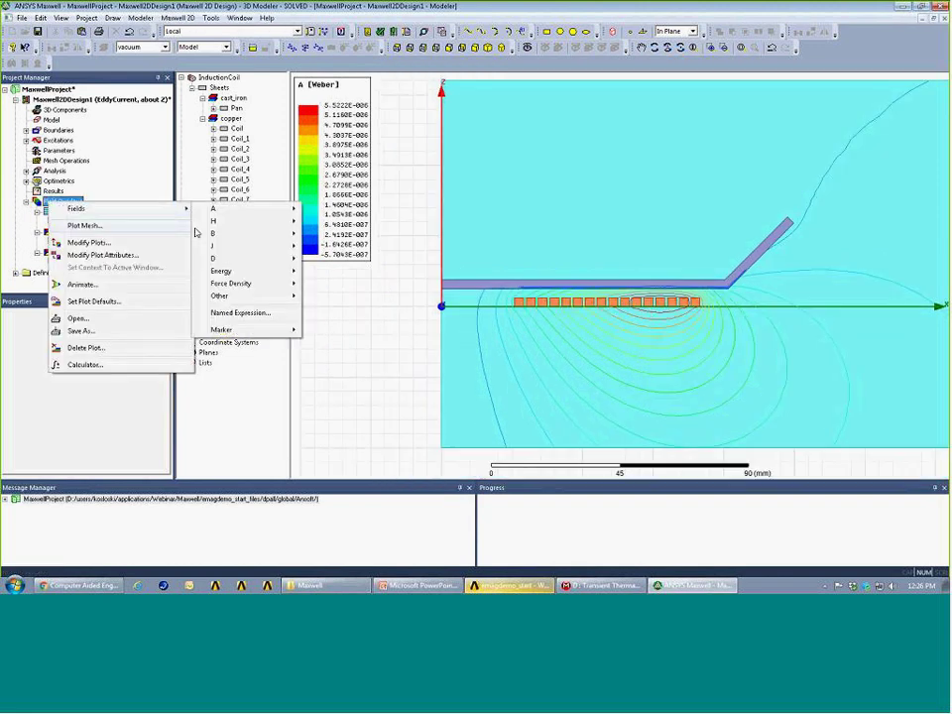
click(354, 293)
Create an Ohmic_Loss field plot on the Pan for Setup1 : LastAdaptive at 40 kHz and 0deg phase.
click(236, 108)
right_click(72, 201)
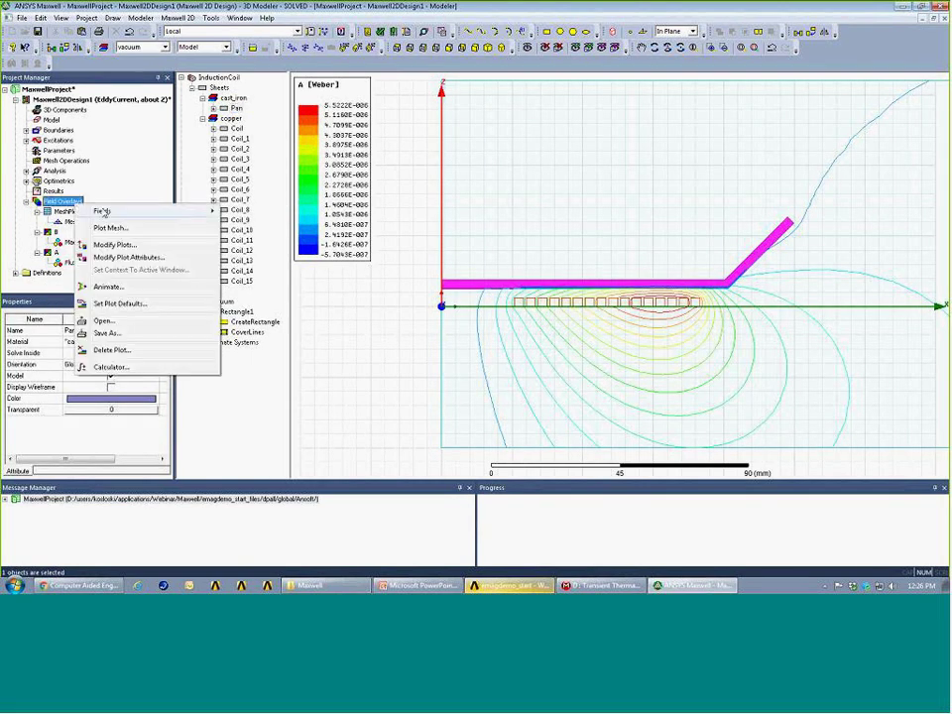
mouse_move(102, 211)
mouse_move(262, 299)
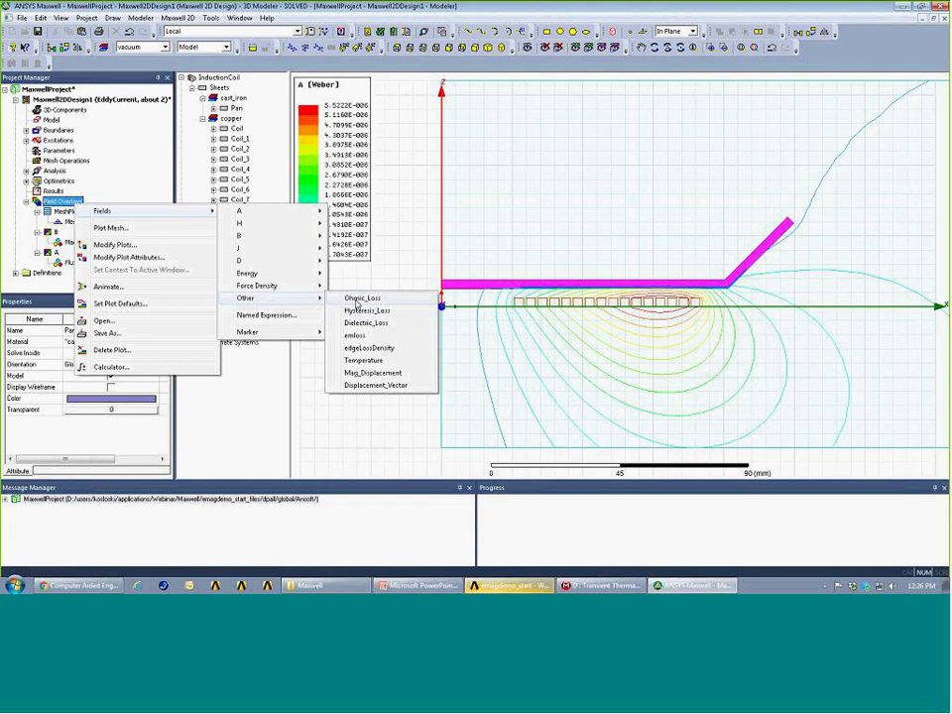
click(357, 298)
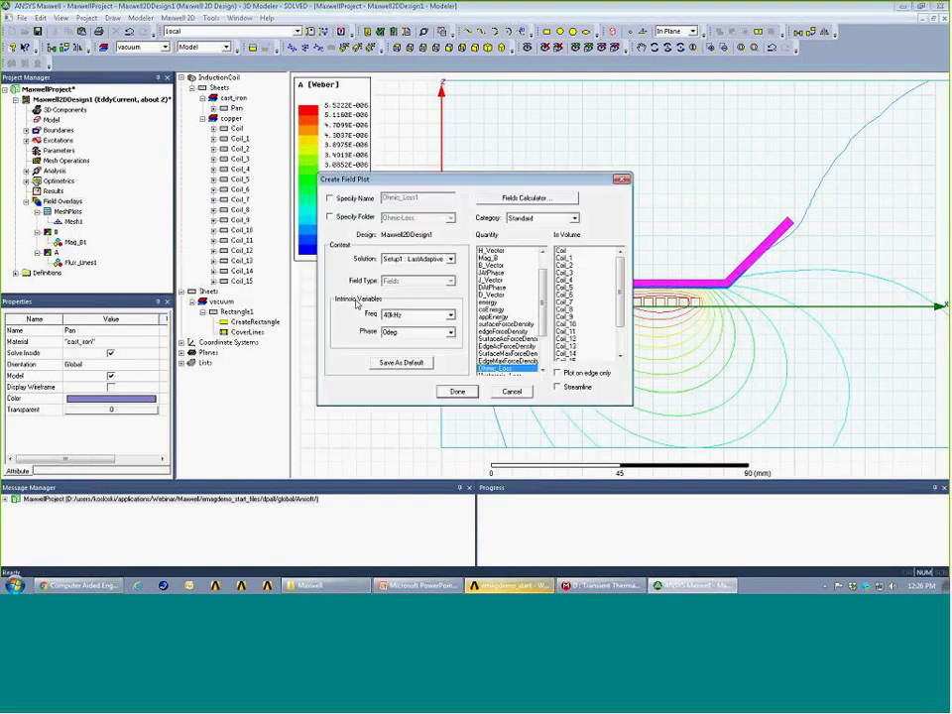
click(458, 393)
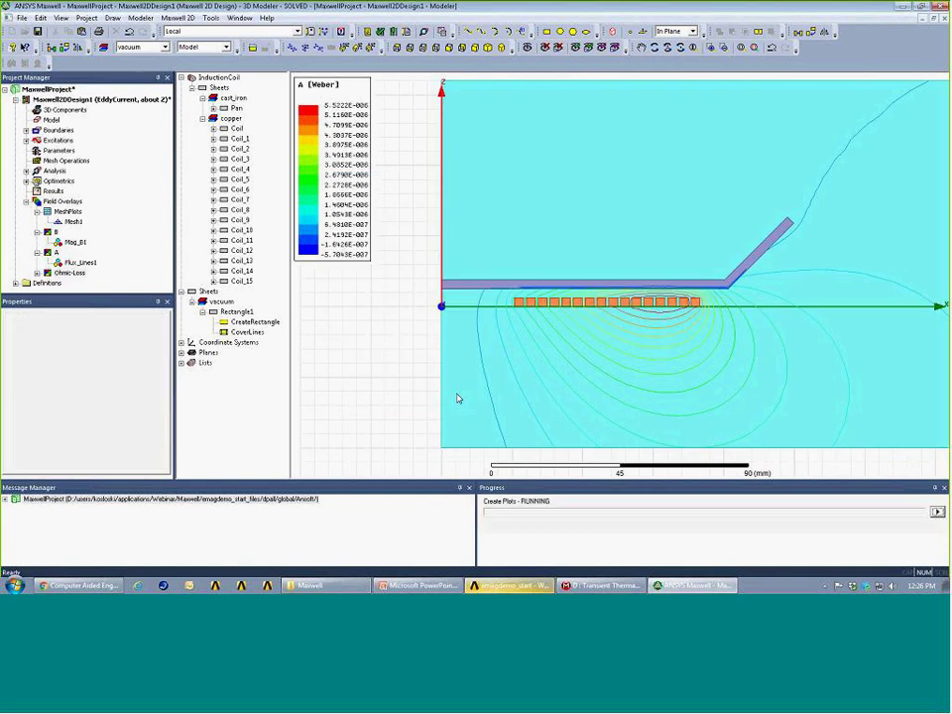
Hide the Flux_Lines1 plot and select the Ohmic_Loss1 plot of the pan.
right_click(75, 262)
click(99, 359)
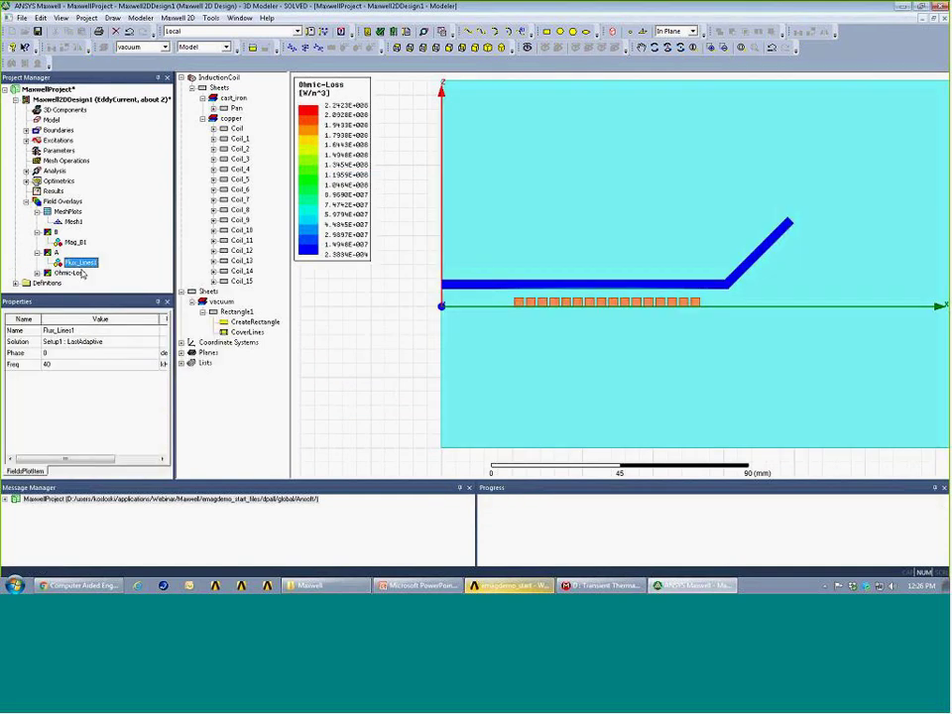
click(80, 272)
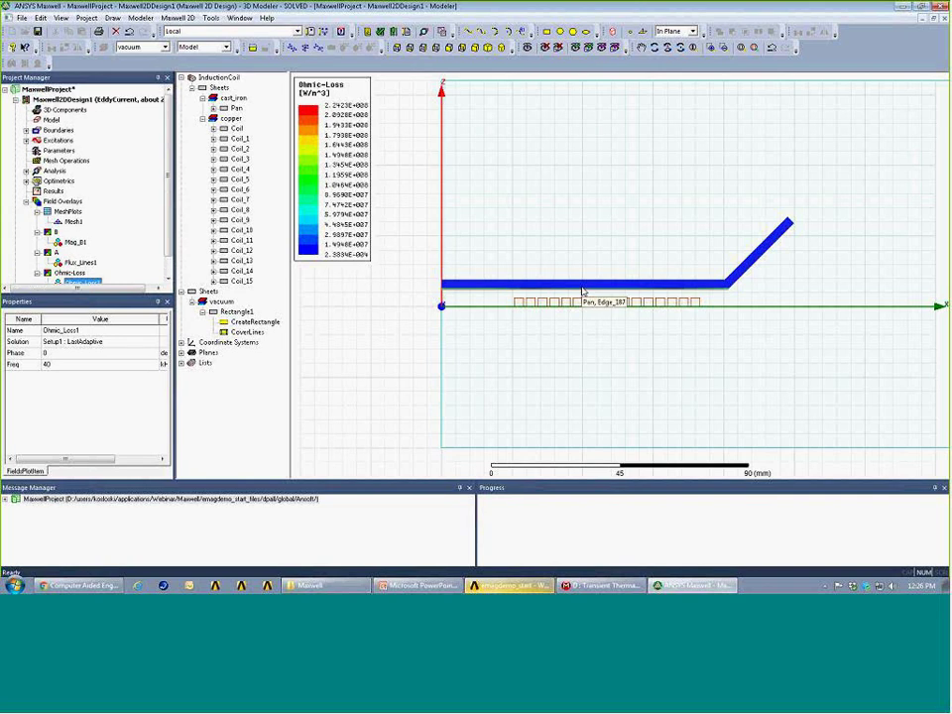
Examine the ohmic loss distribution near the pan's lower surface, both at close range and across the whole pan.
click(583, 290)
scroll(583, 291, up, 10)
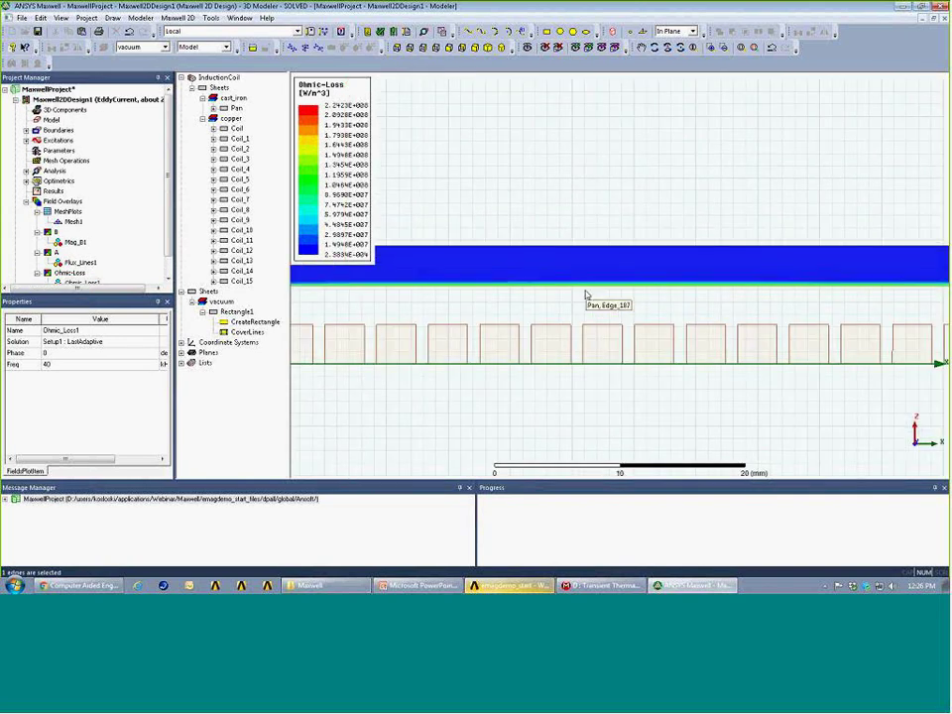
click(577, 314)
scroll(574, 333, up, 3)
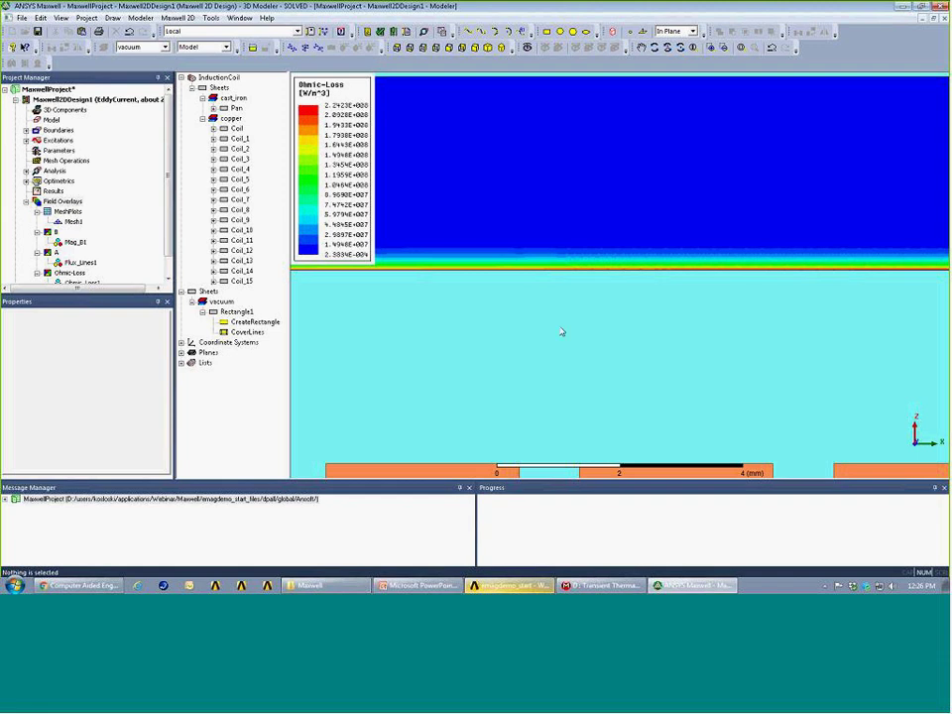
scroll(185, 258, down, 1)
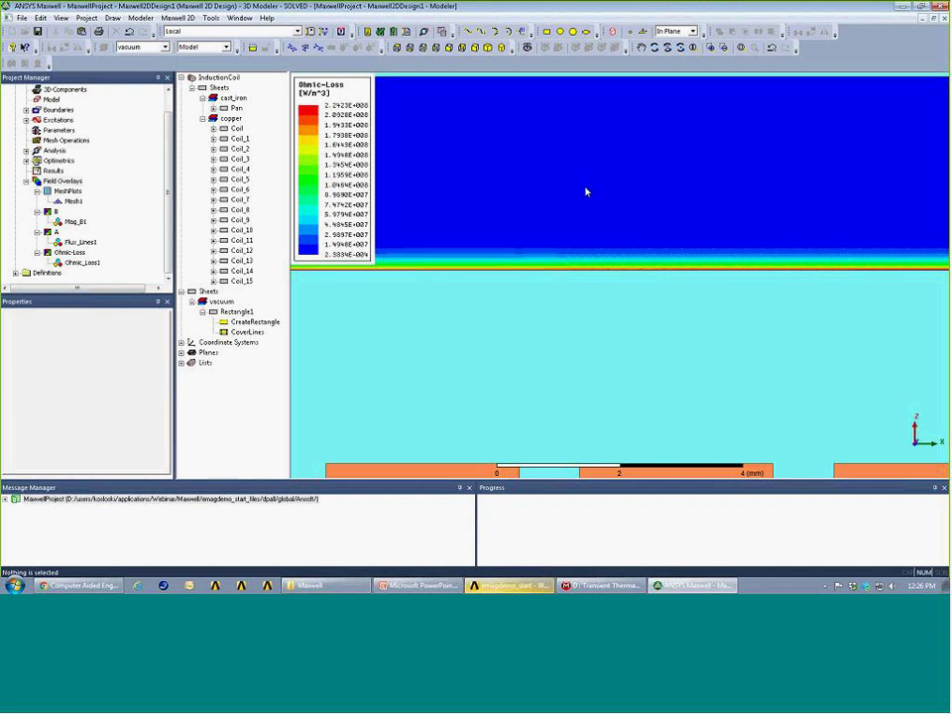
scroll(589, 248, down, 8)
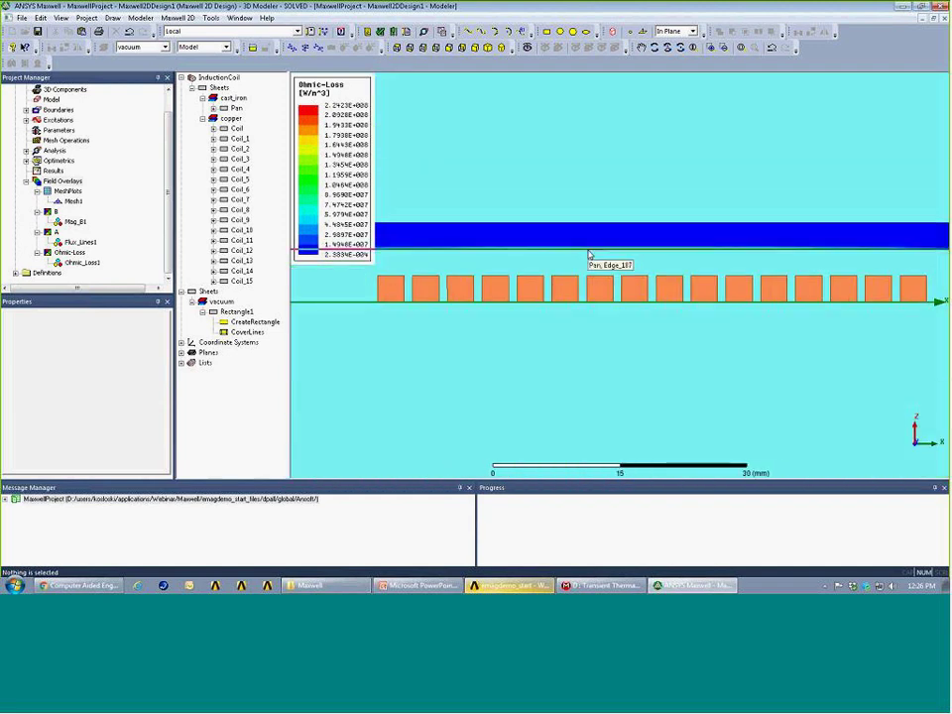
scroll(589, 256, down, 5)
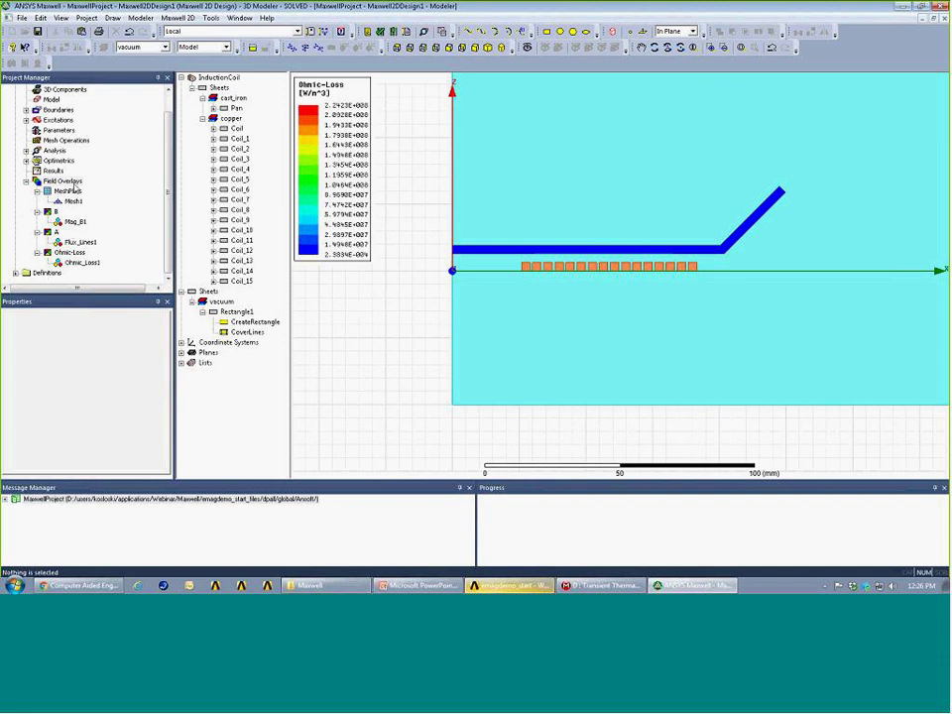
Load the OhmicLoss quantity and the Pan volume into the Fields Calculator for Setup1 : LastAdaptive at 40kHz and 0deg phase.
right_click(66, 183)
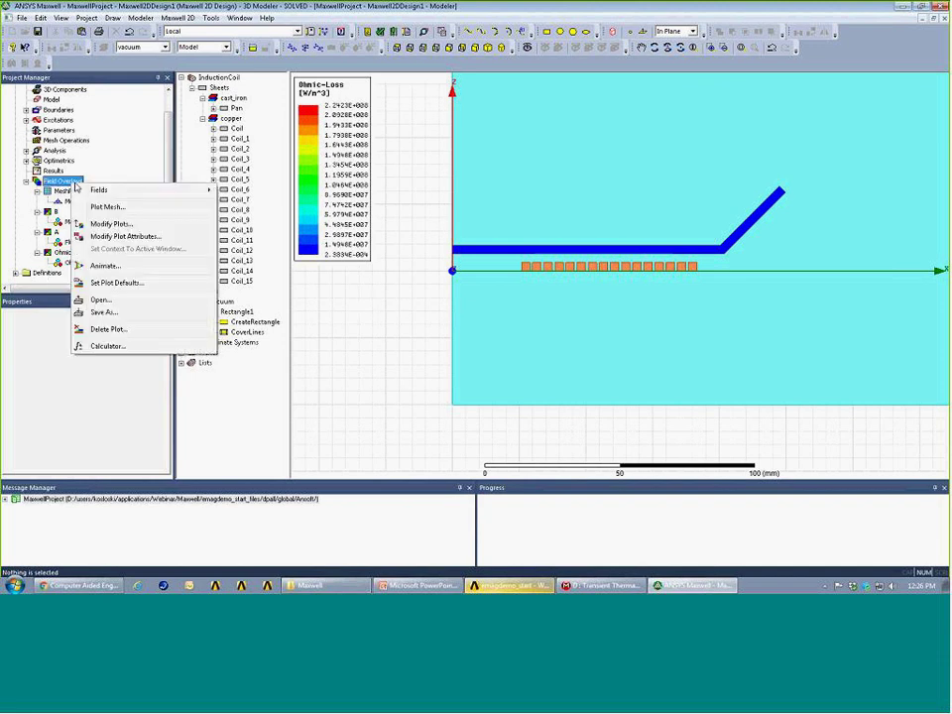
click(105, 349)
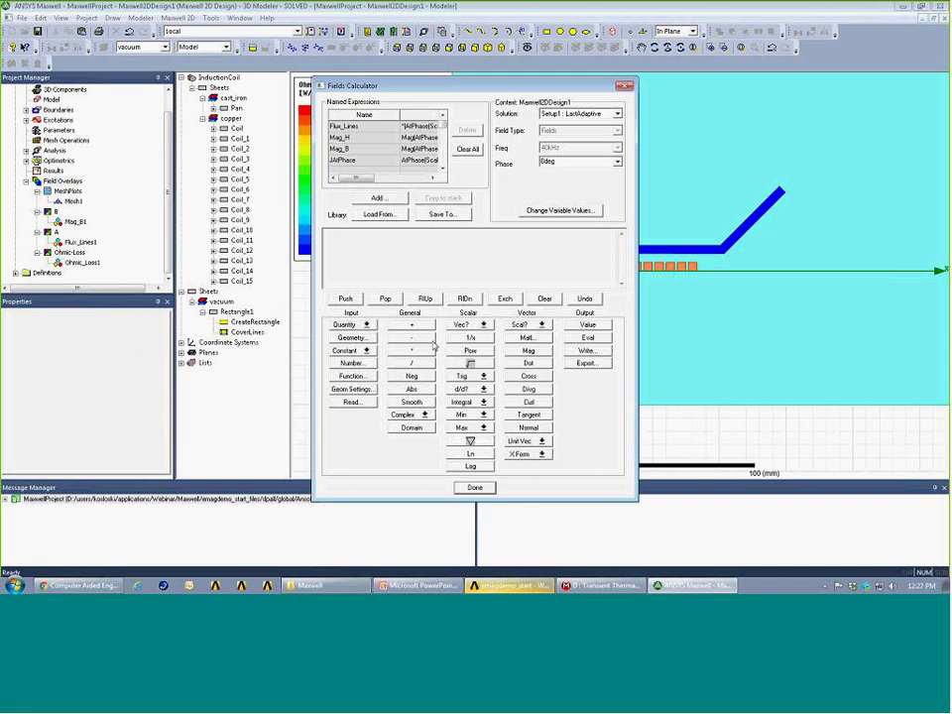
click(352, 325)
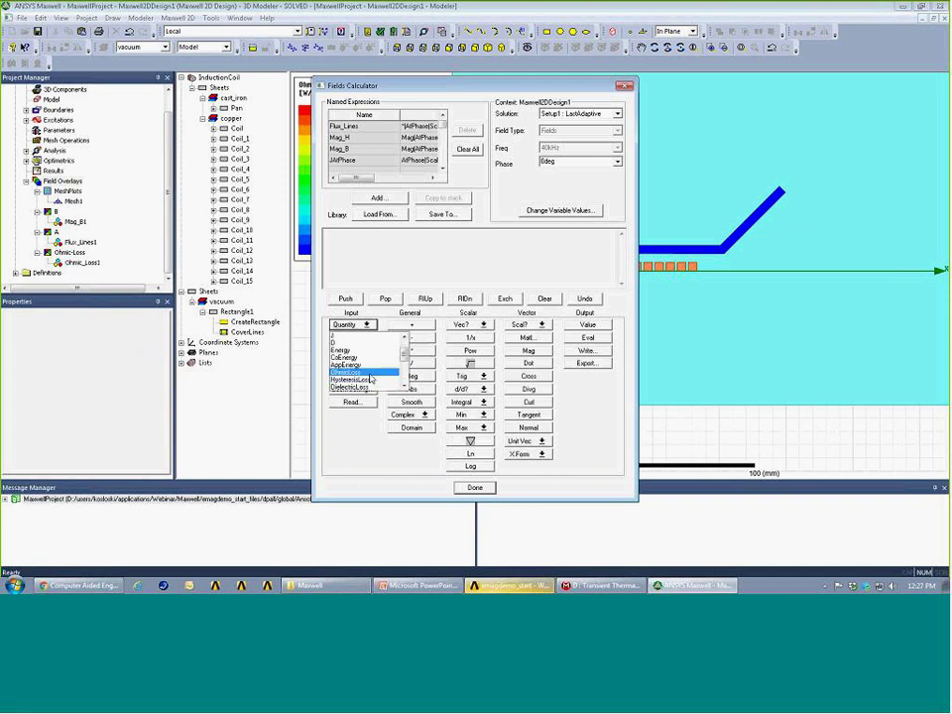
click(370, 379)
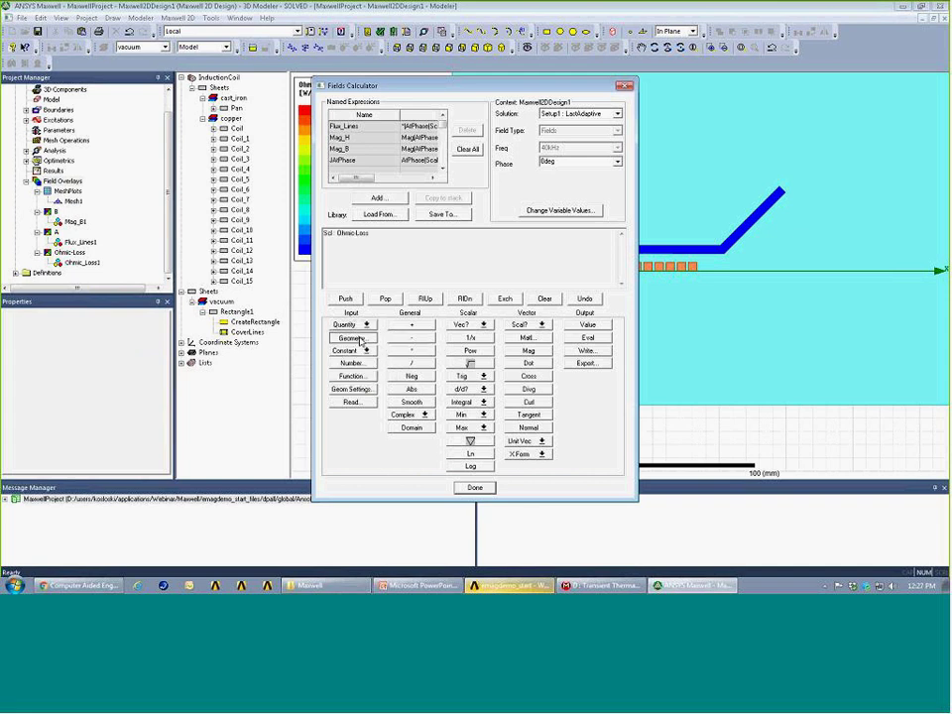
click(349, 337)
drag(543, 248, 545, 294)
click(457, 314)
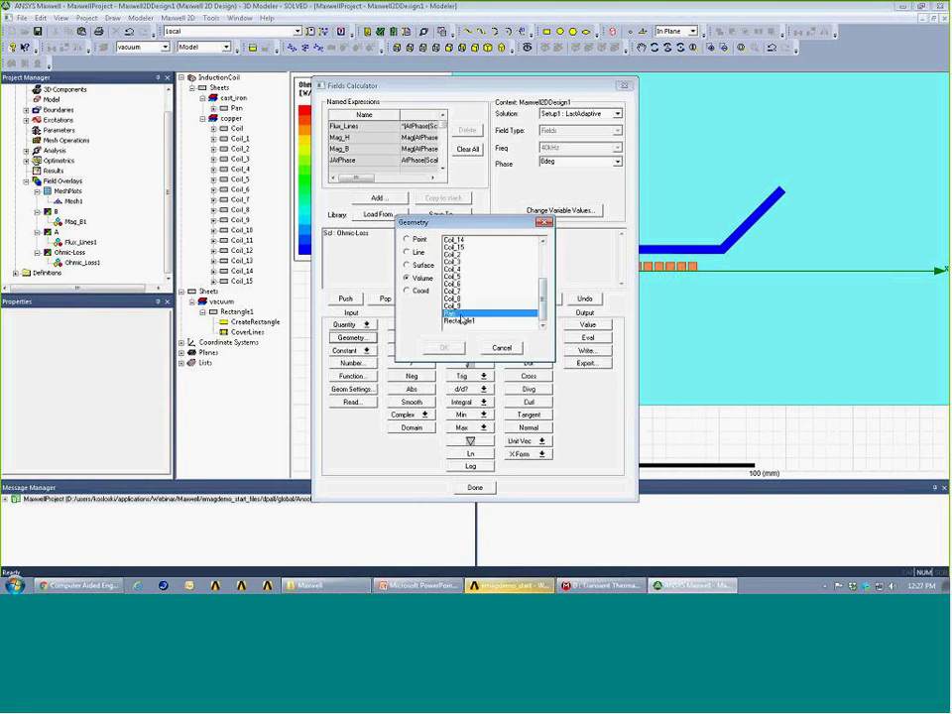
click(443, 348)
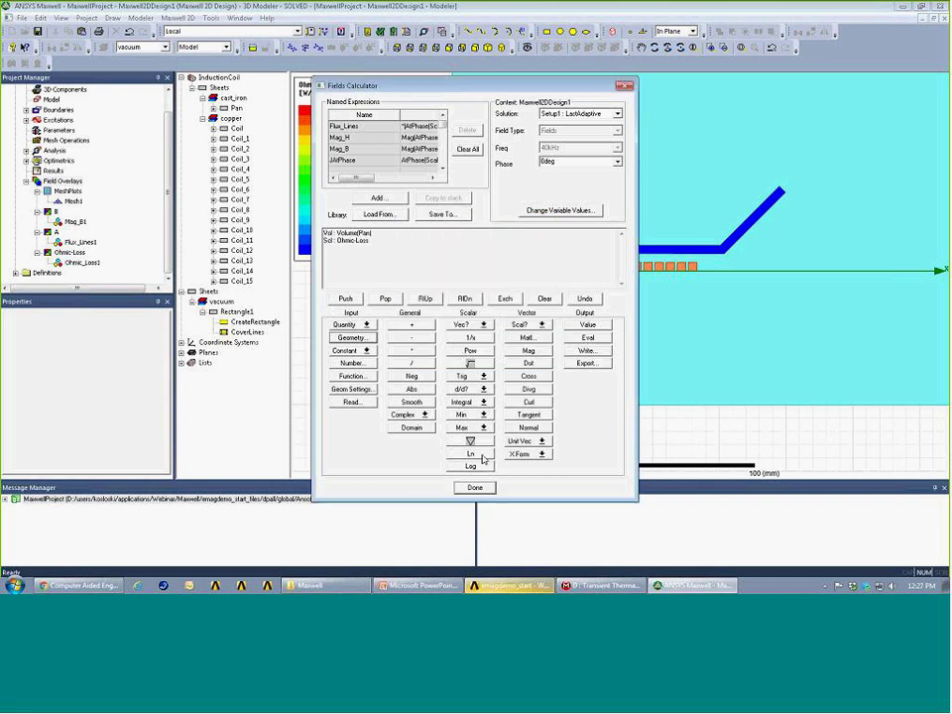
Integrate the ohmic loss over the pan volume with the RZ integral, evaluate the total and close the calculator.
click(483, 401)
click(483, 422)
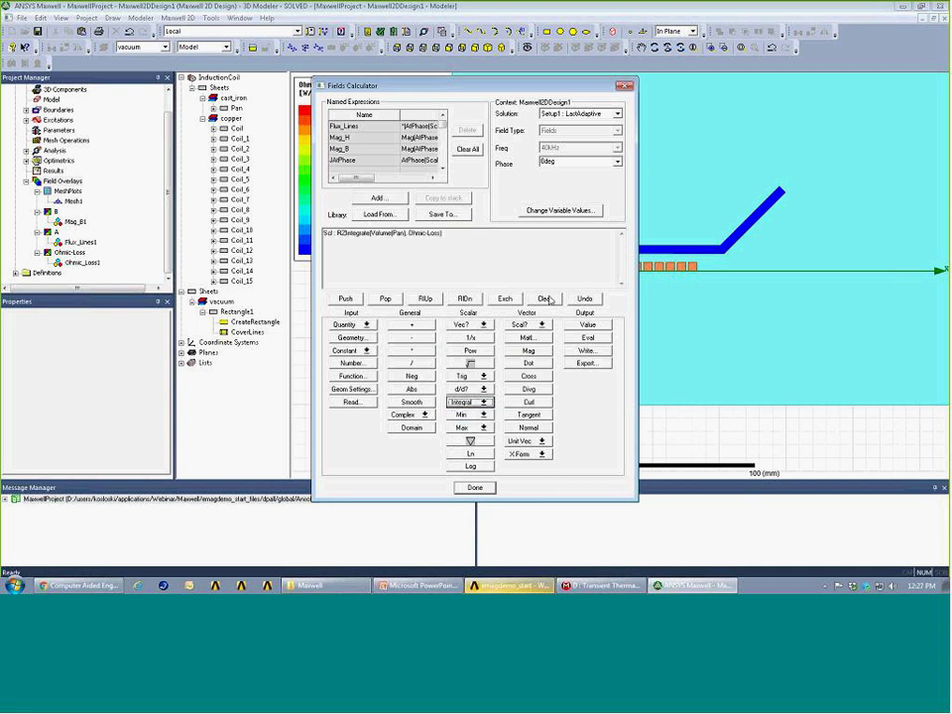
click(588, 339)
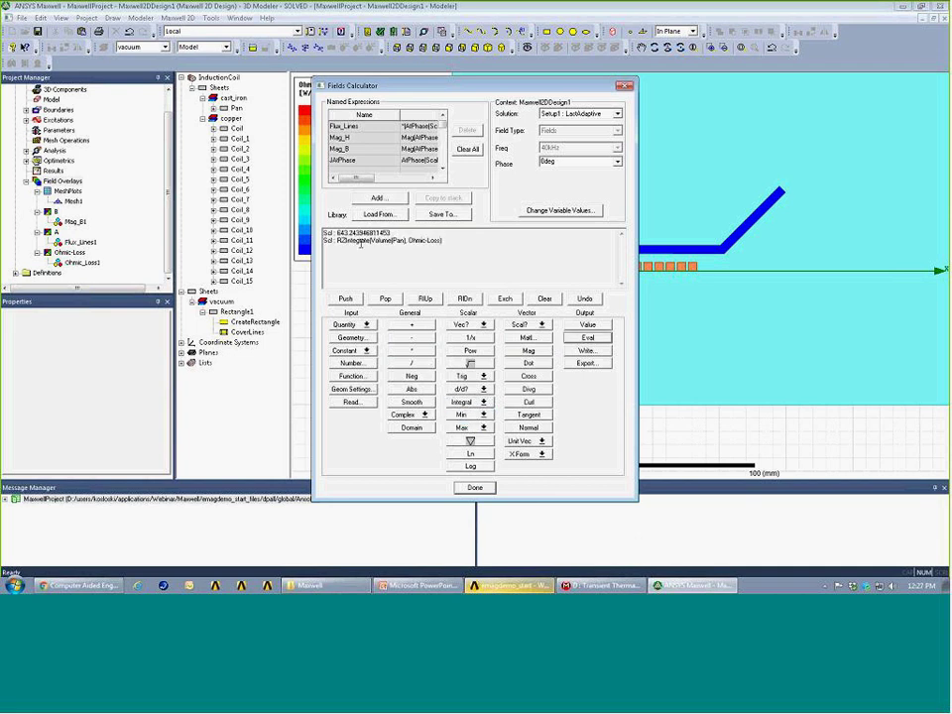
drag(398, 232, 341, 233)
click(486, 490)
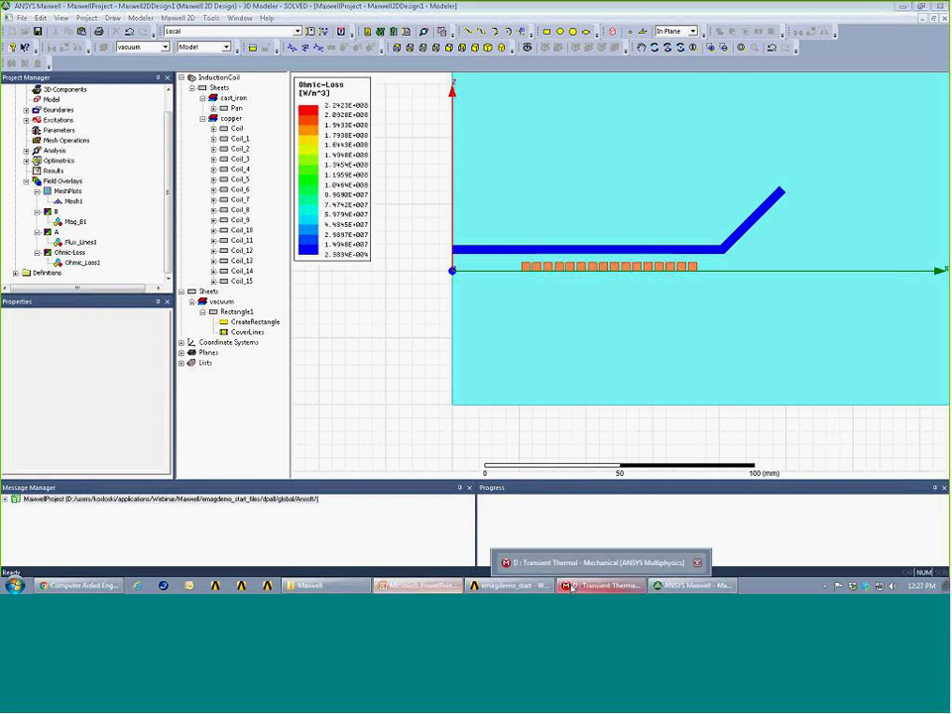
Switch to Workbench, link the Maxwell 2D Solution to the Transient Thermal Setup and update the Maxwell solution.
click(511, 585)
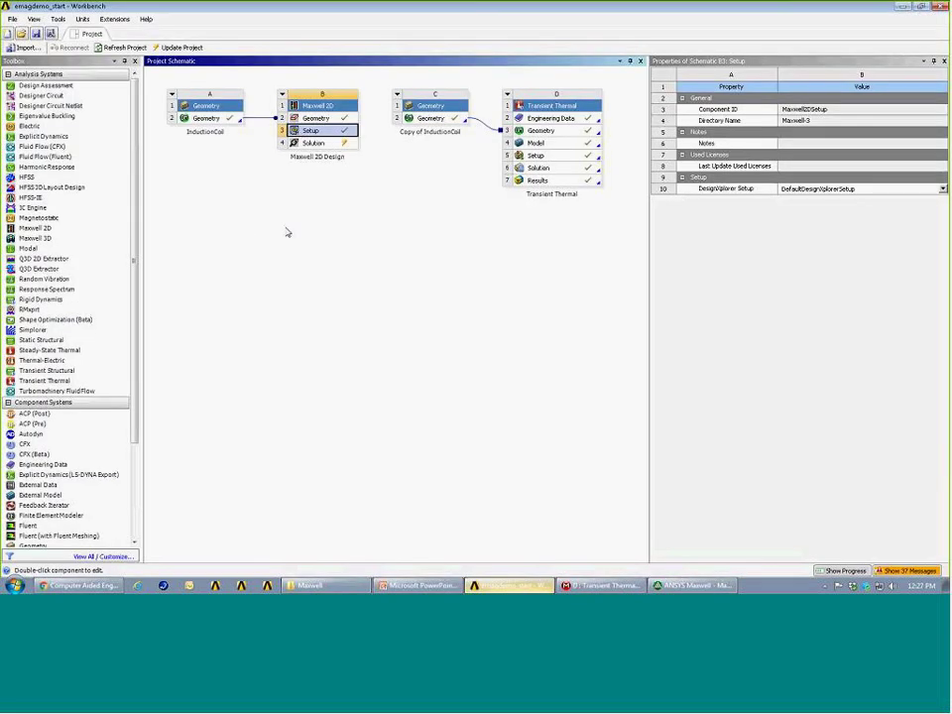
click(312, 144)
drag(309, 147, 537, 156)
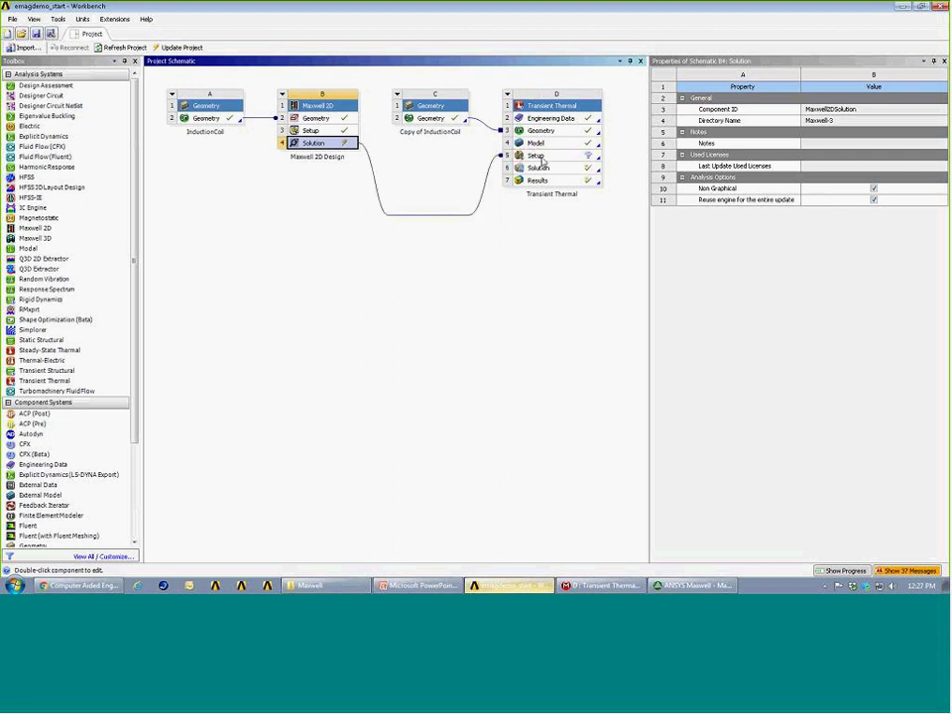
right_click(305, 144)
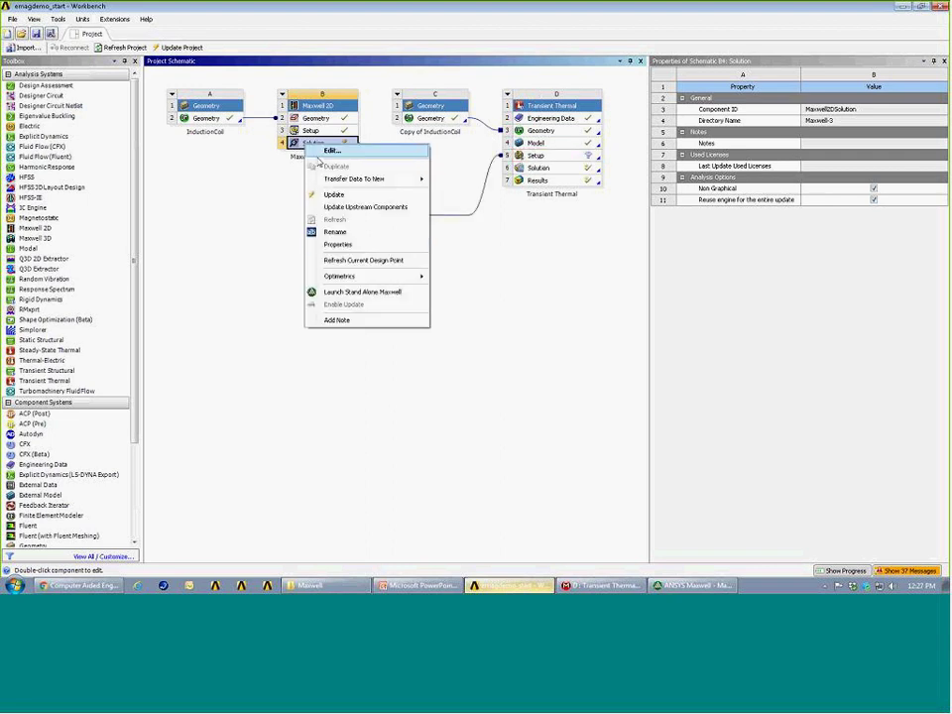
click(334, 194)
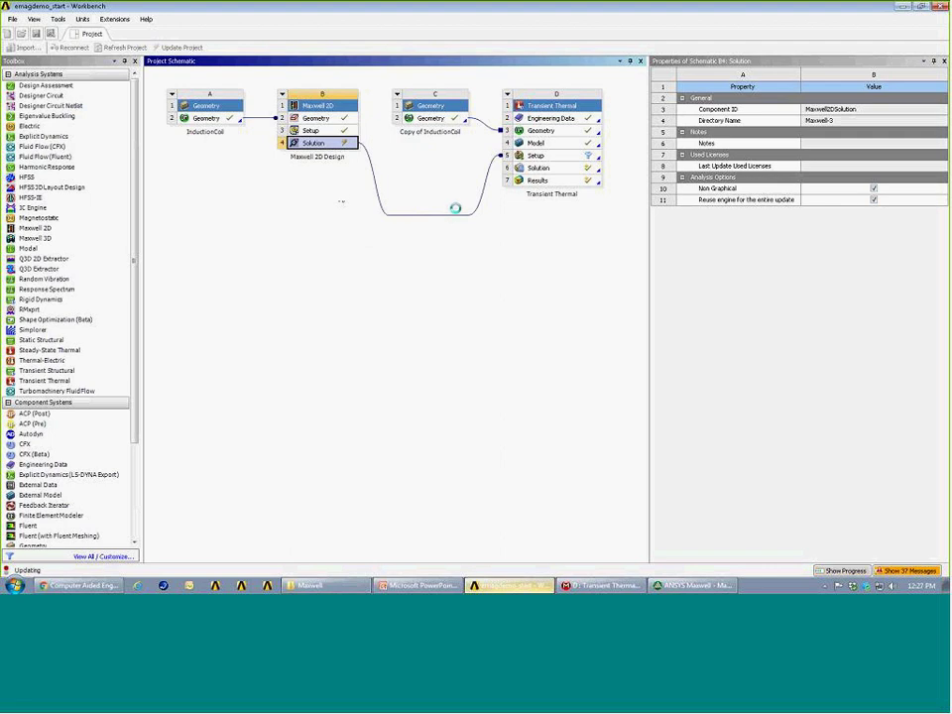
Refresh the Transient Thermal Setup with the linked Maxwell data and return to the Mechanical window.
right_click(533, 155)
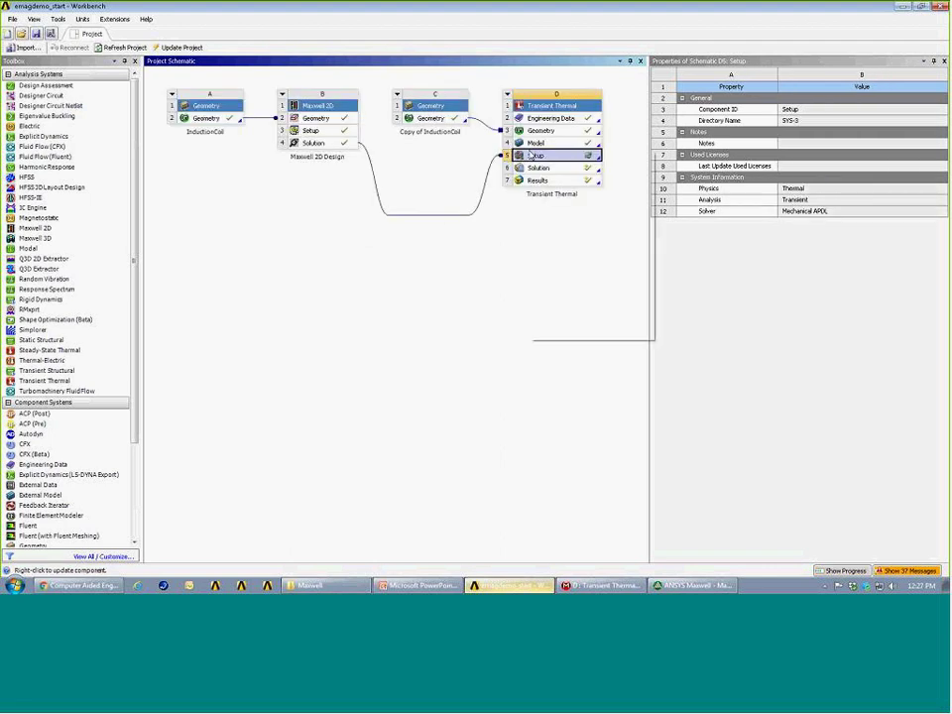
click(563, 268)
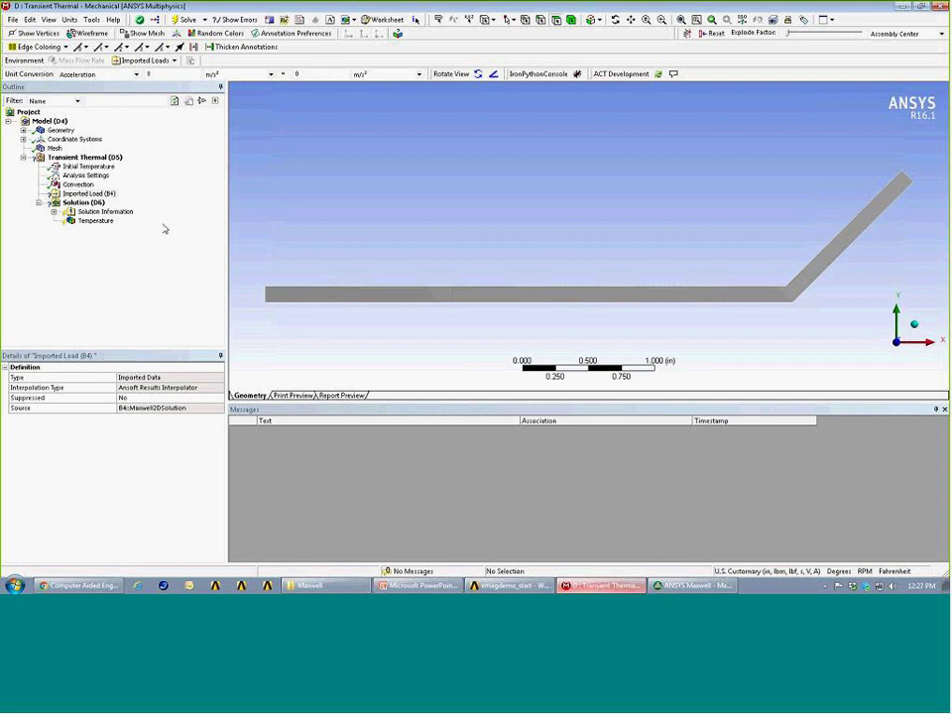
click(638, 587)
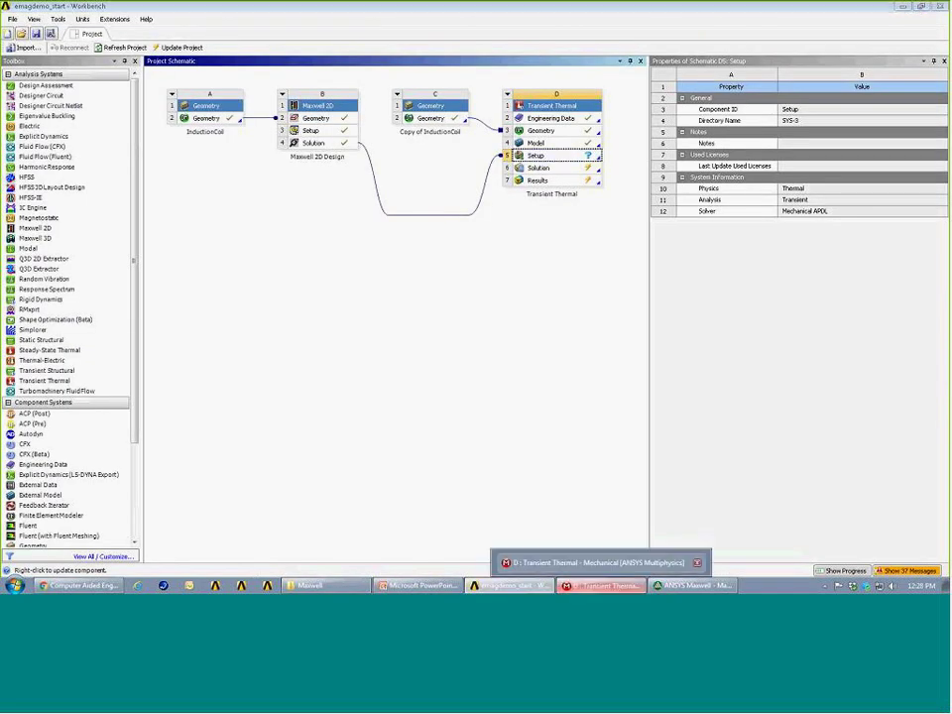
click(585, 586)
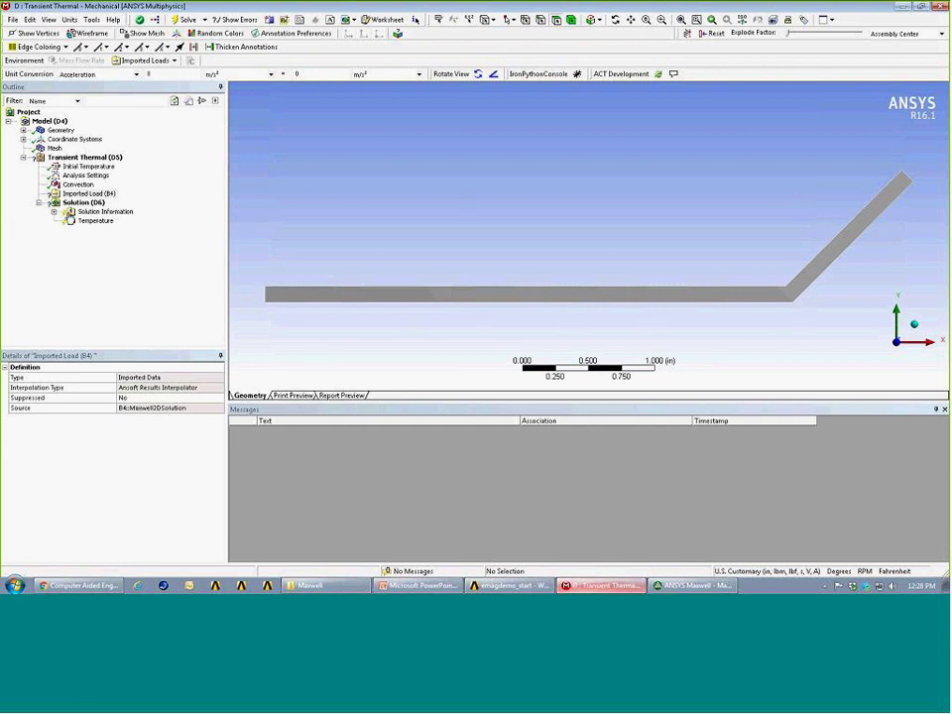
Insert an Imported Heat Generation under Imported Load (B4) and scope it to the pan body.
right_click(100, 194)
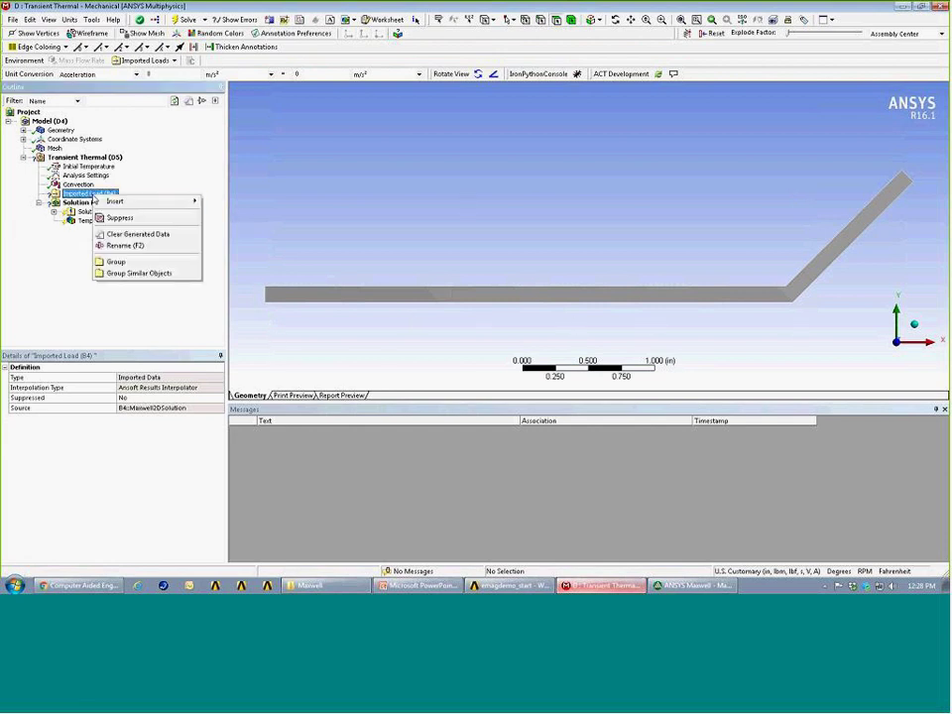
mouse_move(102, 197)
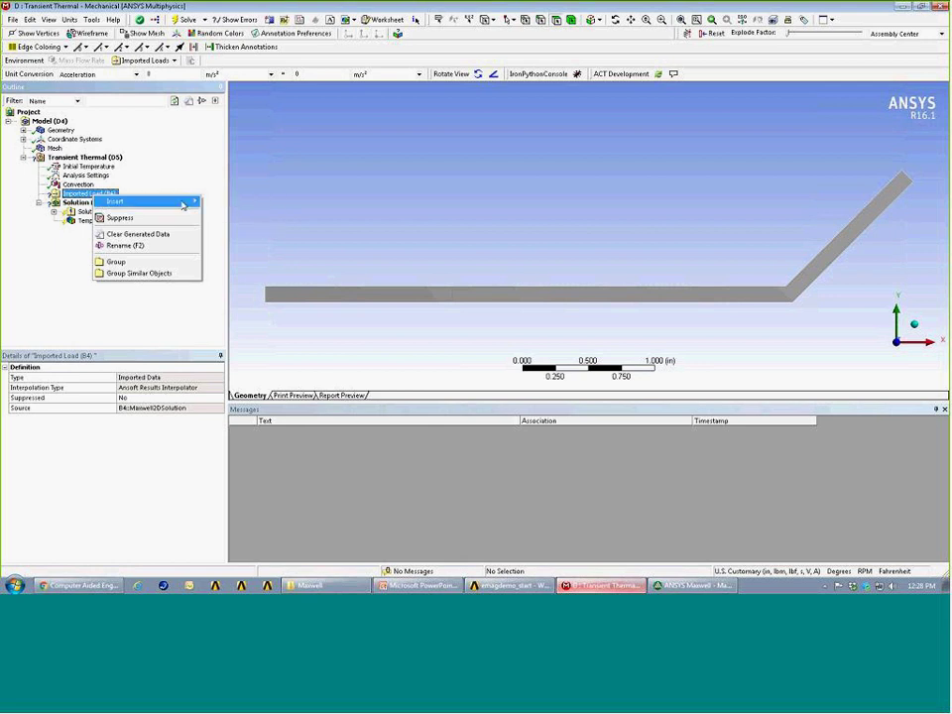
click(237, 212)
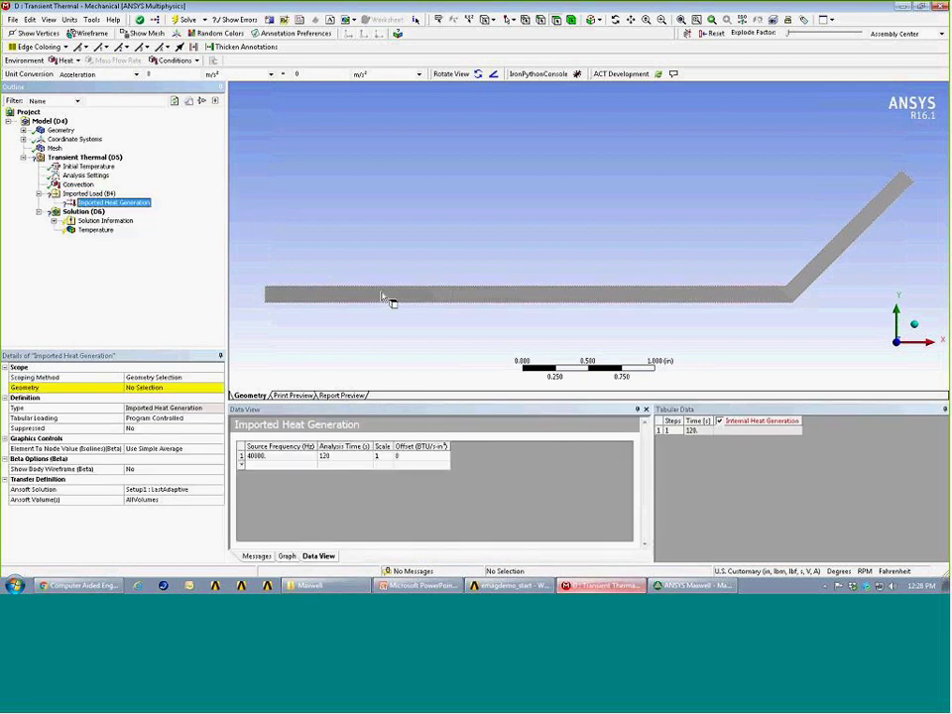
click(562, 307)
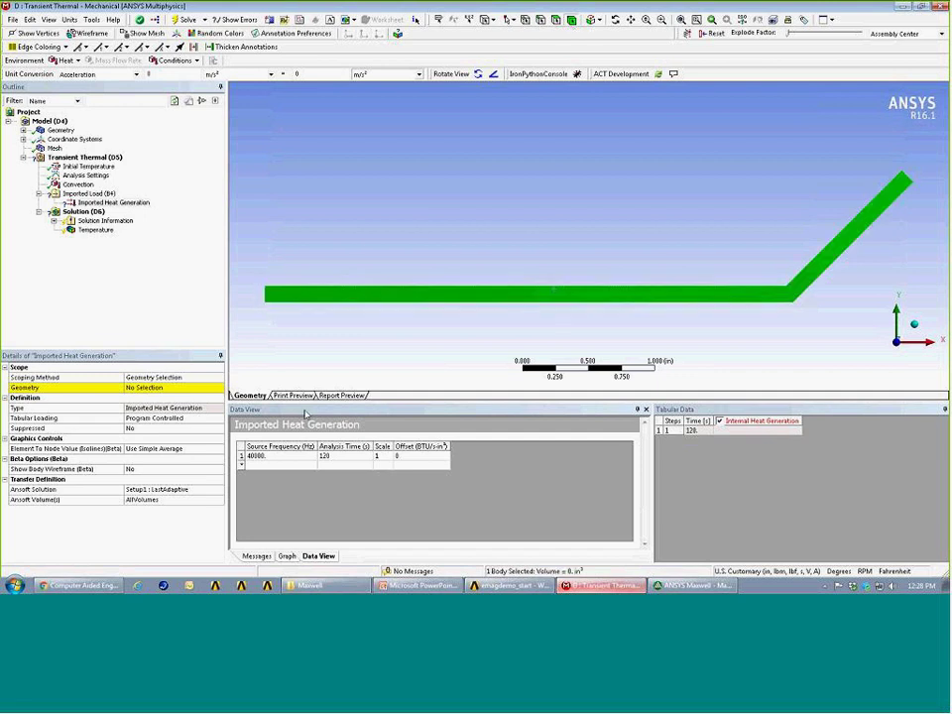
click(143, 387)
click(145, 389)
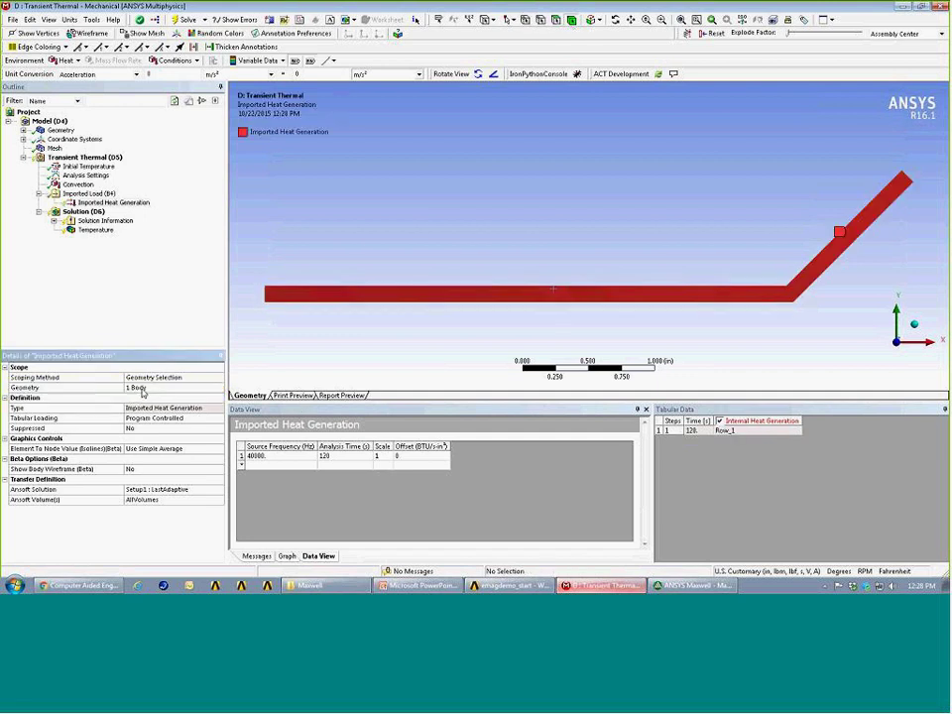
Import the heat generation load and check the pan's total loss in the Imported Load Transfer Summary.
right_click(84, 203)
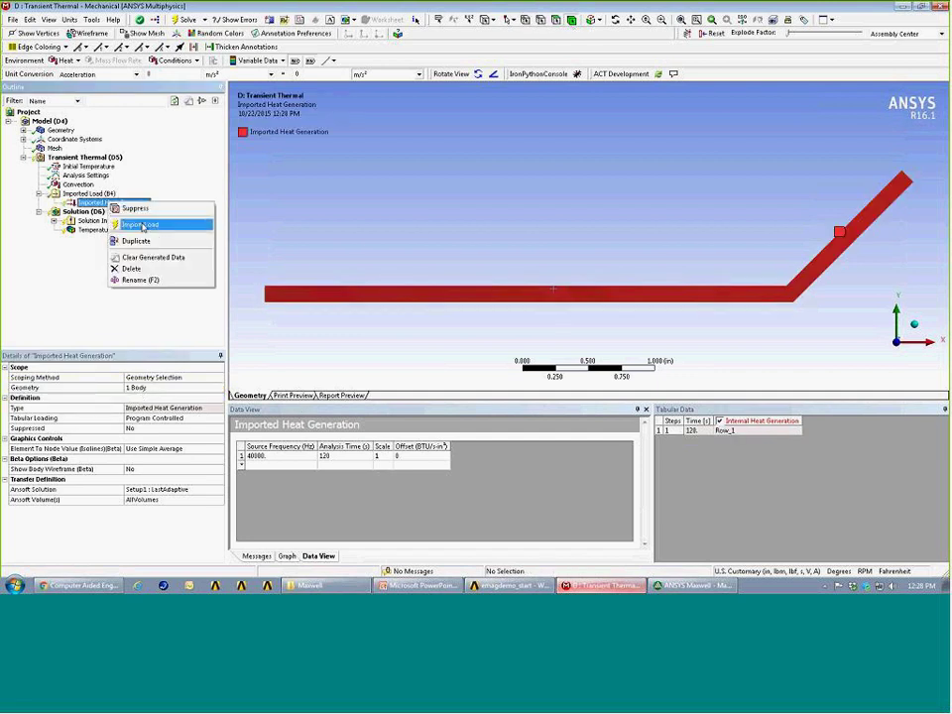
click(124, 222)
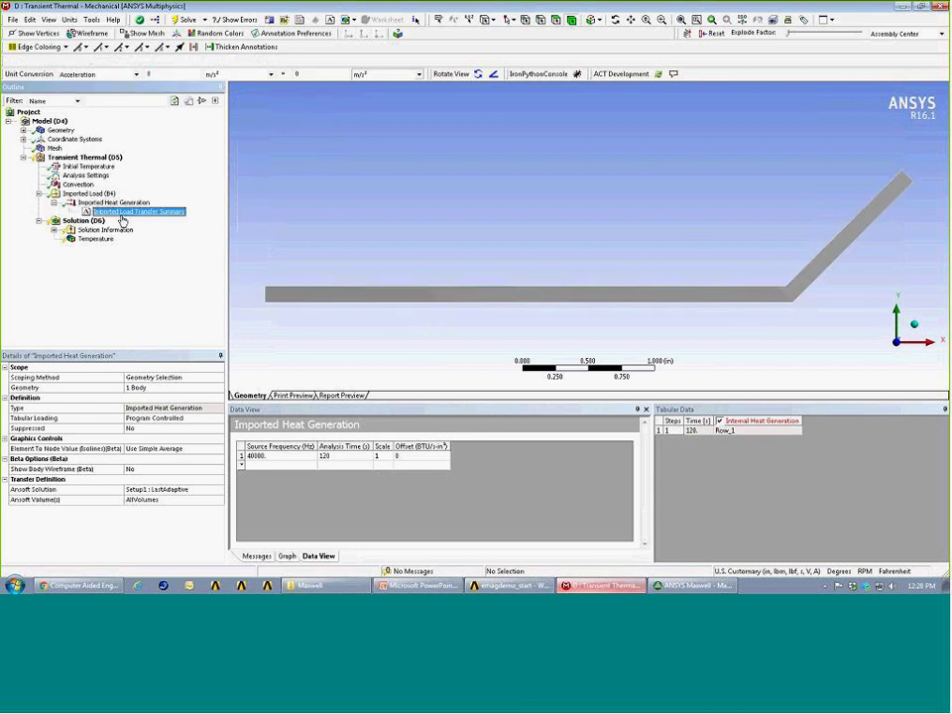
double_click(291, 461)
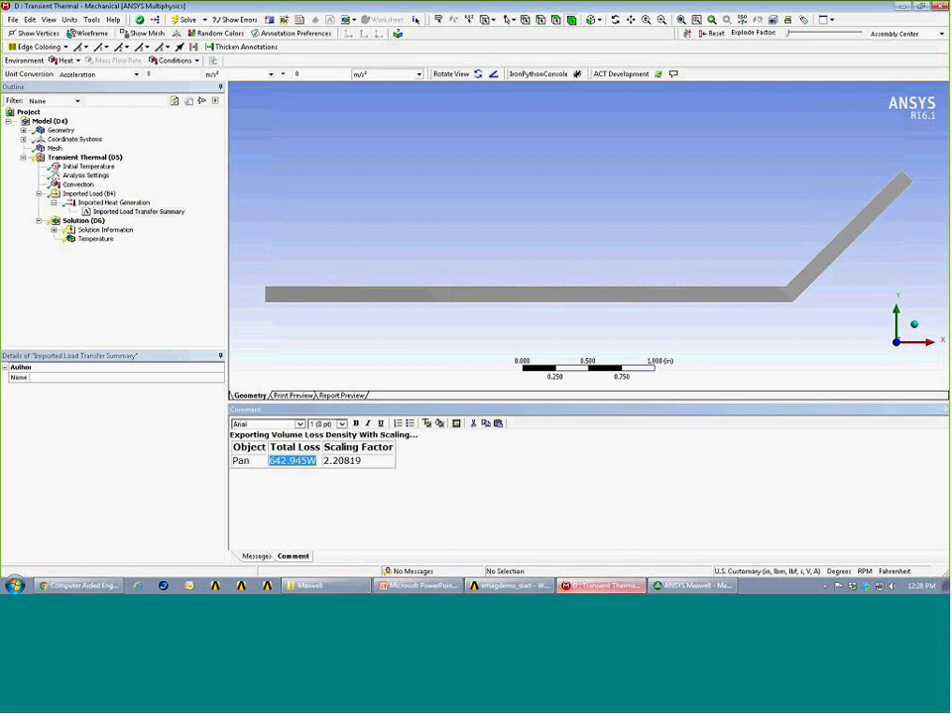
click(330, 488)
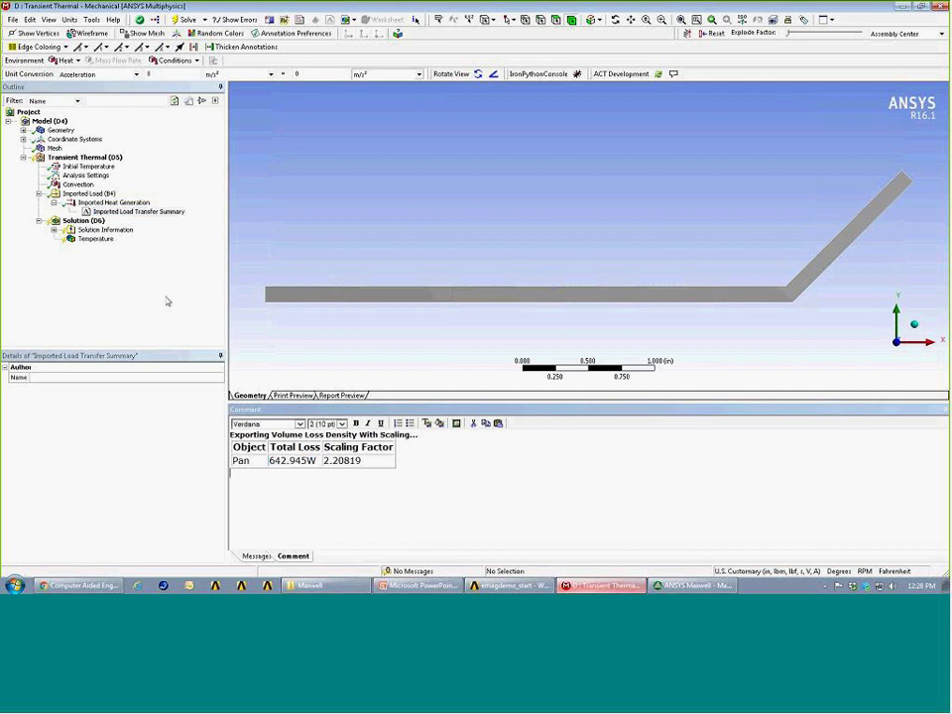
Select the Temperature result, solve the transient thermal analysis to view the pan's heating, and switch back to Workbench.
click(95, 240)
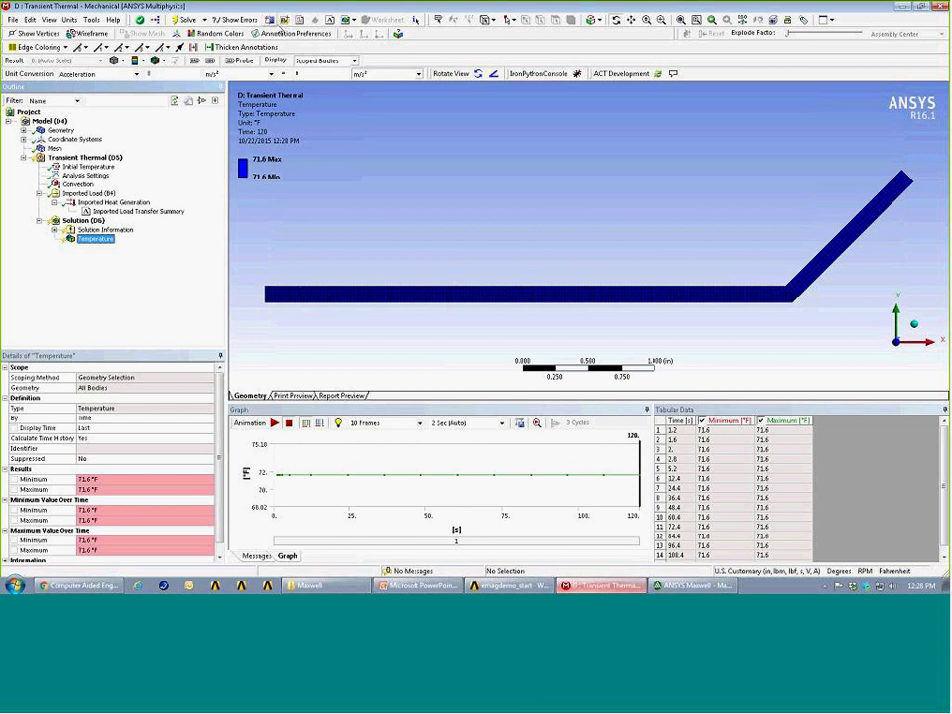
click(181, 20)
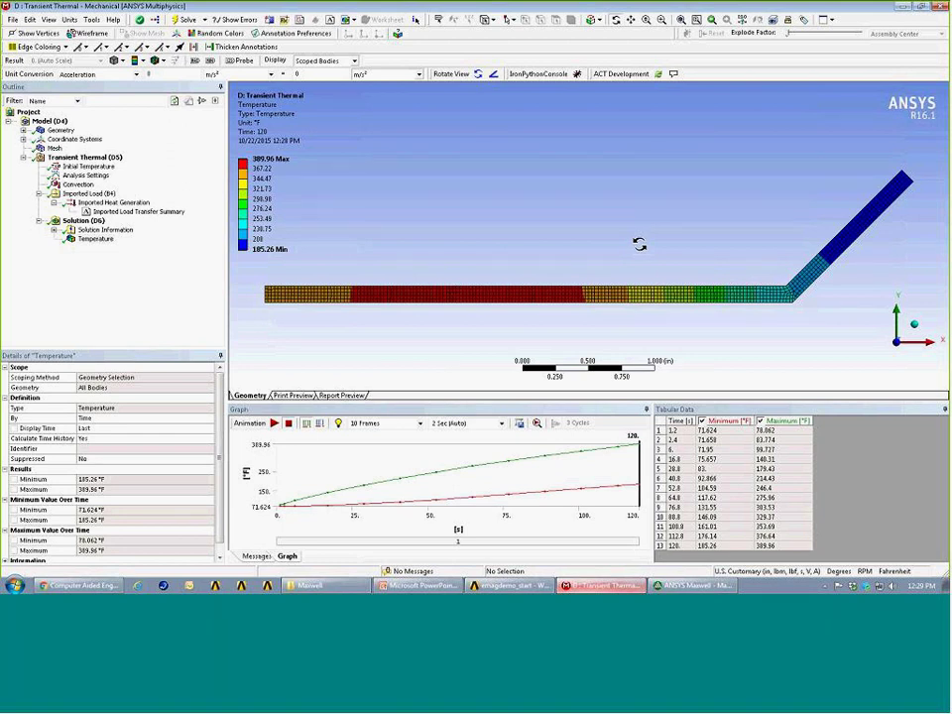
key(alt+Tab)
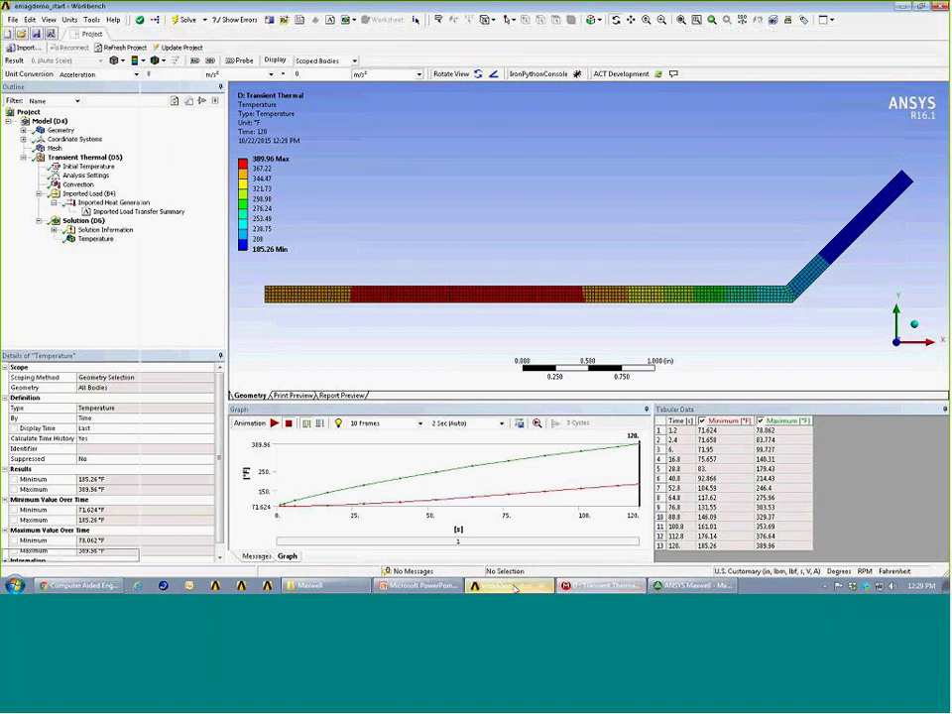